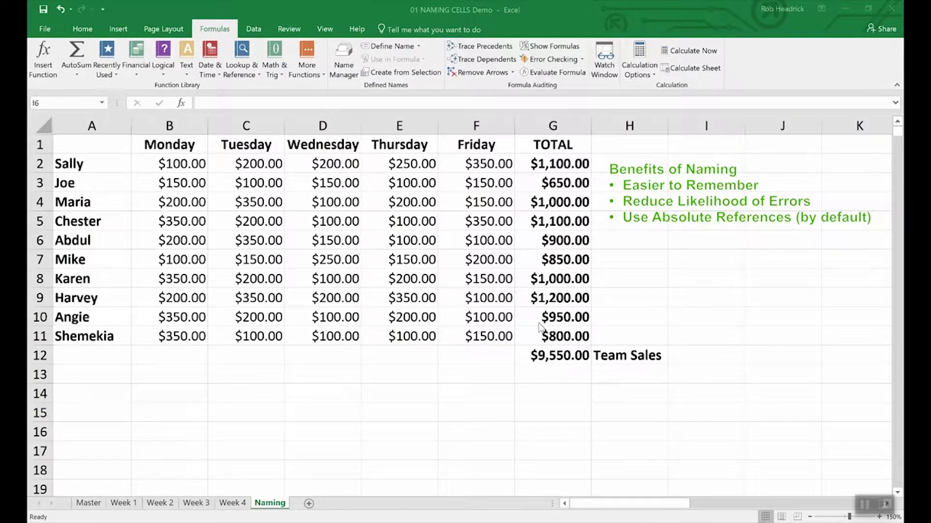
- Name the $9,550.00 grand-total cell G12 Team_Sales via Define Name, then verify it in the Name Box
left_click(560, 357)
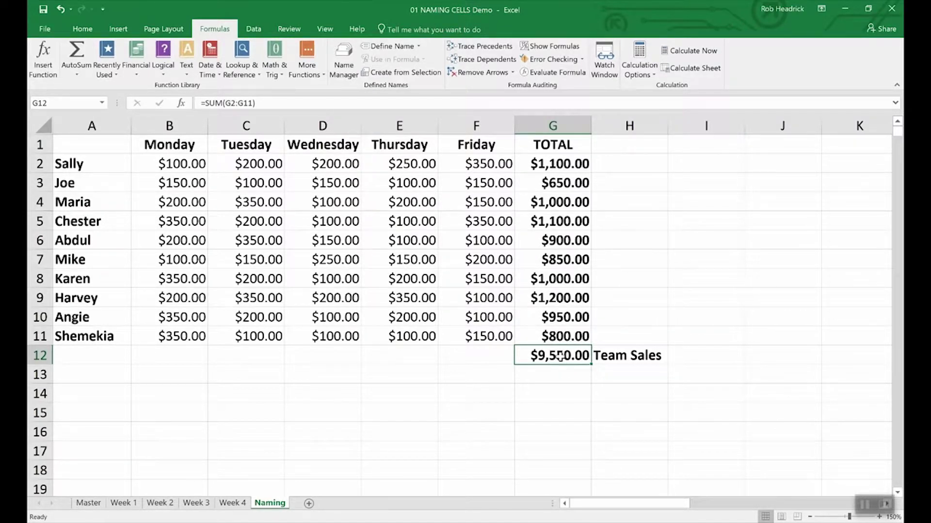
right_click(560, 358)
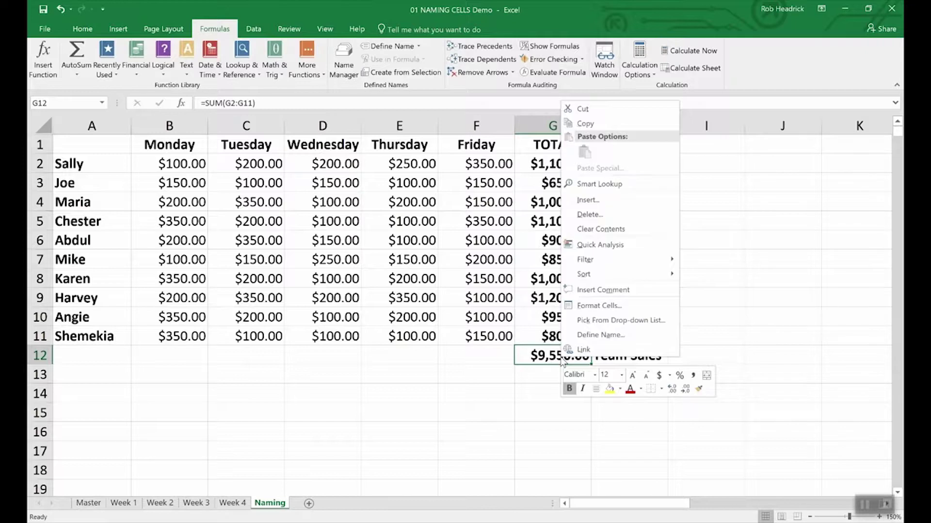
left_click(584, 336)
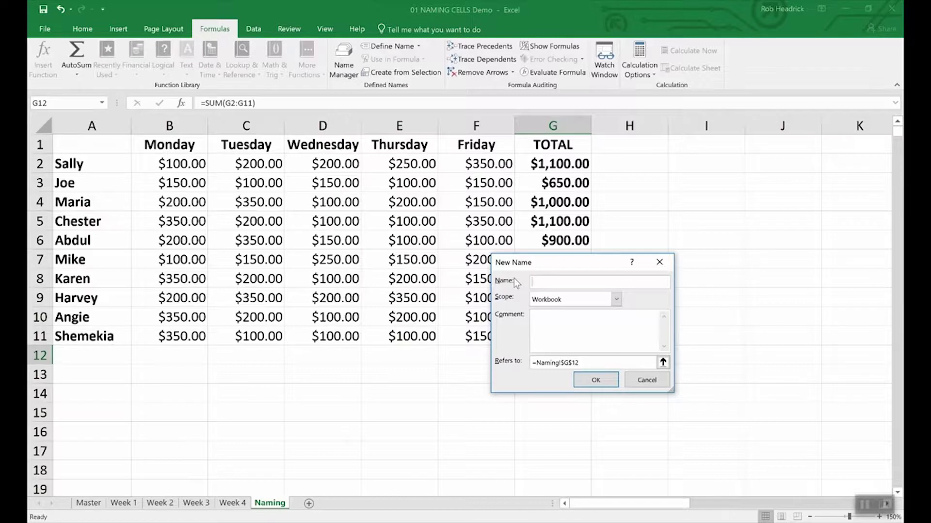
type("Team_Sales")
left_click(614, 386)
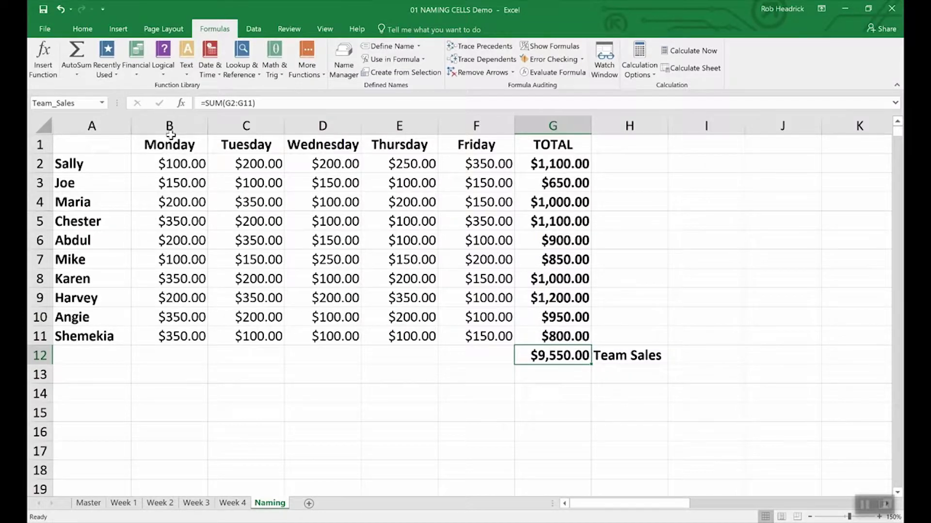
left_click(81, 104)
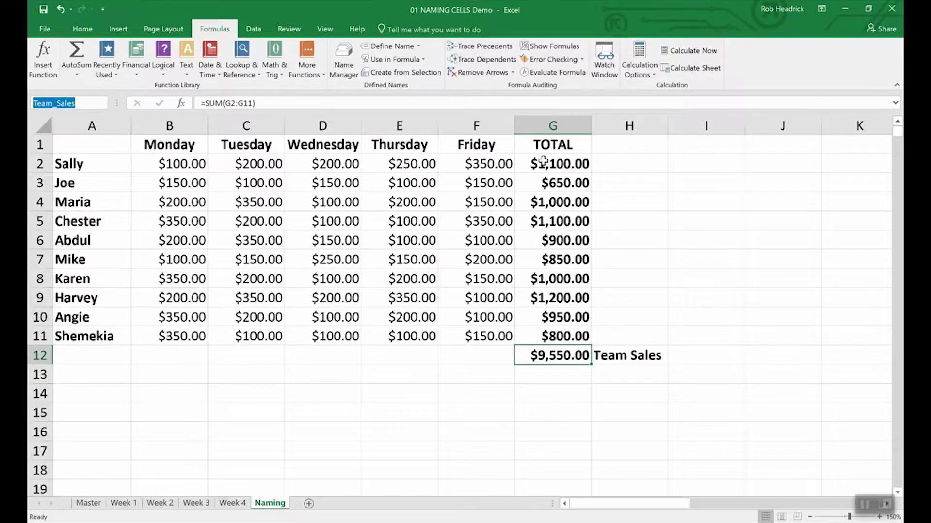
- Name the per-rep totals G2:G11 Rep_Sales through the Name Box, then select G13
left_click(563, 163)
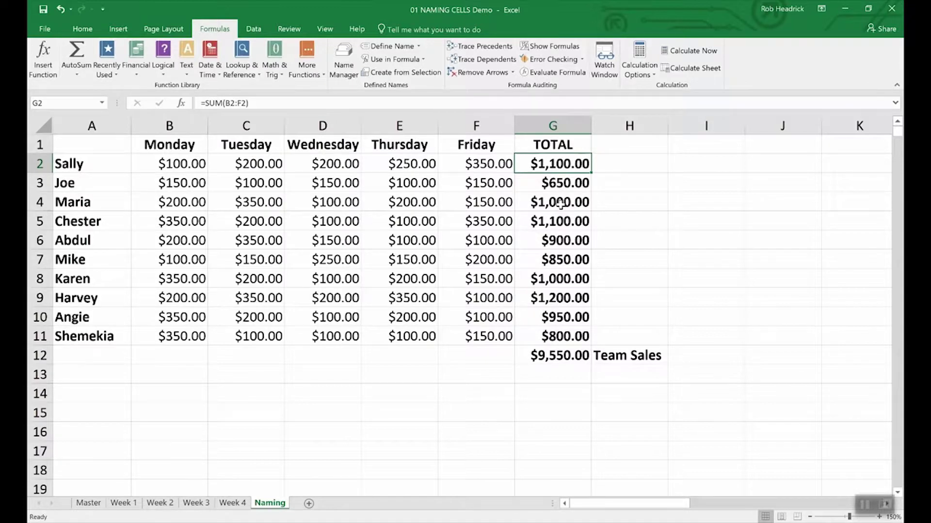
left_click_drag(548, 164, 535, 337)
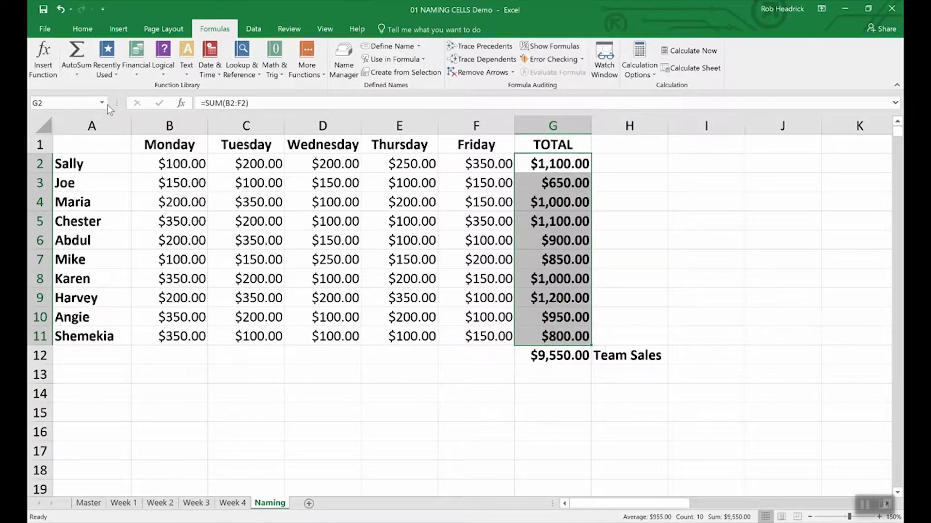
left_click(72, 102)
type("Rep_Sales")
key("Return")
left_click(551, 376)
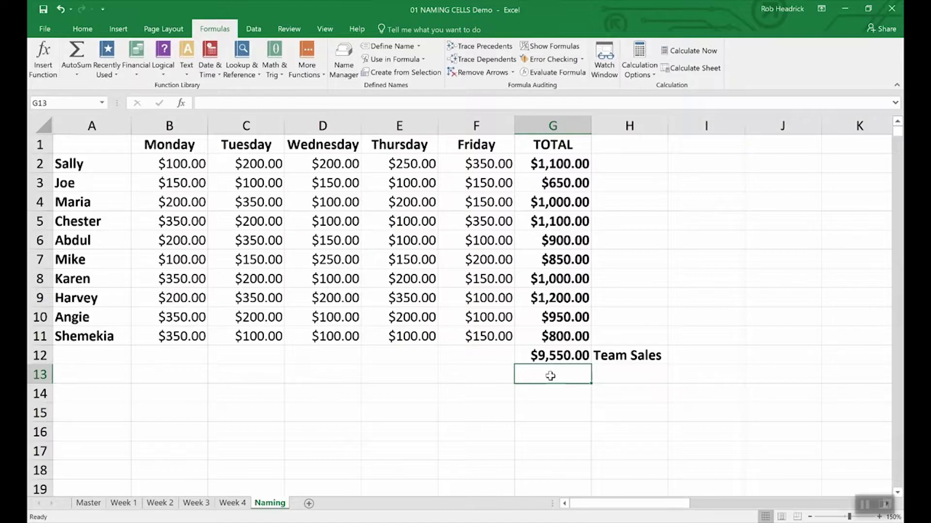
- Enter =SUM(Rep_Sales) in G13 for $9,550.00 and open Name Manager
type("=")
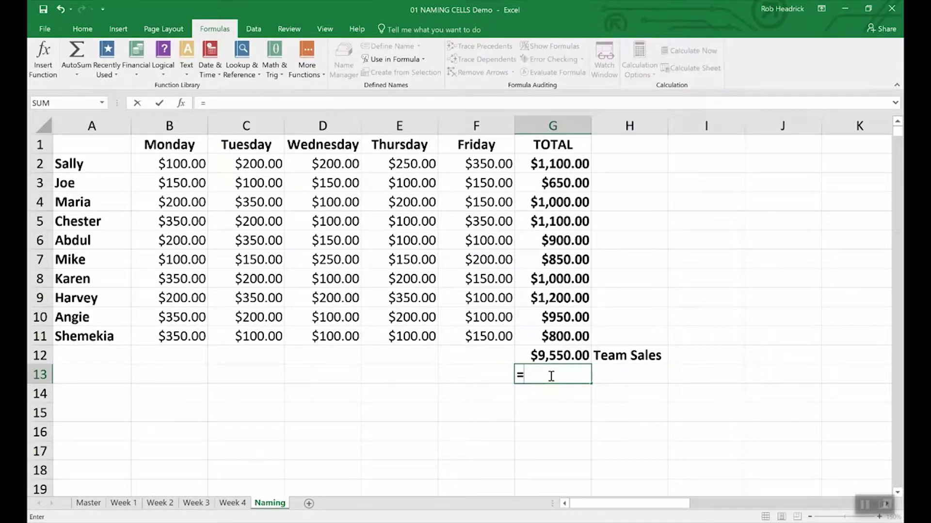
type("Sum")
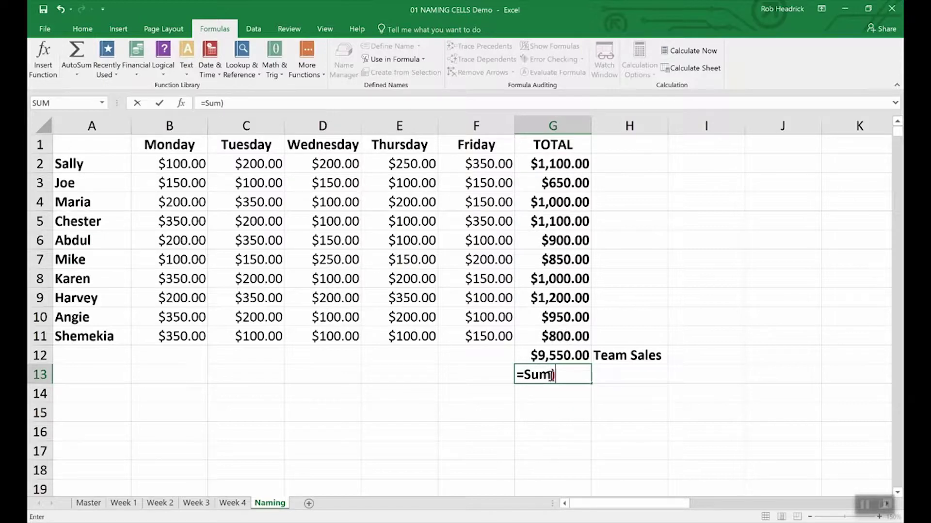
type("(R")
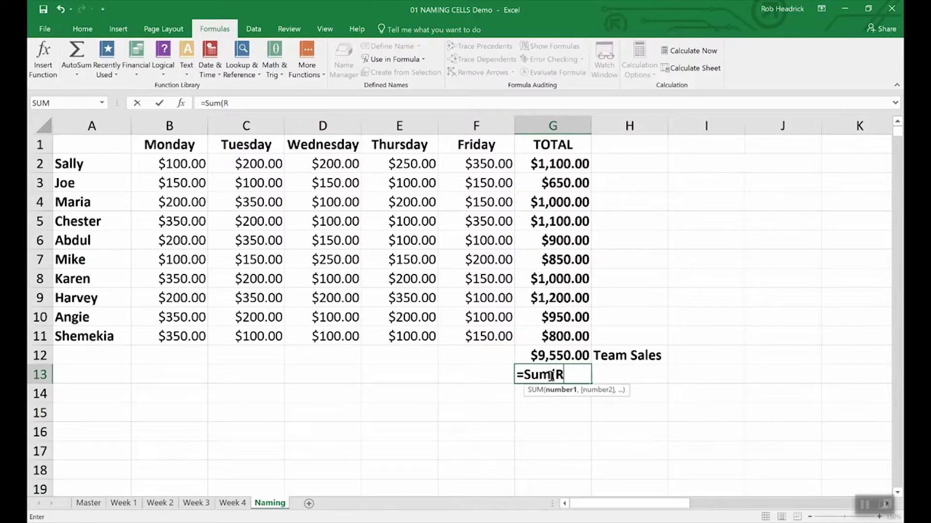
type("ep")
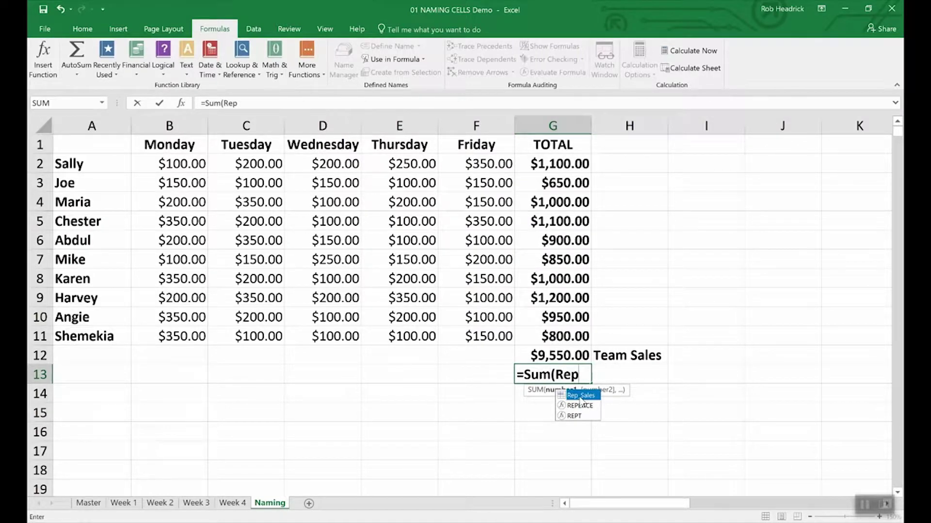
double_click(581, 397)
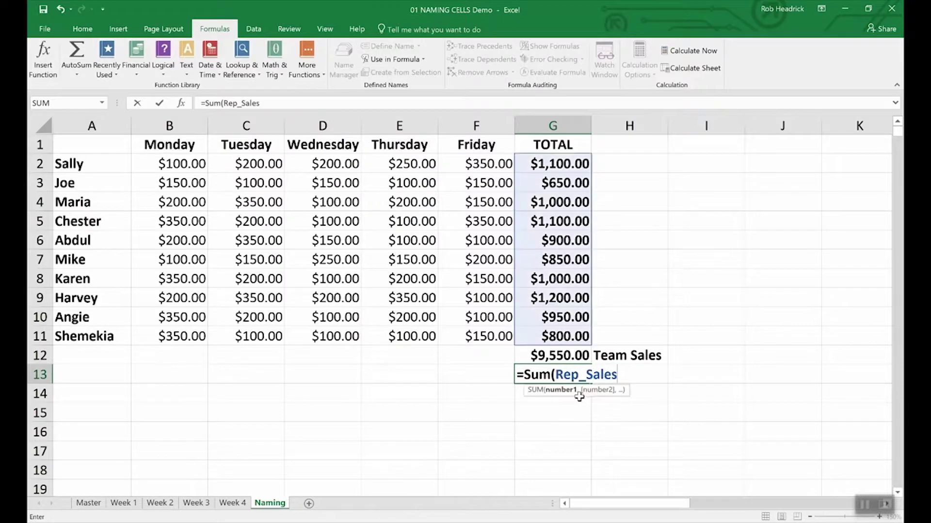
key("Return")
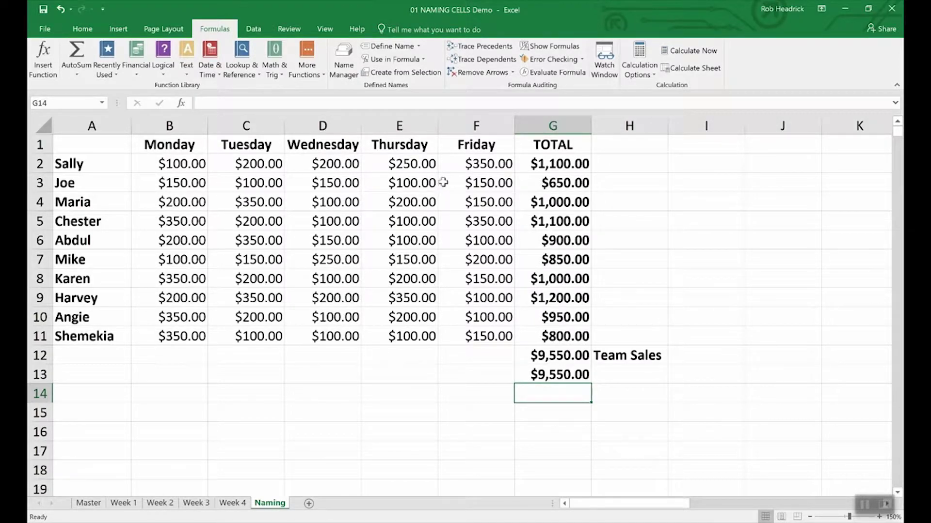
left_click(345, 57)
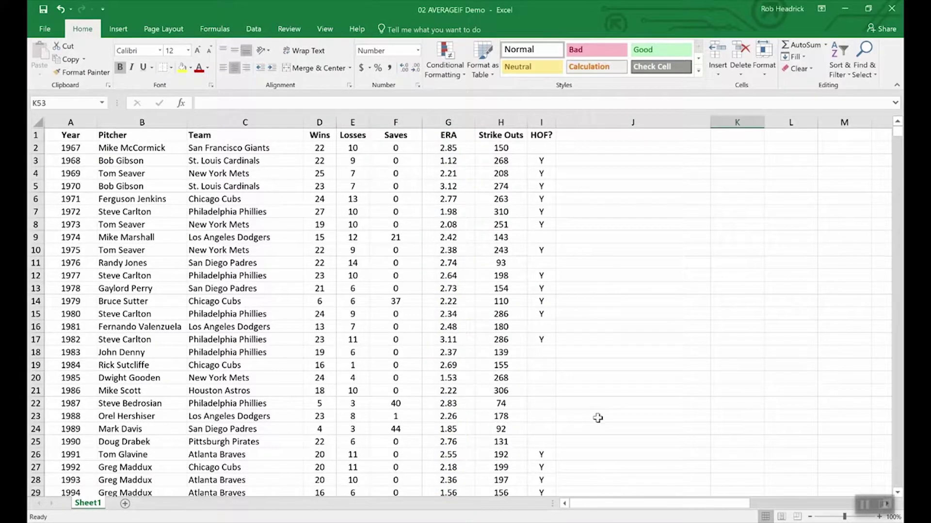
- Enter =AVERAGEIF(wins,">19",era) in K53 to average ERA for pitchers with over 19 wins
scroll(600, 419, "down", 20)
scroll(600, 418, "up", 12)
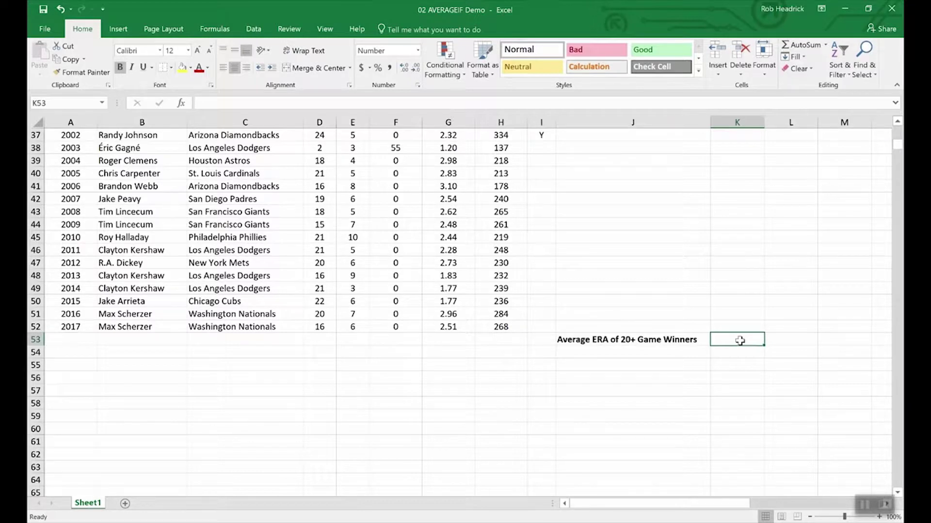
type("=av")
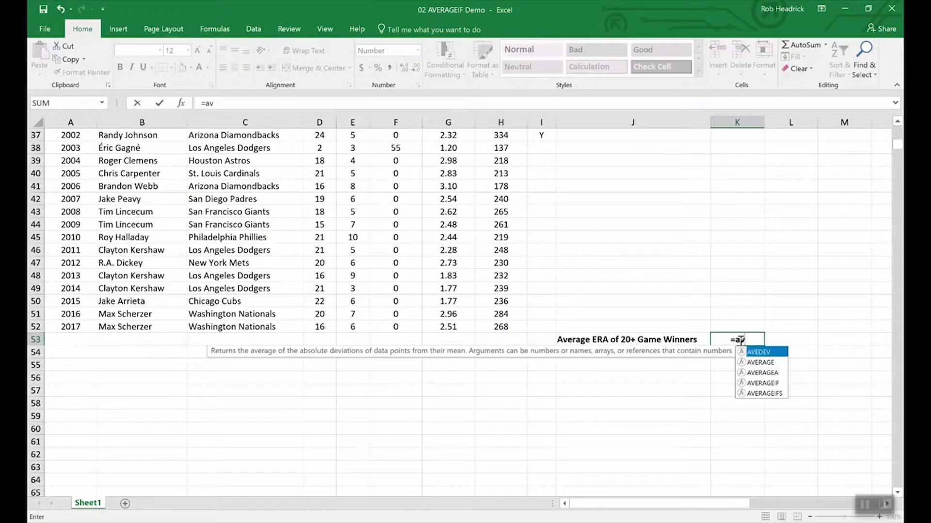
type("erageif")
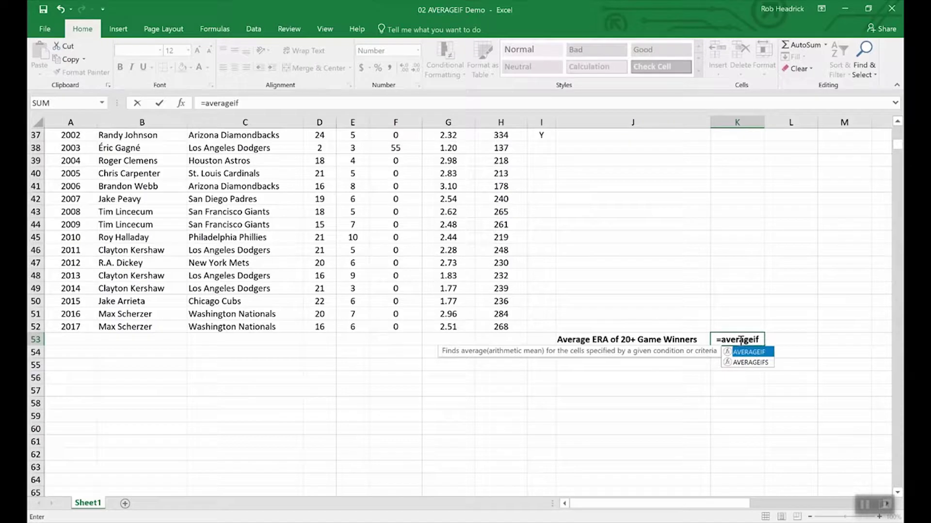
type("(")
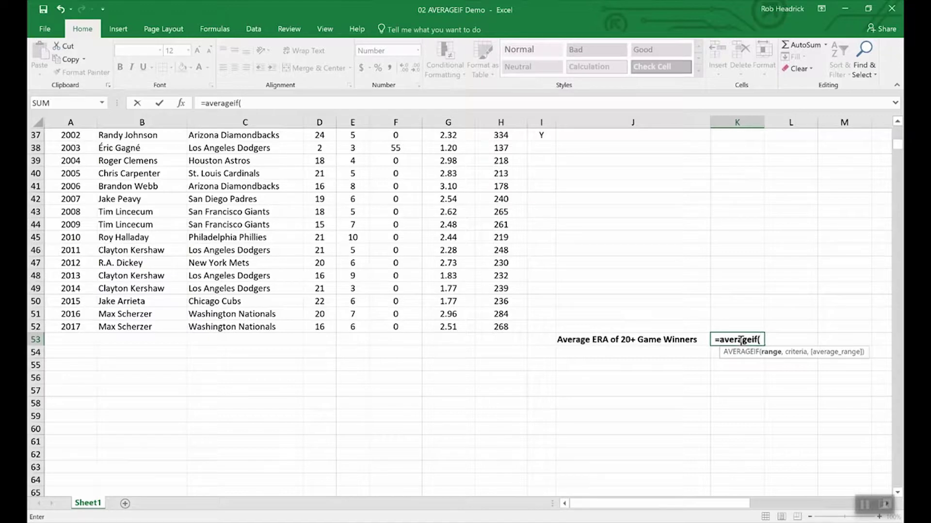
type("wins,")
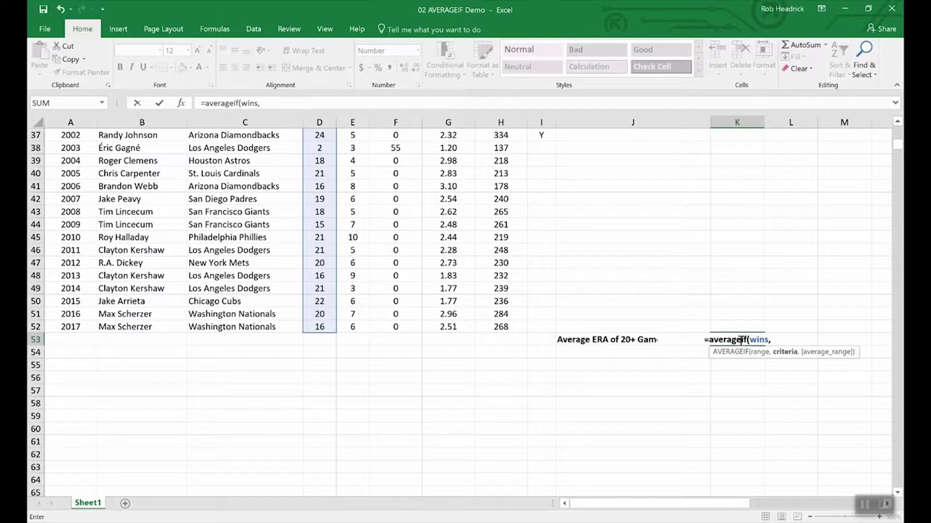
type("\">19\",")
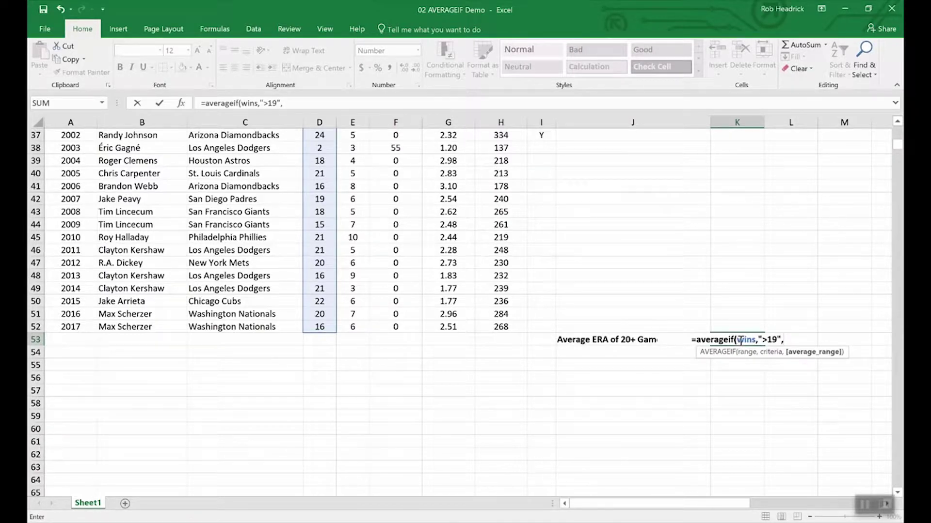
type("era")
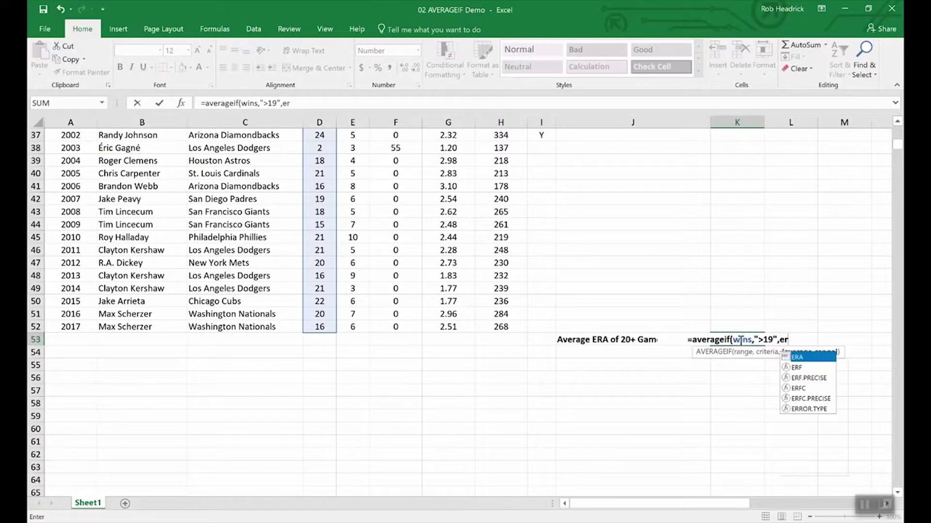
key("Return")
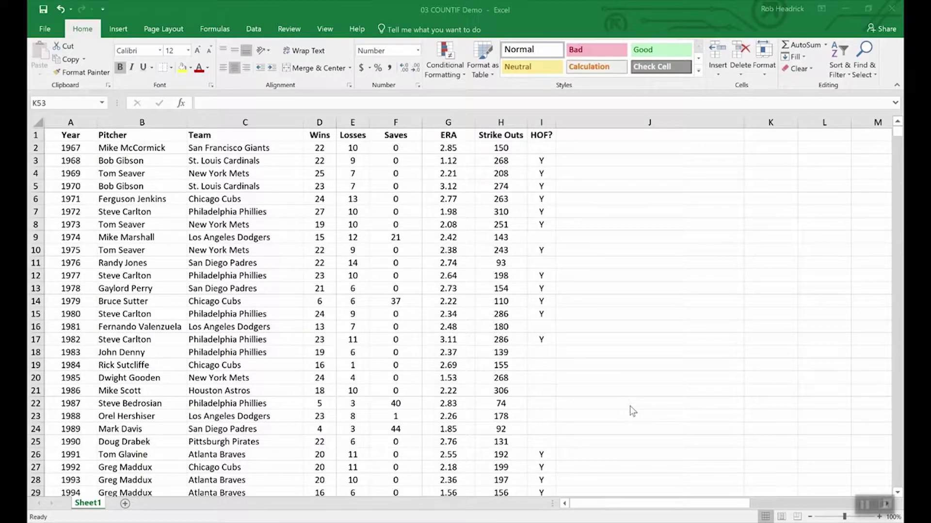
- Count Phillies Cy Young winners in K53 with =COUNTIF(team,"Philadelphia Phillies"), showing 7.00
scroll(631, 408, "down", 16)
scroll(661, 379, "up", 4)
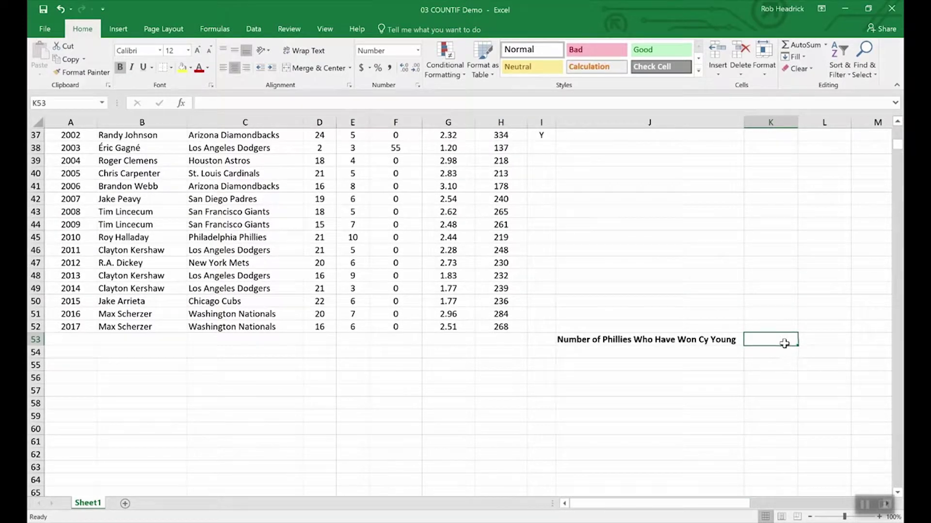
type("=")
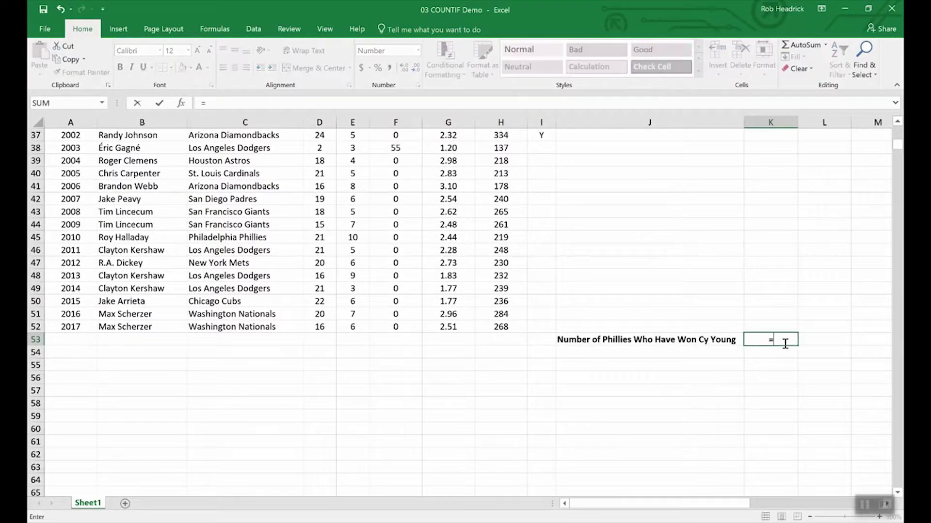
type("C")
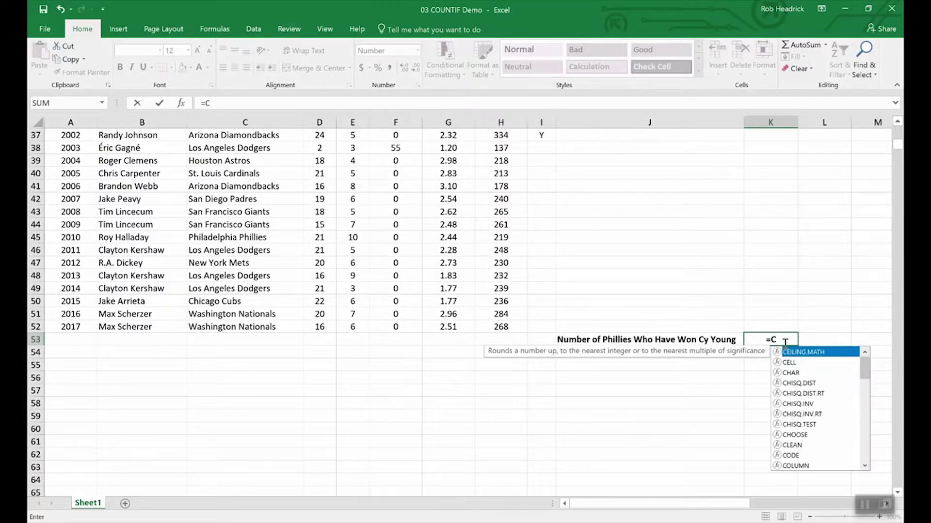
type("OUNTIF")
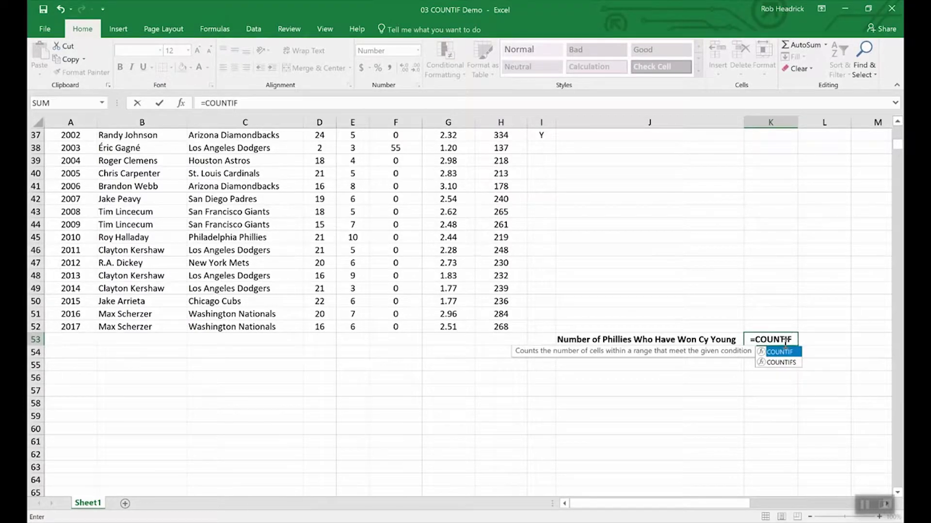
type("(")
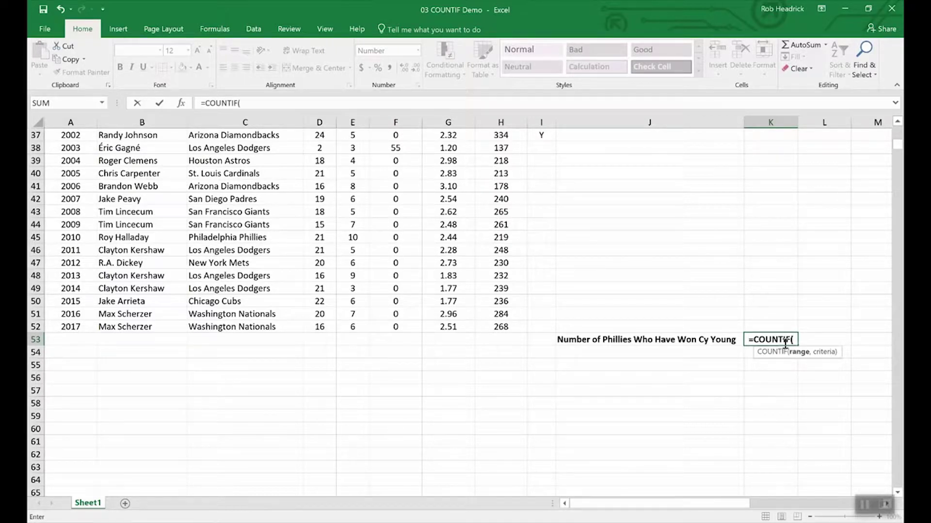
type("team")
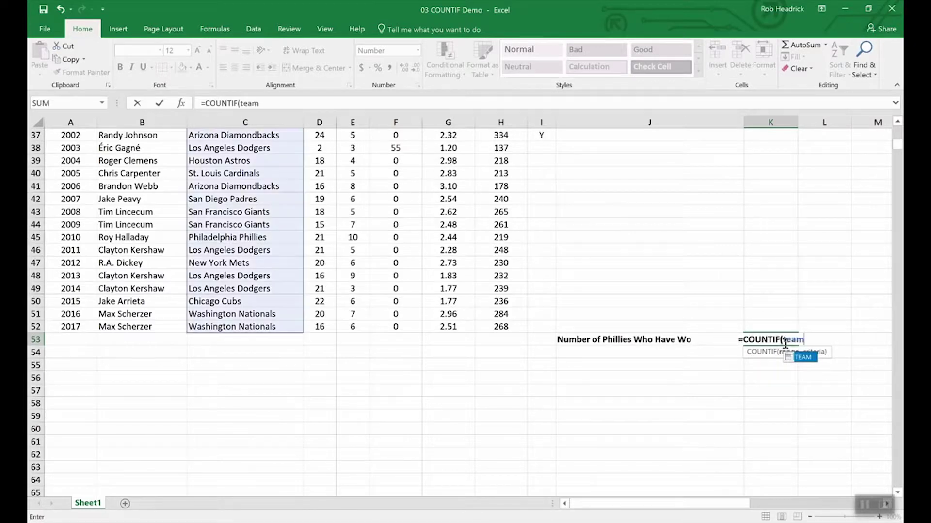
type(",")
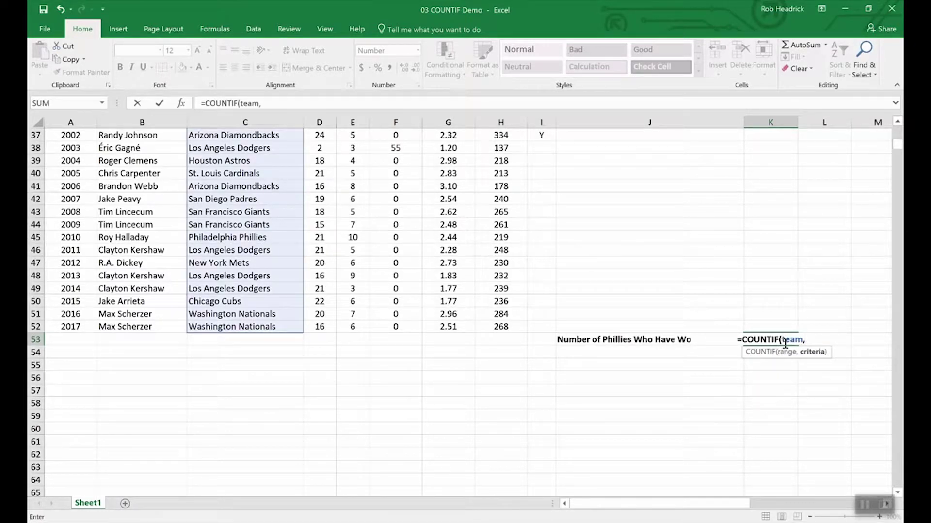
type("\"")
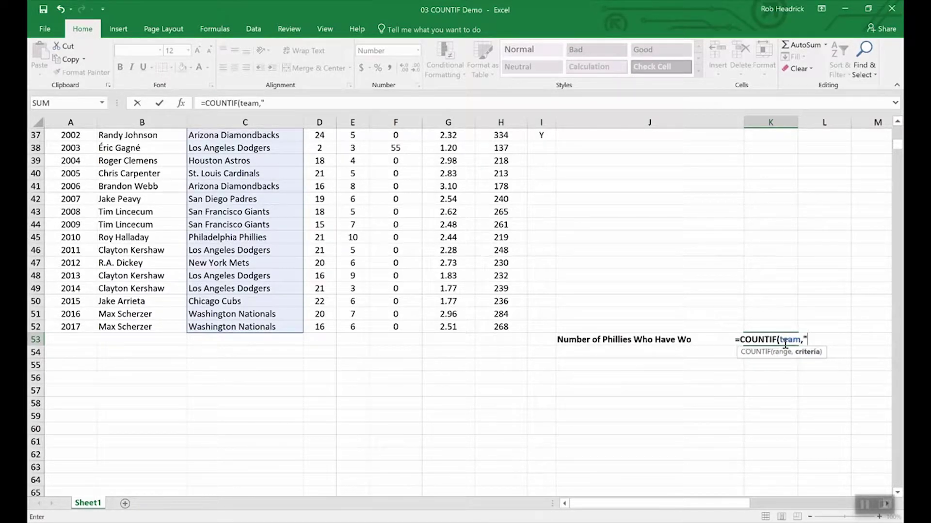
type("Phill")
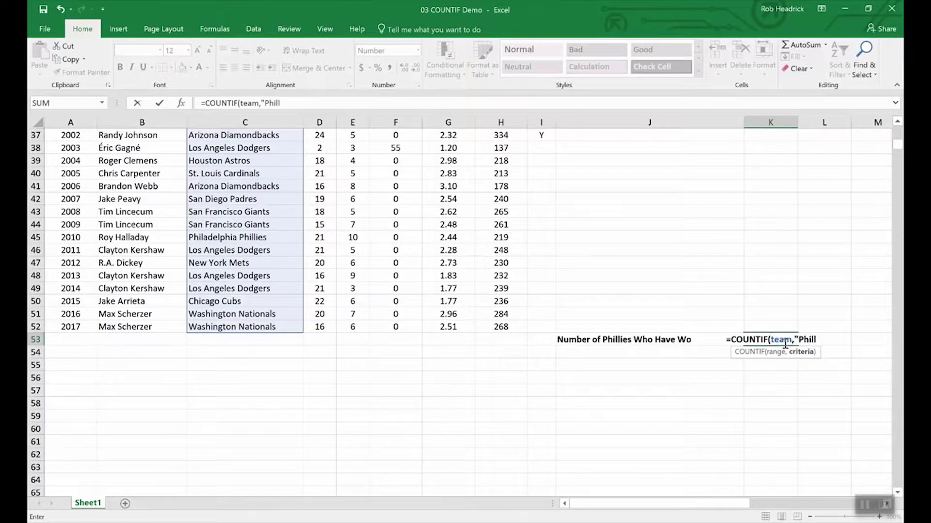
type("adelph")
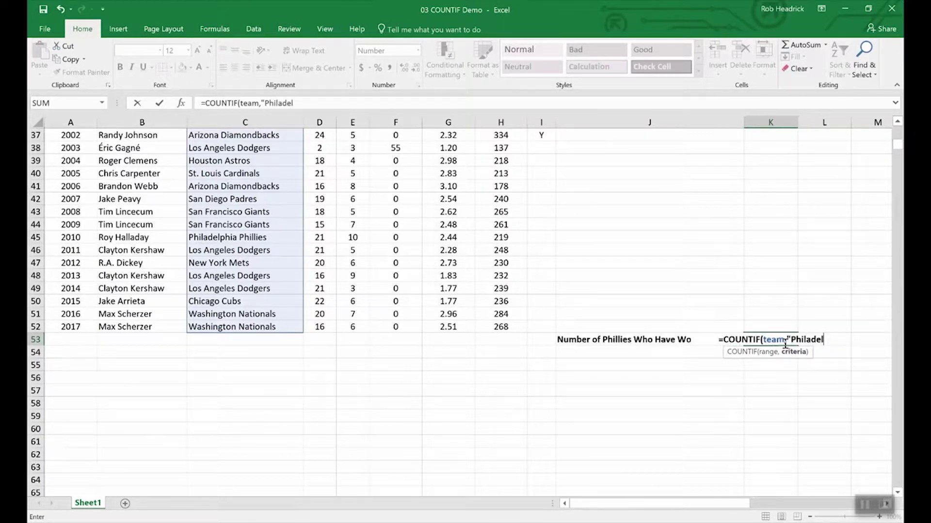
type("ia P")
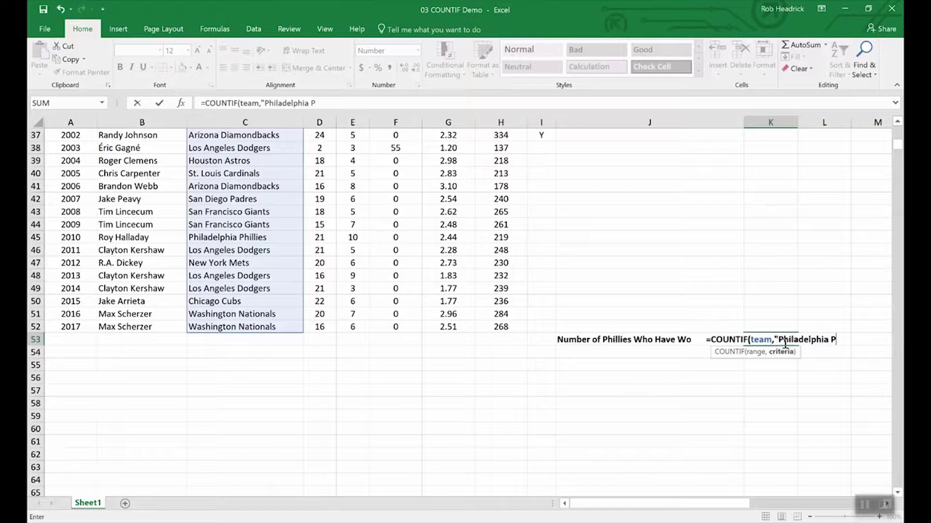
type("hillie")
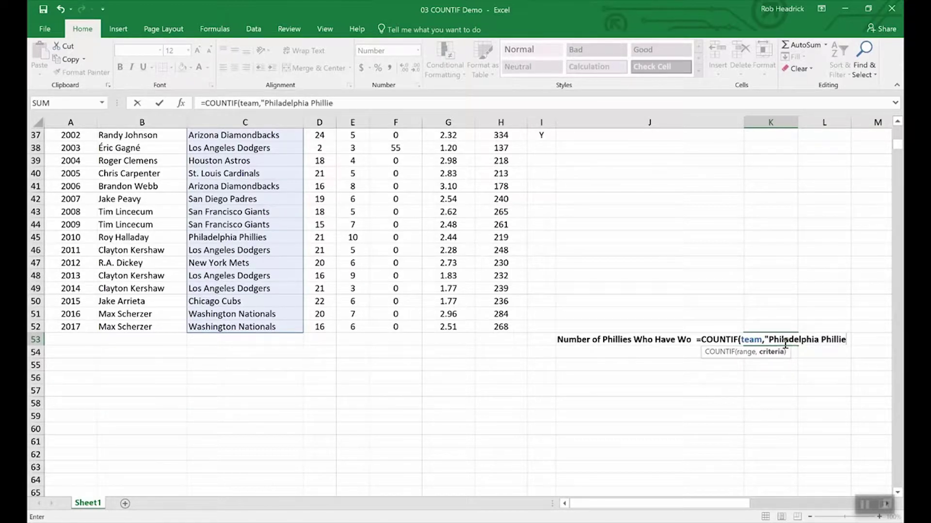
type("s\"")
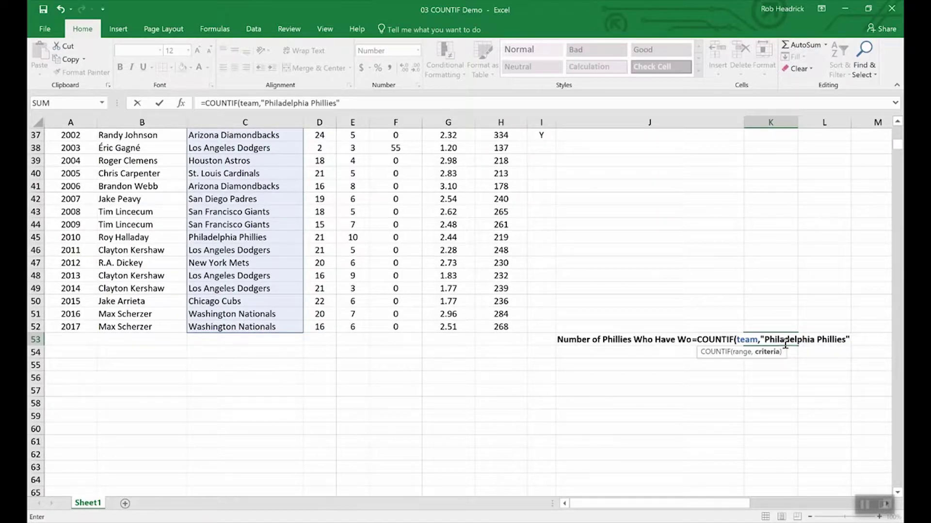
key("Return")
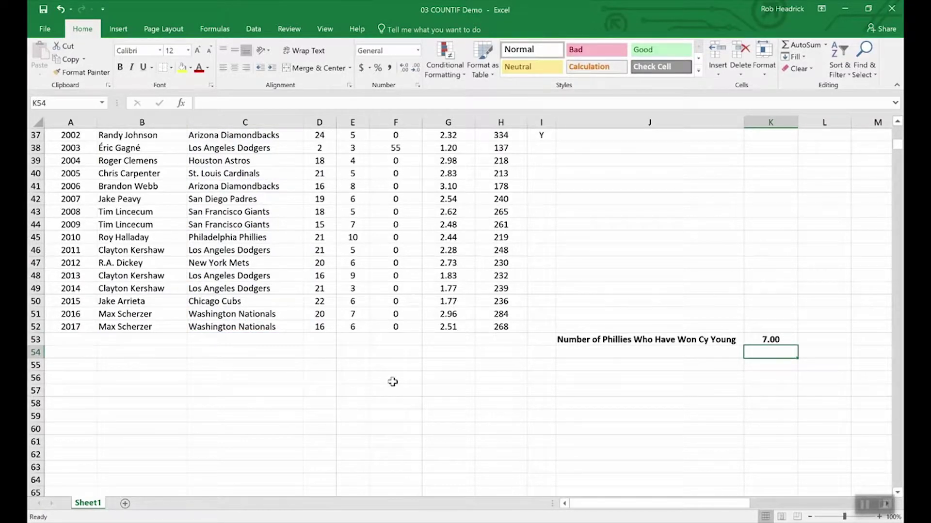
- Scroll through the pitcher table to review the Phillies Cy Young winners
scroll(257, 405, "up", 8)
scroll(258, 406, "up", 4)
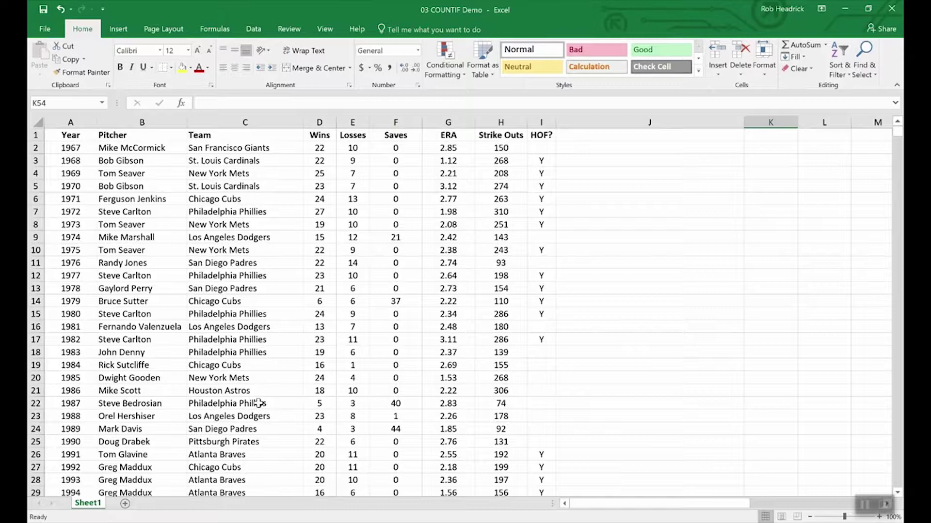
scroll(243, 271, "down", 4)
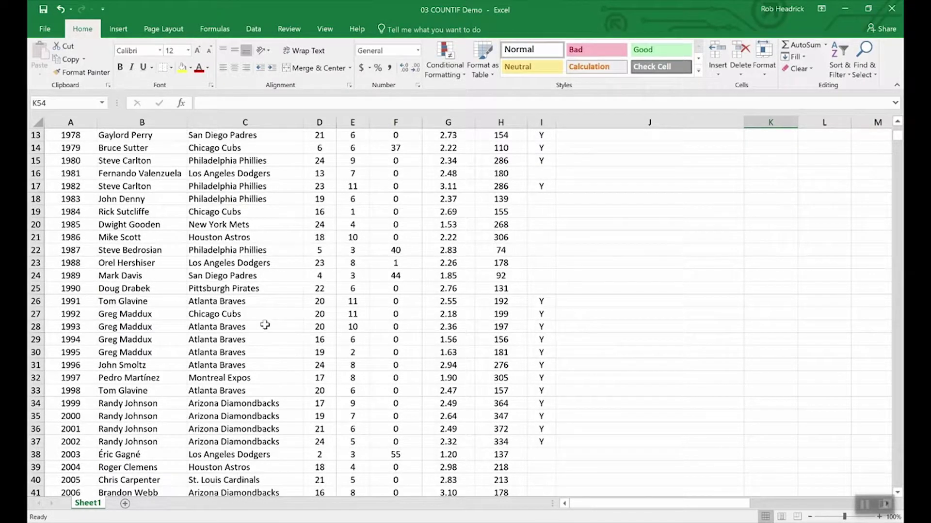
scroll(262, 321, "down", 4)
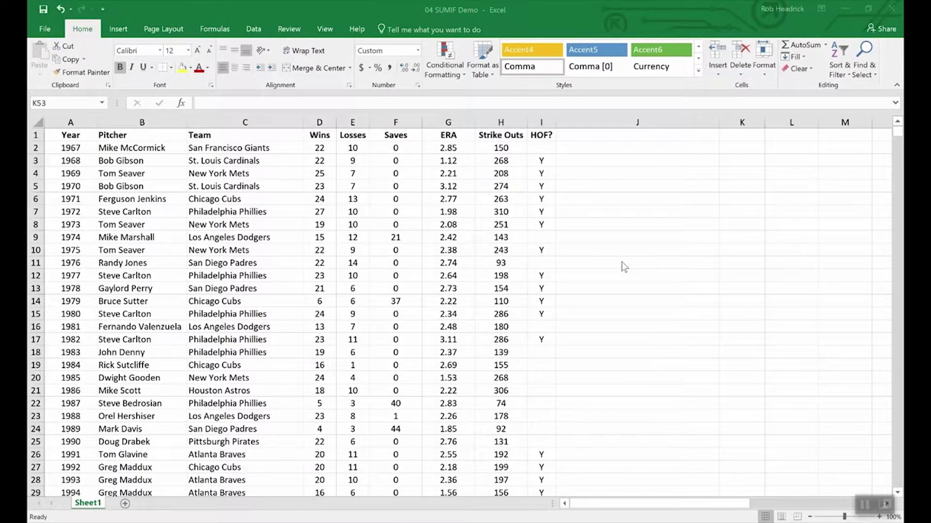
- Total Hall of Fame strike outs in K53 with =SUMIF(hof,"Y",Strike_Outs), giving 5,931
left_click(656, 330)
scroll(656, 330, "down", 16)
scroll(656, 330, "up", 7)
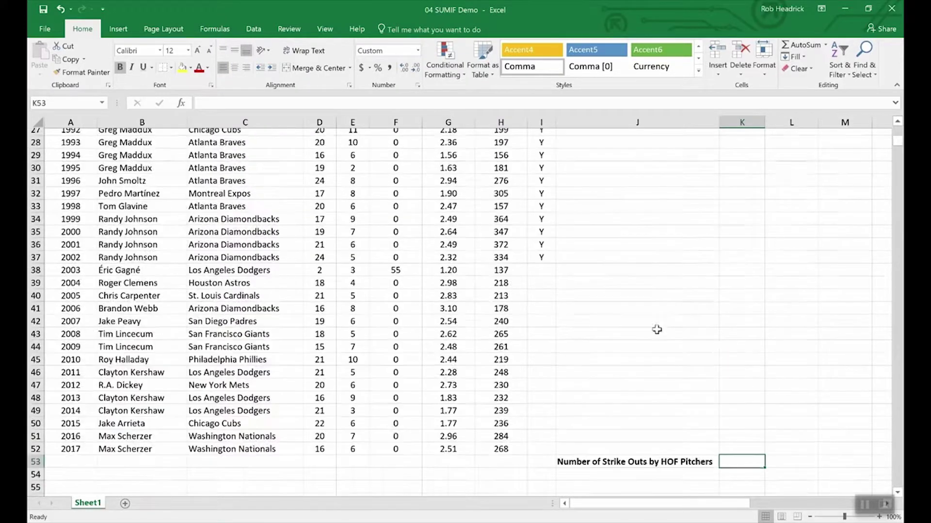
scroll(707, 347, "up", 1)
scroll(721, 397, "down", 4)
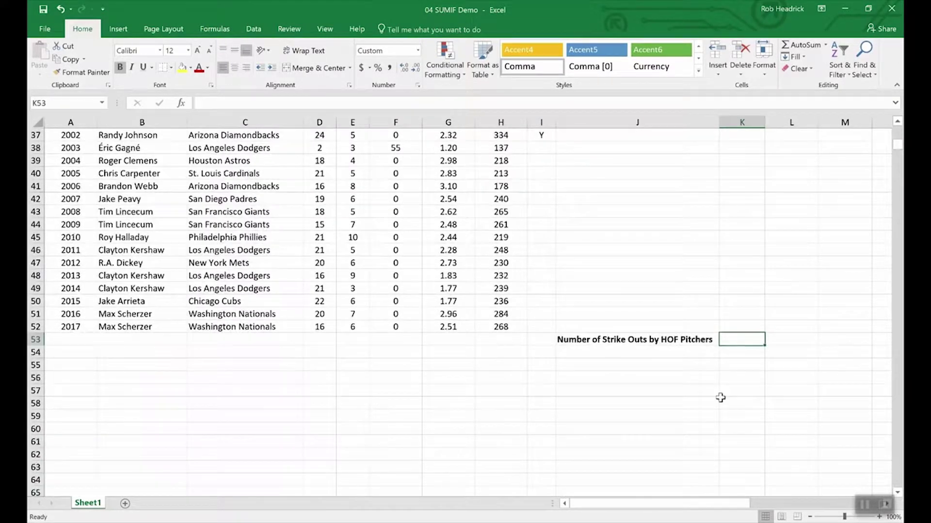
type("=")
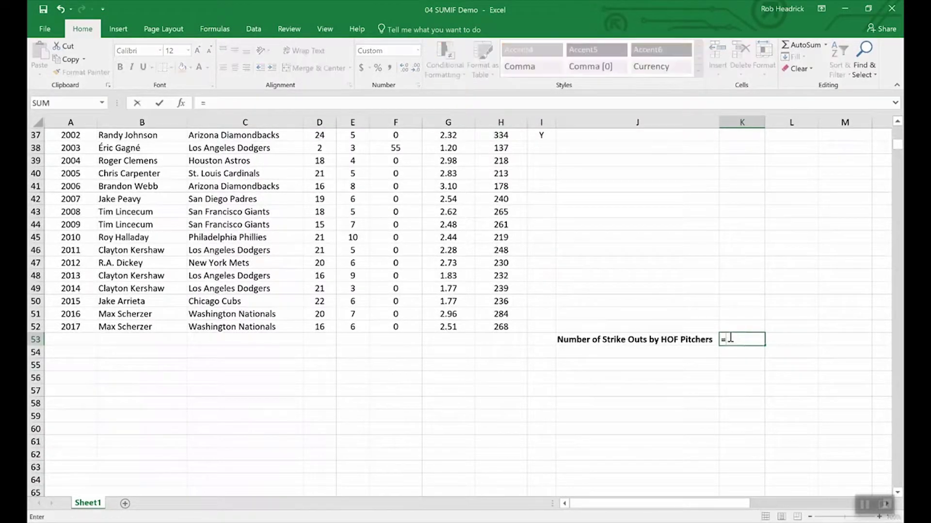
type("sumif(")
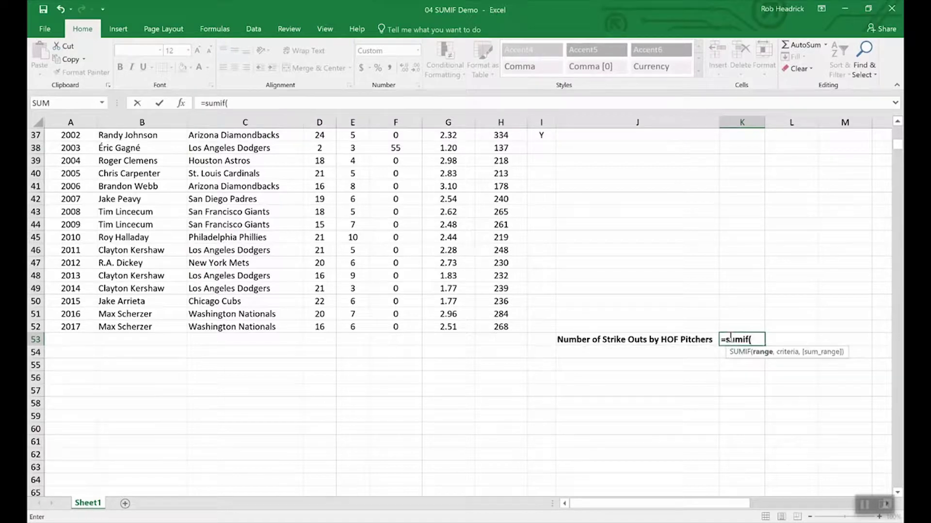
type("hof,")
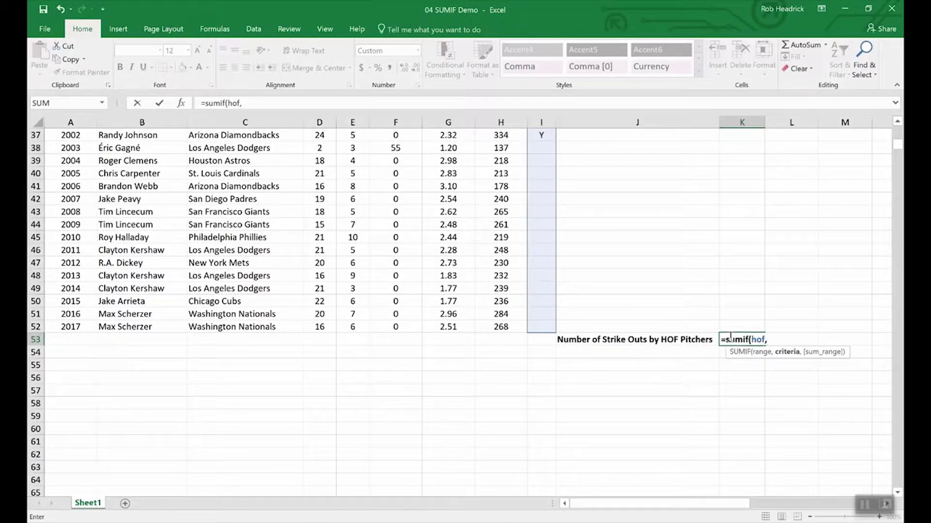
type("\"Y\",")
type("s")
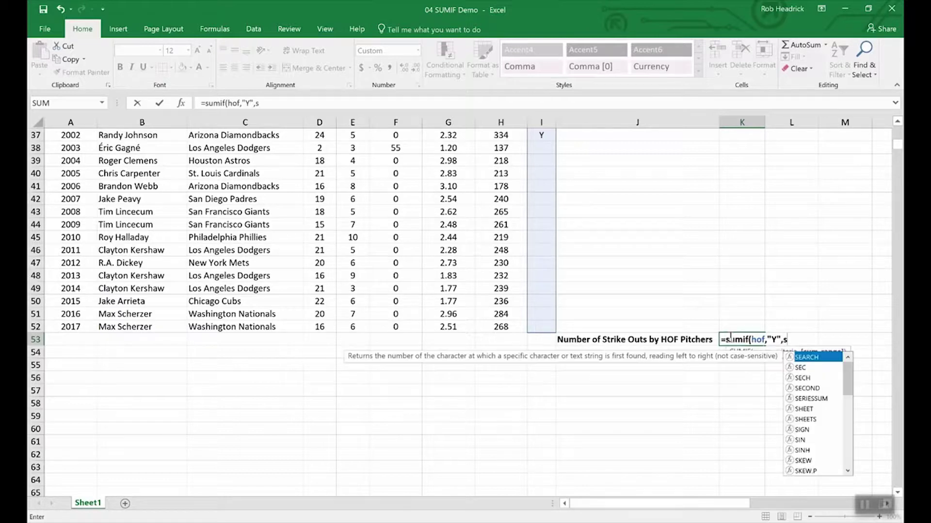
type("tr")
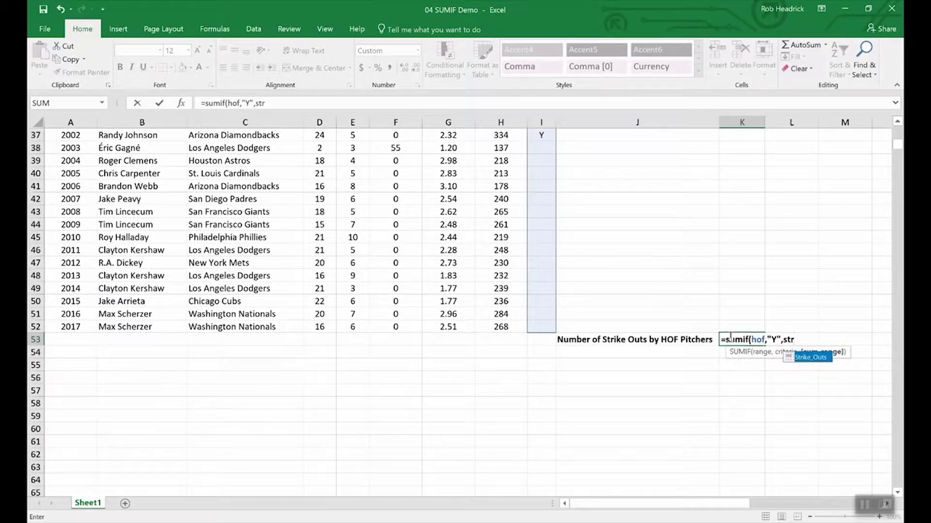
left_click(811, 359)
double_click(810, 359)
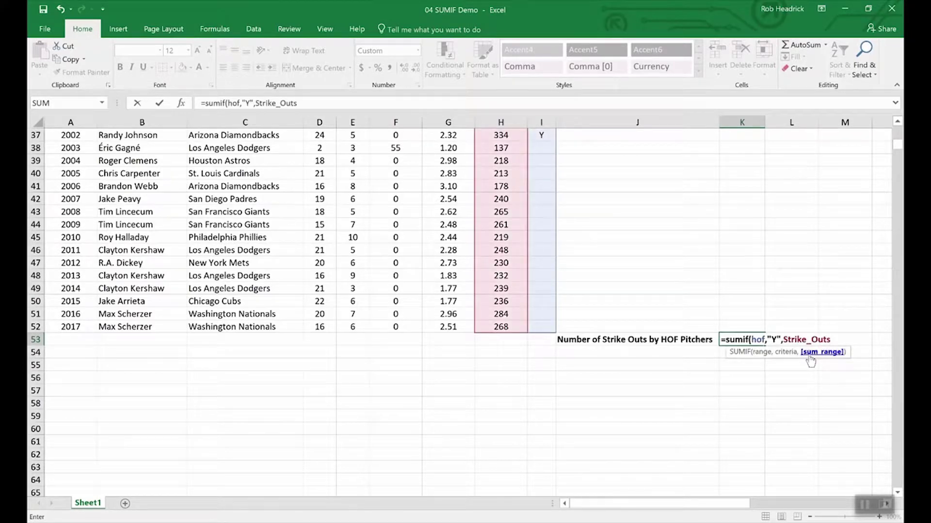
key("Return")
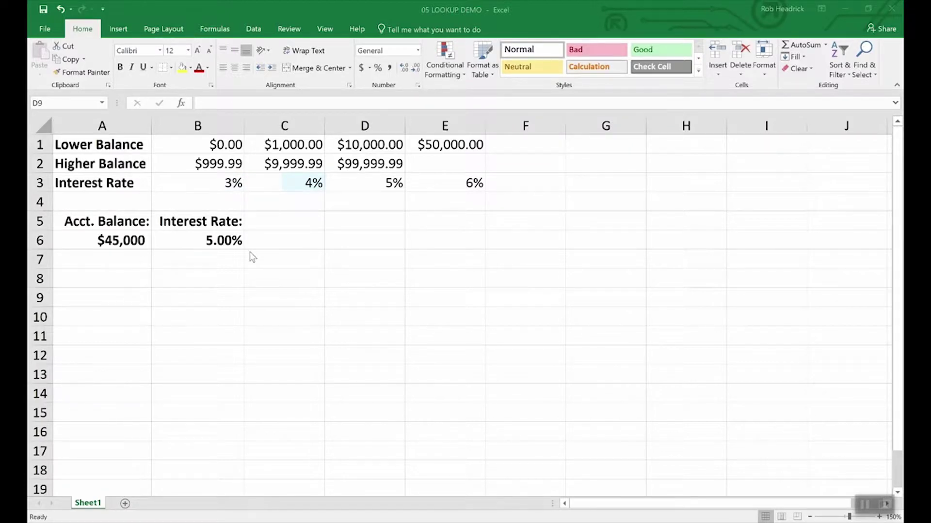
- Inspect the account balance in A6 and the interest rate lookup formula in B6
left_click(122, 238)
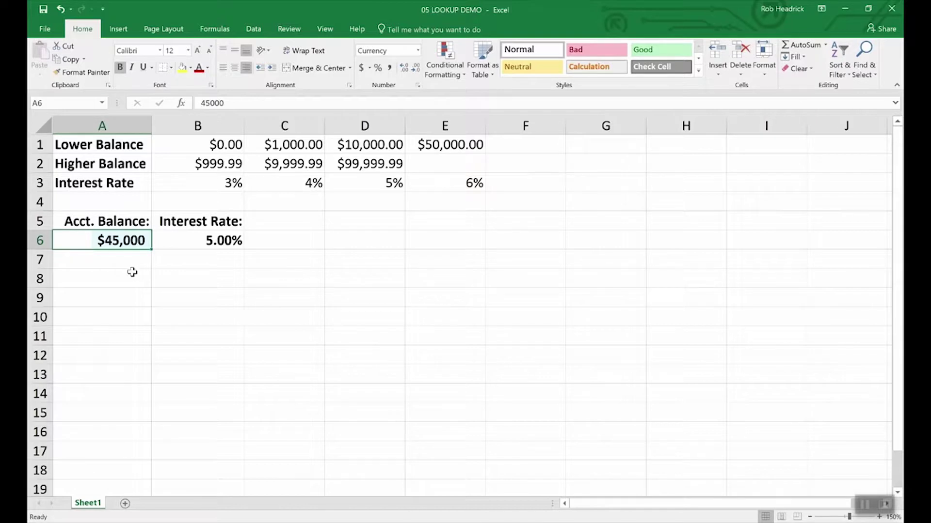
left_click(223, 241)
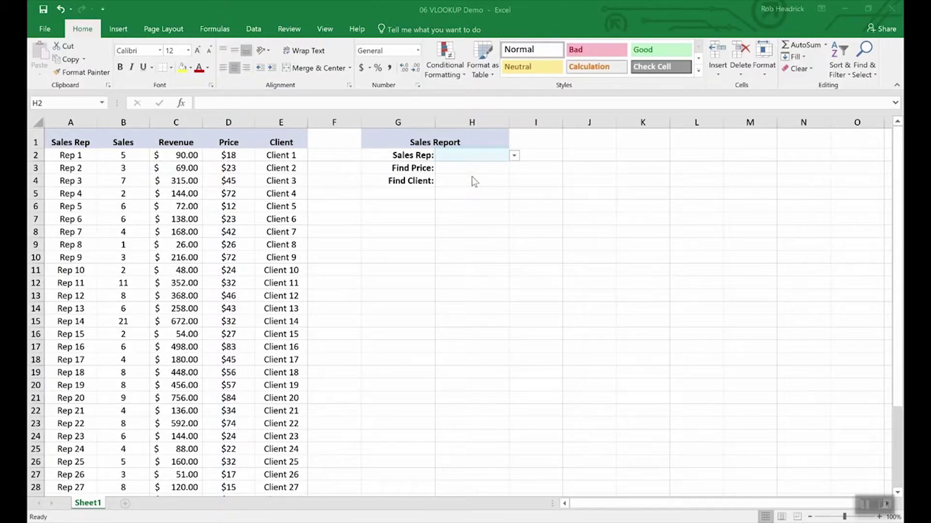
- Pick Rep 16 from the Sales Rep dropdown in H2 and begin a VLOOKUP in H3
left_click(516, 156)
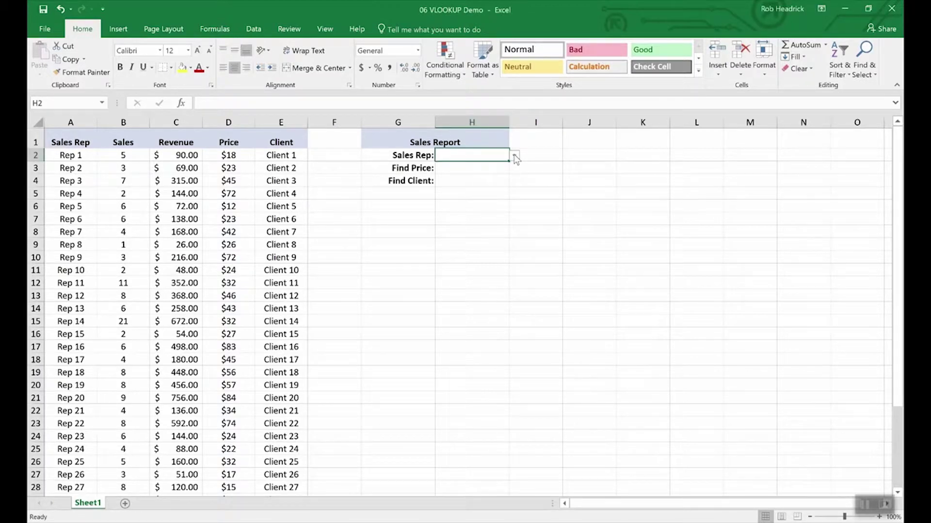
left_click(514, 155)
mouse_move(512, 180)
left_mouse_down()
mouse_move(511, 245)
mouse_move(512, 194)
left_mouse_up()
left_click(454, 176)
left_click(465, 169)
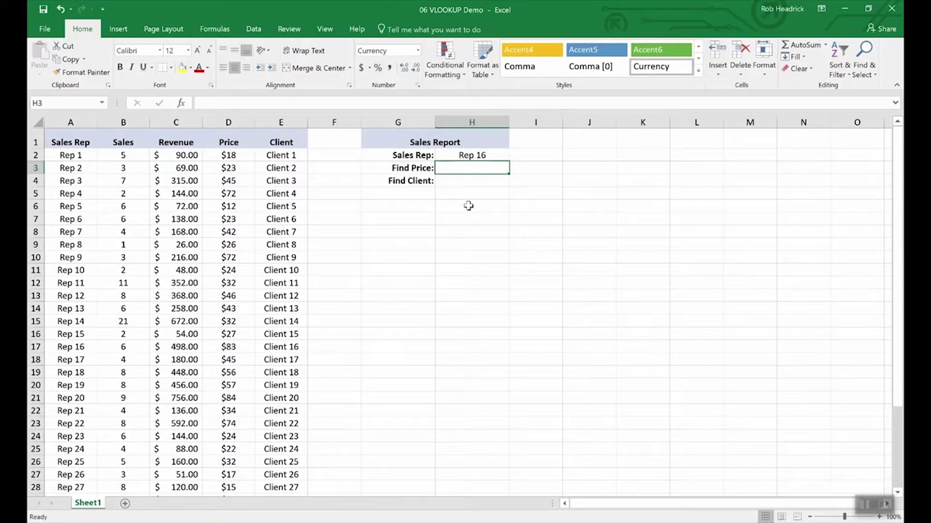
type("=vlookup")
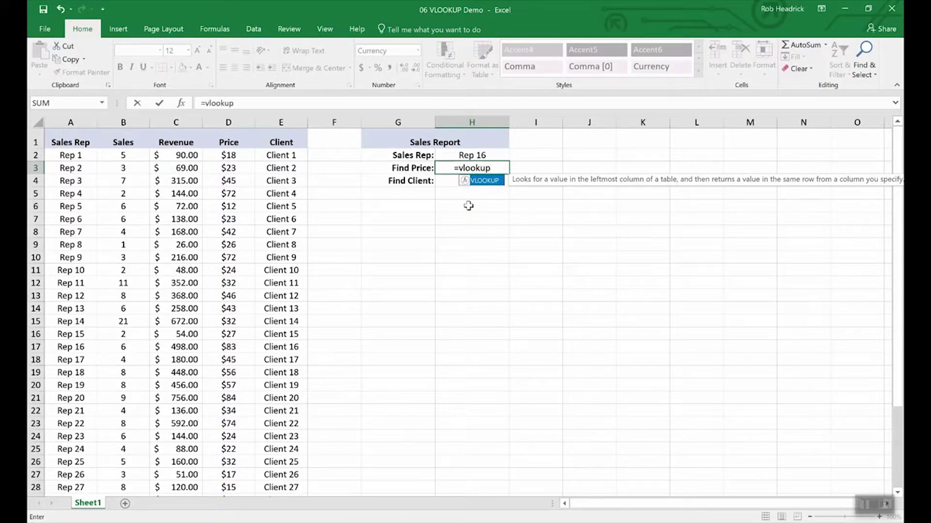
type("(")
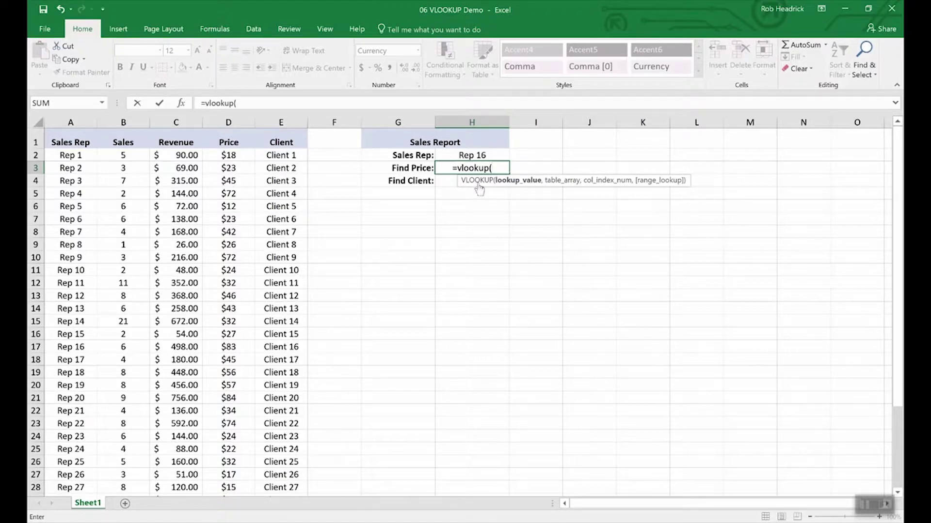
- Complete H3 as =VLOOKUP(H2,A2:E36,4,FALSE), returning $83.00 for Rep 16
left_click(471, 155)
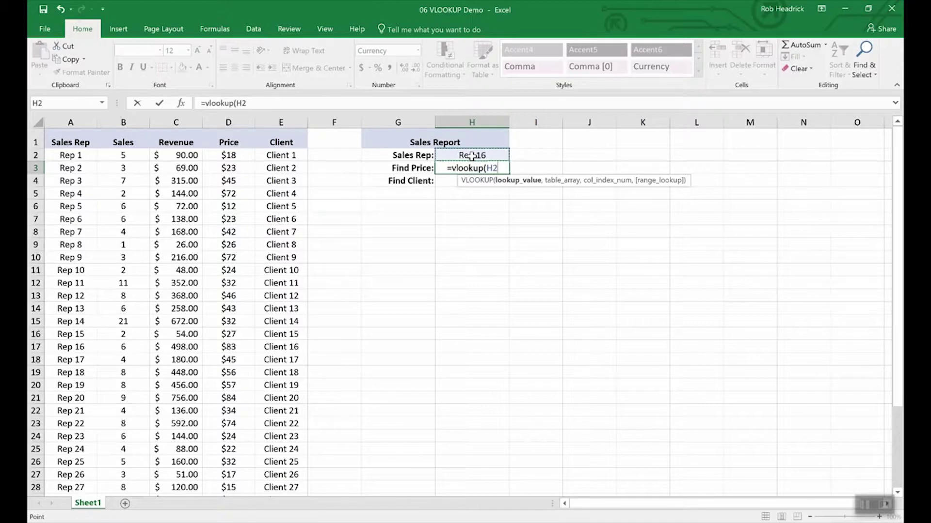
type(",")
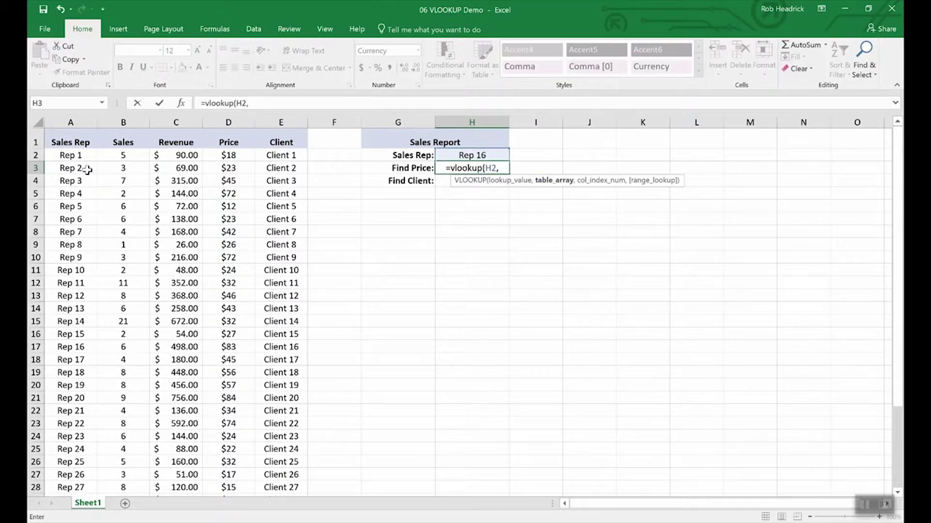
left_click_drag(68, 154, 259, 451)
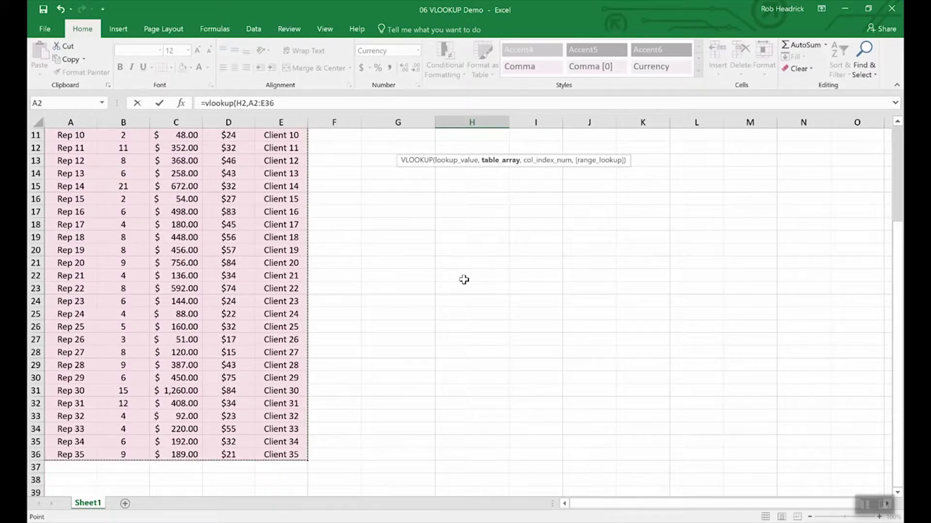
scroll(454, 261, "up", 4)
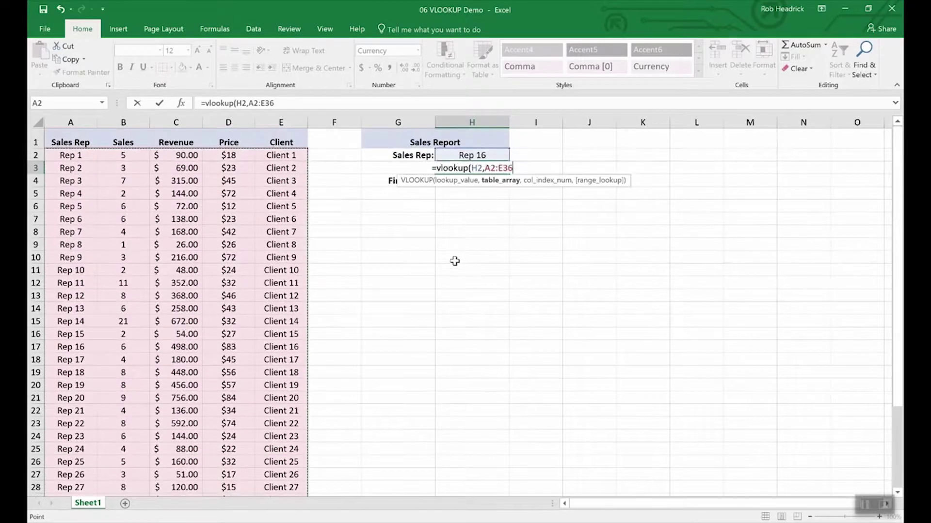
type(",")
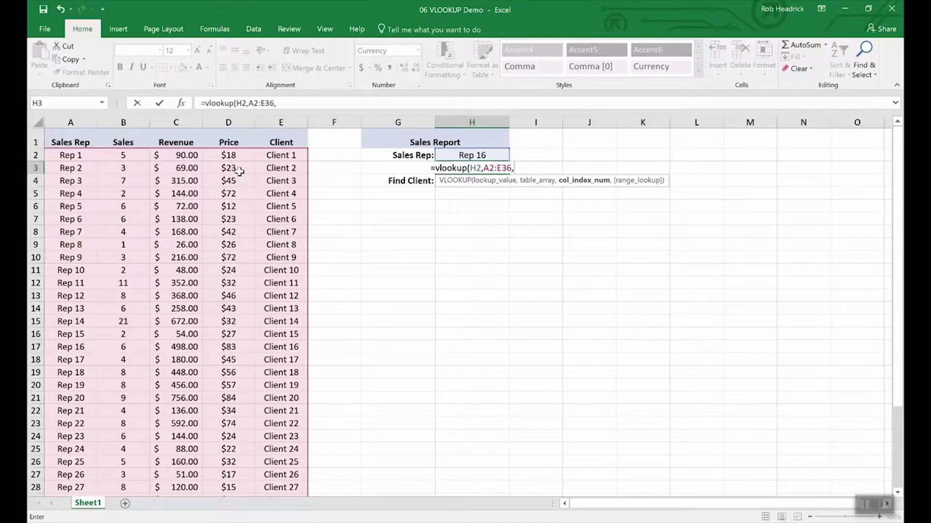
type("4")
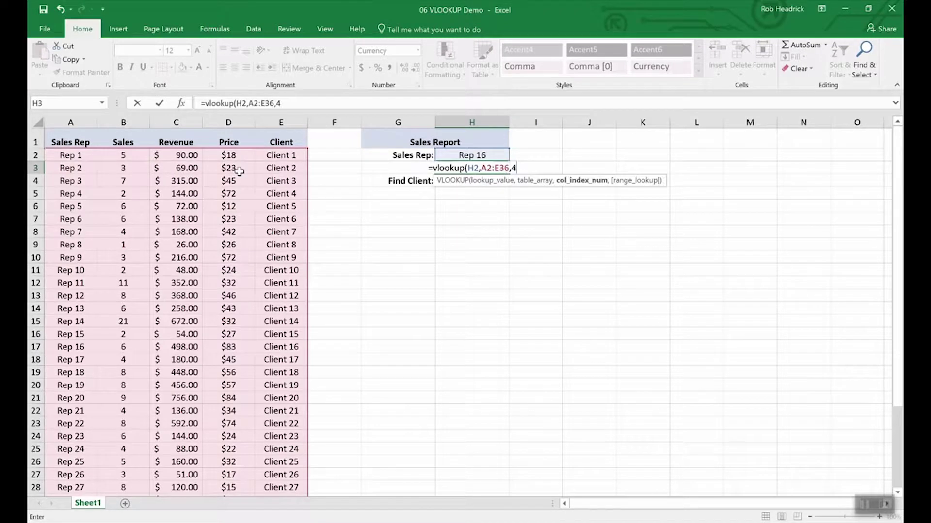
type(",")
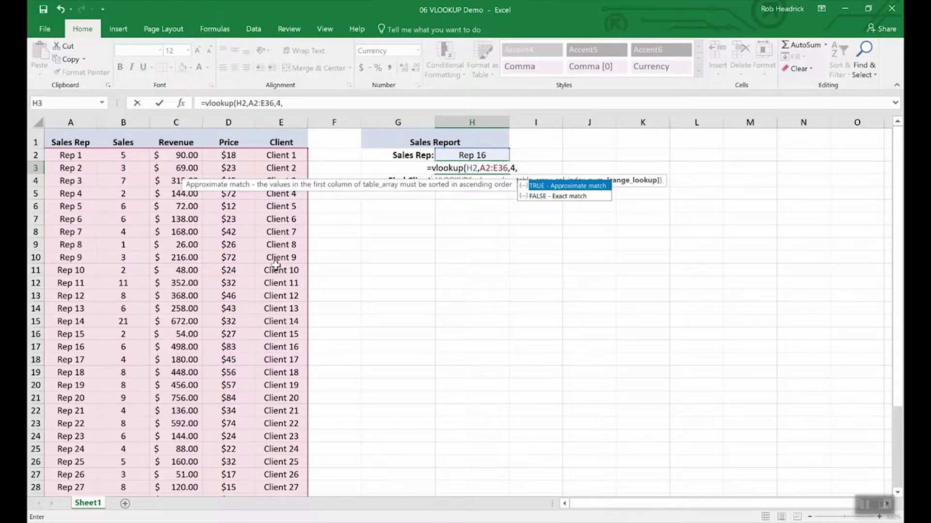
type("fa")
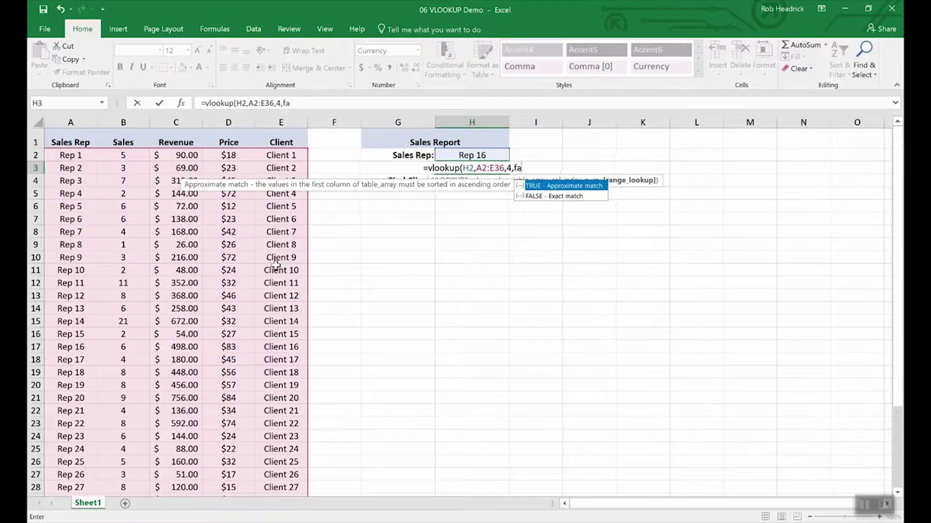
type("lse)")
key("Return")
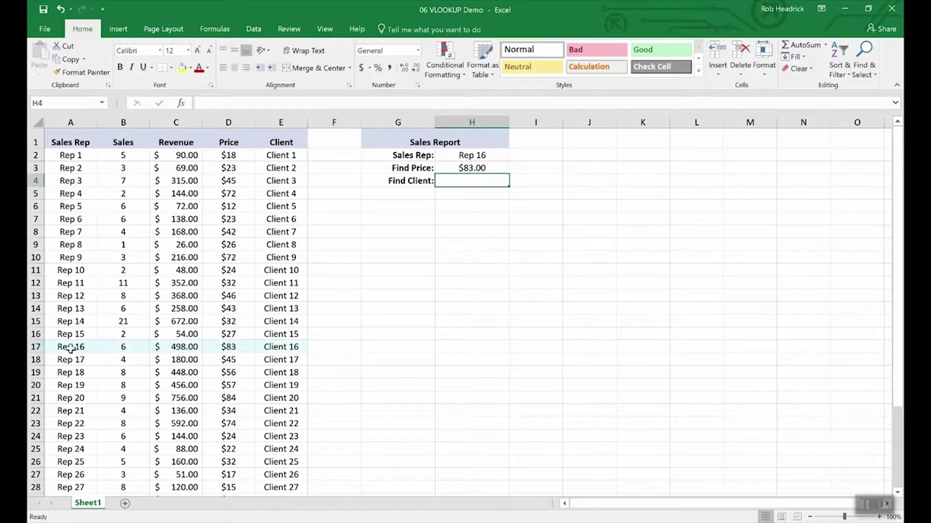
- Copy the price lookup formula from H3 into the Find Client cell H4
left_click(35, 347)
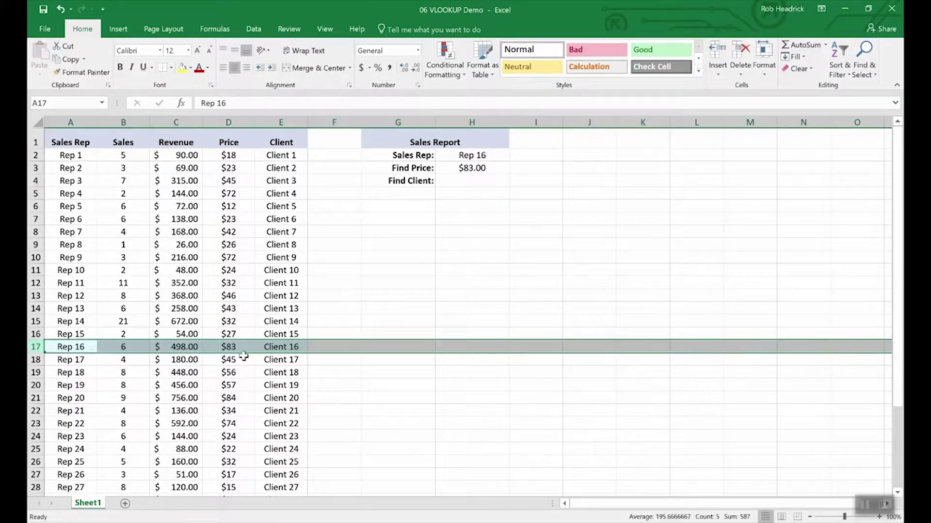
left_click(468, 181)
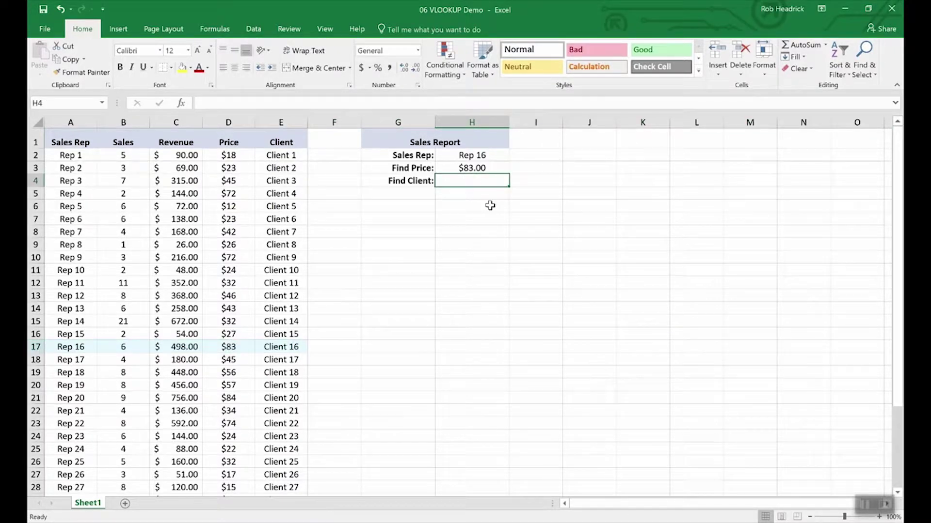
key("Up")
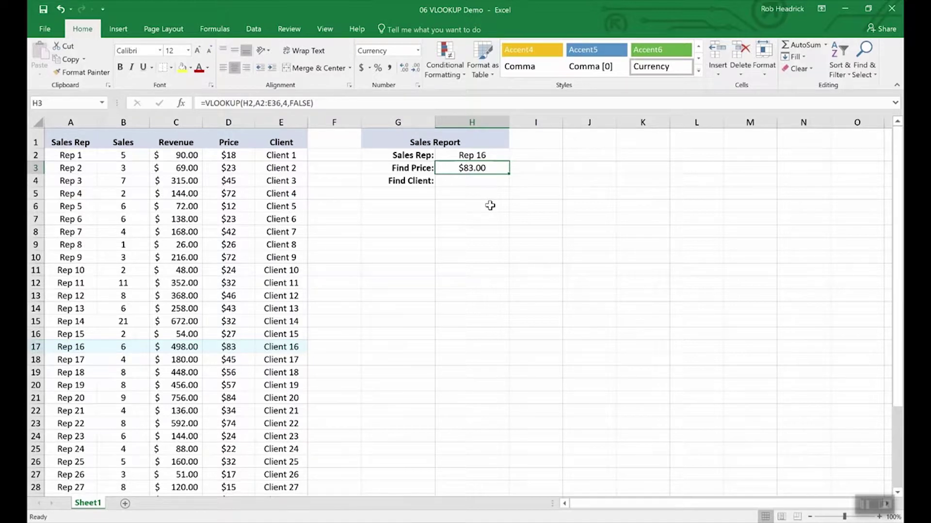
key("Down")
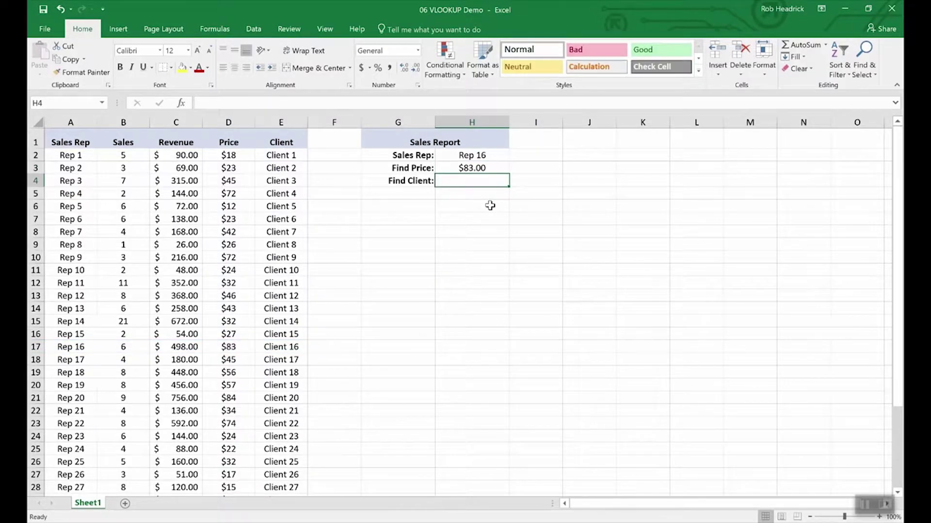
key("Up")
key("ctrl+c")
key("Down")
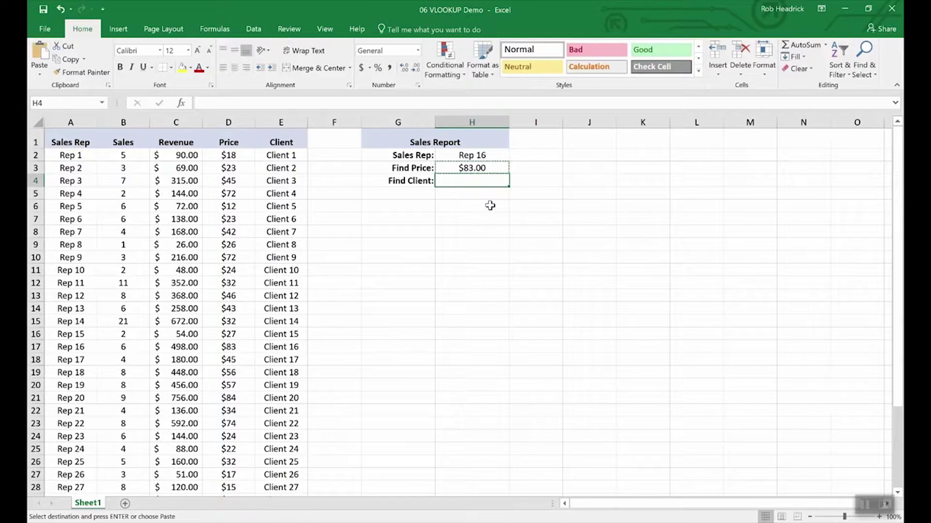
key("ctrl+v")
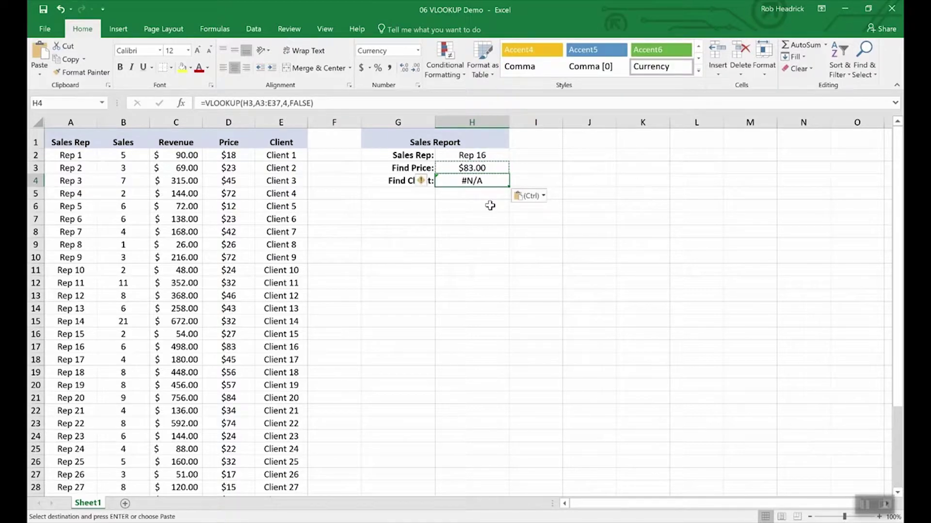
- Edit H4 to =VLOOKUP(H2,A3:E37,5,FALSE) so it returns Client 16
left_click(253, 103)
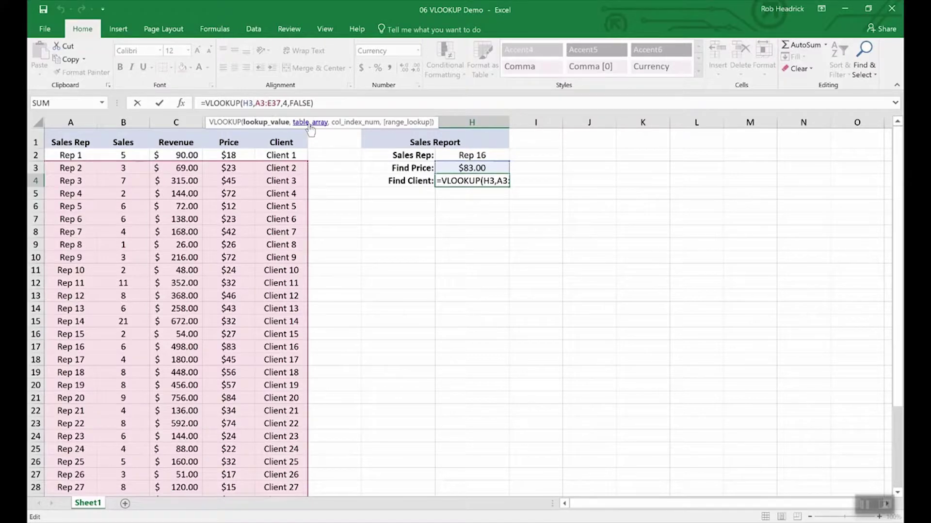
key("BackSpace")
type("2")
key("Right")
key("Right")
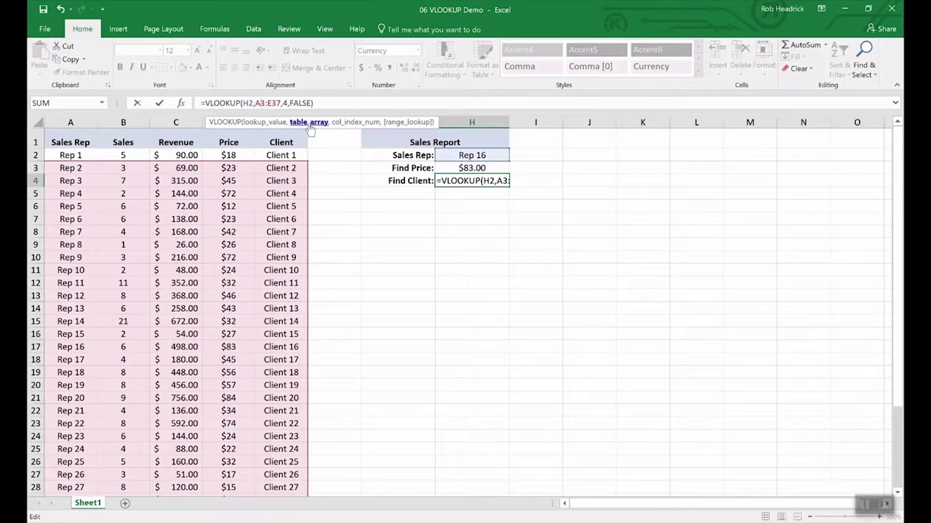
key("Right")
key("Right")
key("Right")
key("Right")
key("Right")
key("Right")
key("Right")
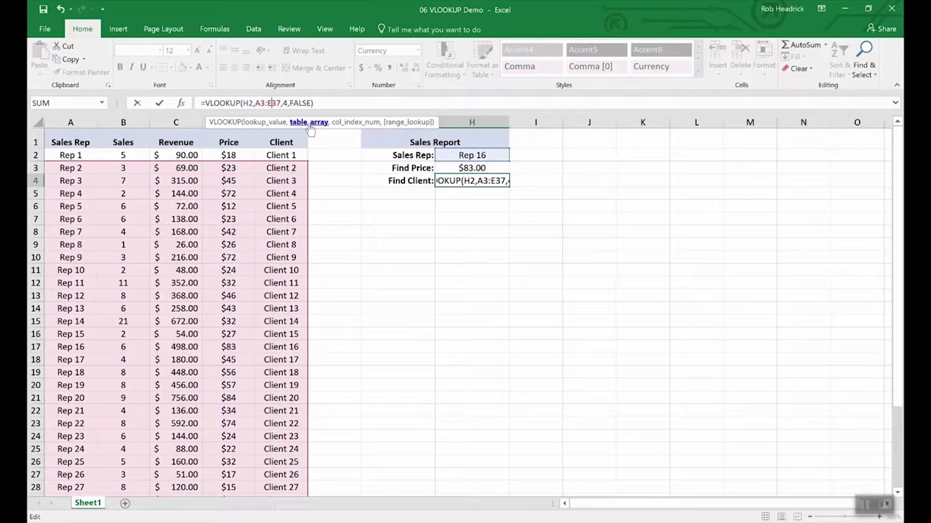
key("BackSpace")
type("5")
key("Return")
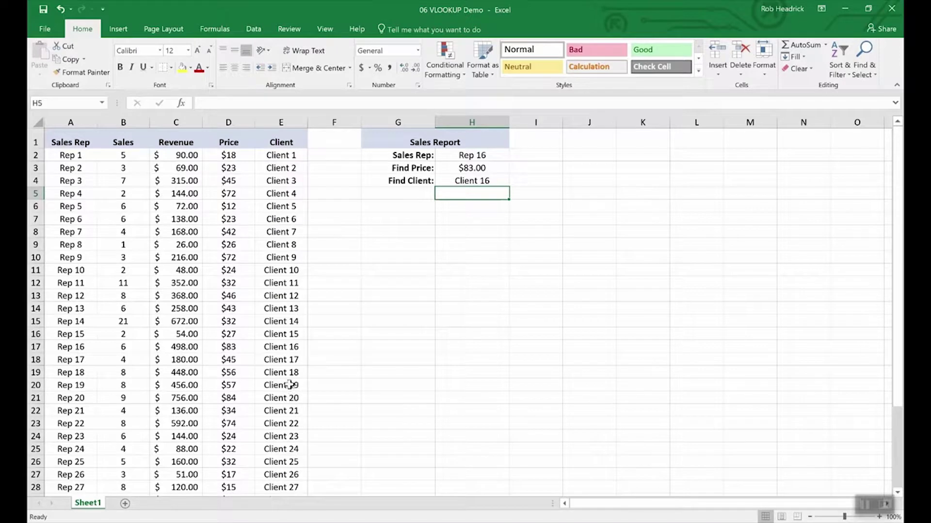
- Pick Rep 19, then Rep 25 from the H2 Sales Rep dropdown to update both lookups
left_click(36, 346)
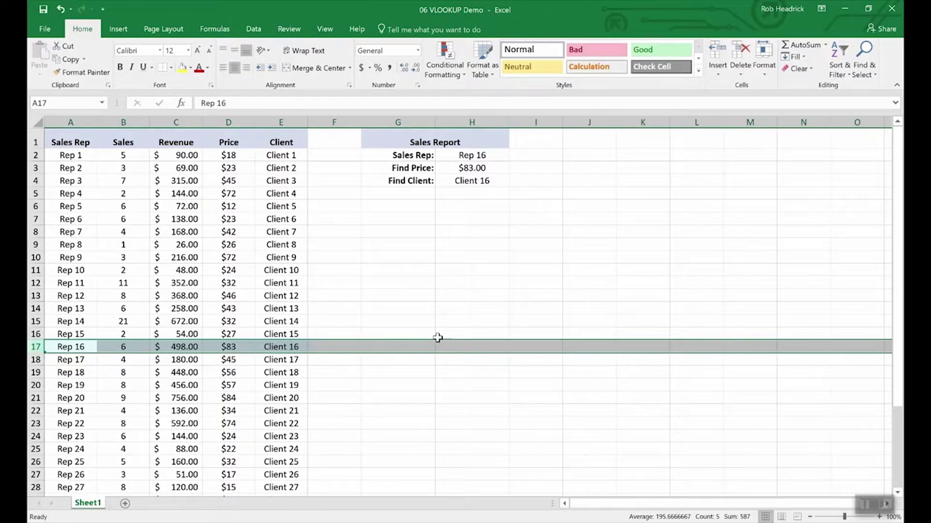
left_click(474, 155)
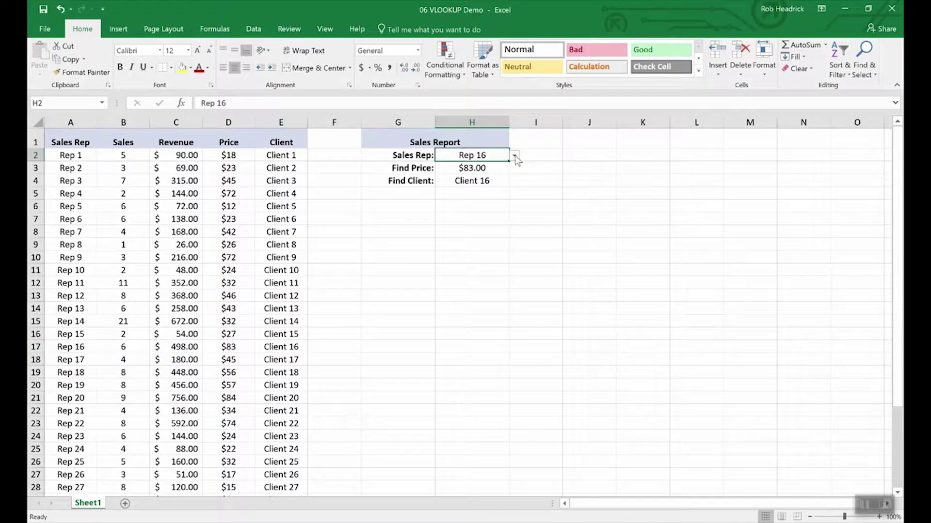
left_click(515, 156)
left_click(487, 197)
left_click(514, 156)
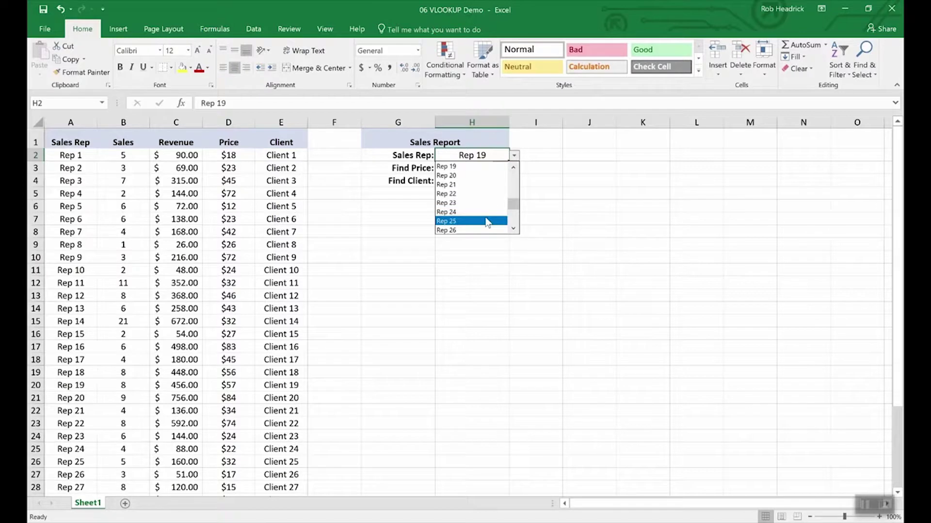
left_click(487, 221)
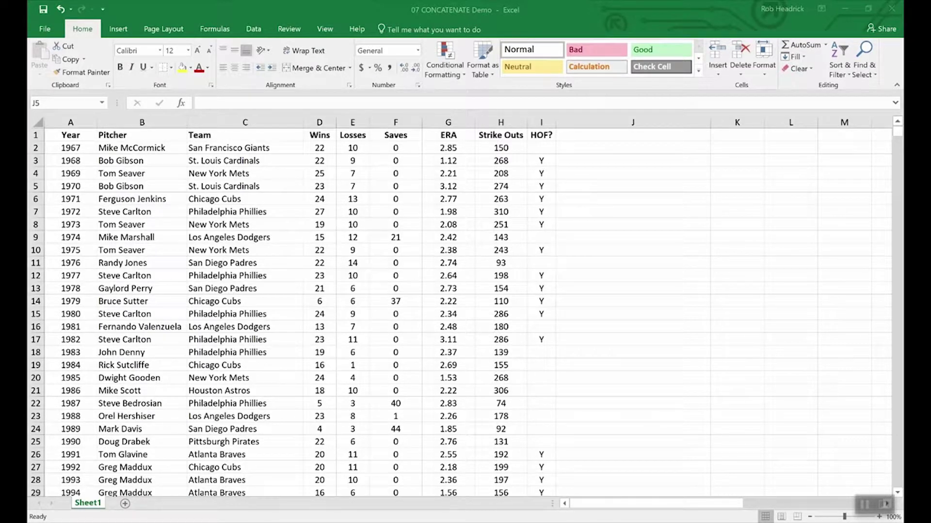
- In the CONCATENATE Demo workbook, append -10 to the 1967 Wins value 22 in D2
left_click(392, 486)
left_click_drag(317, 135, 358, 135)
left_click(350, 213)
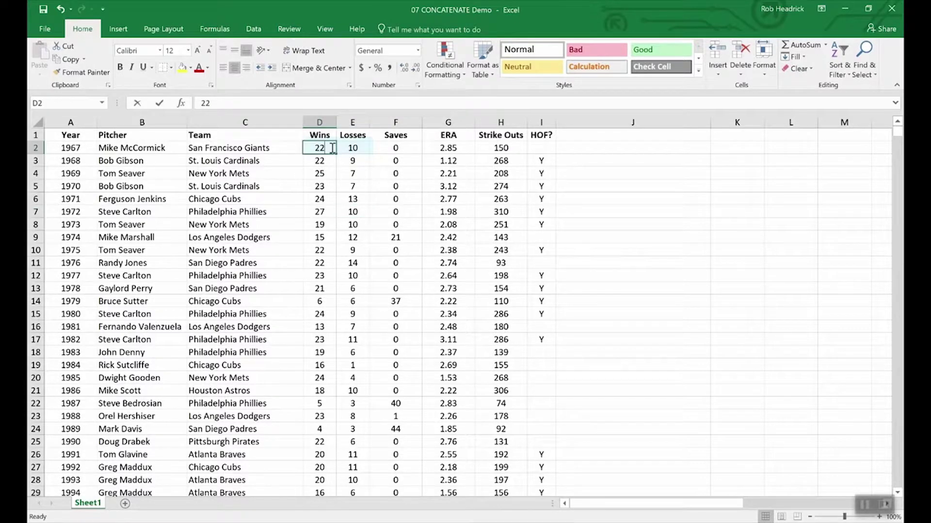
double_click(332, 149)
type("-")
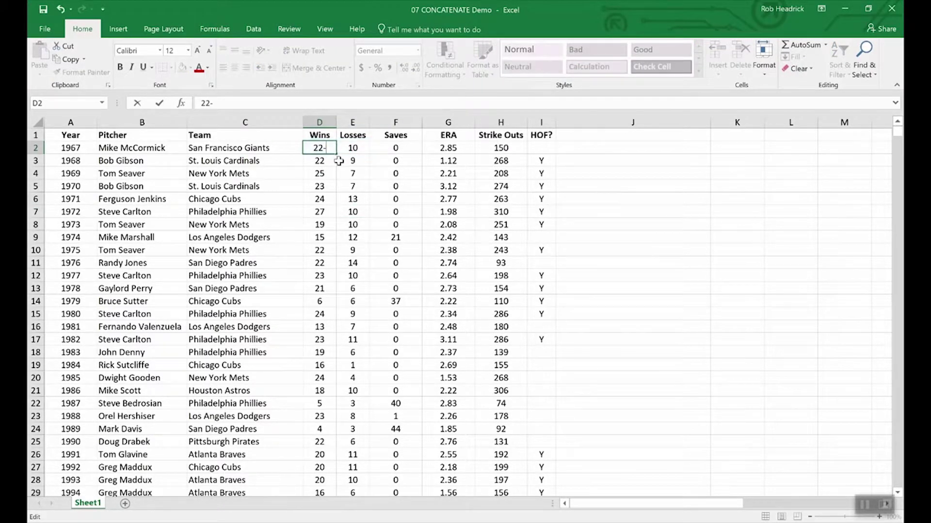
type("10")
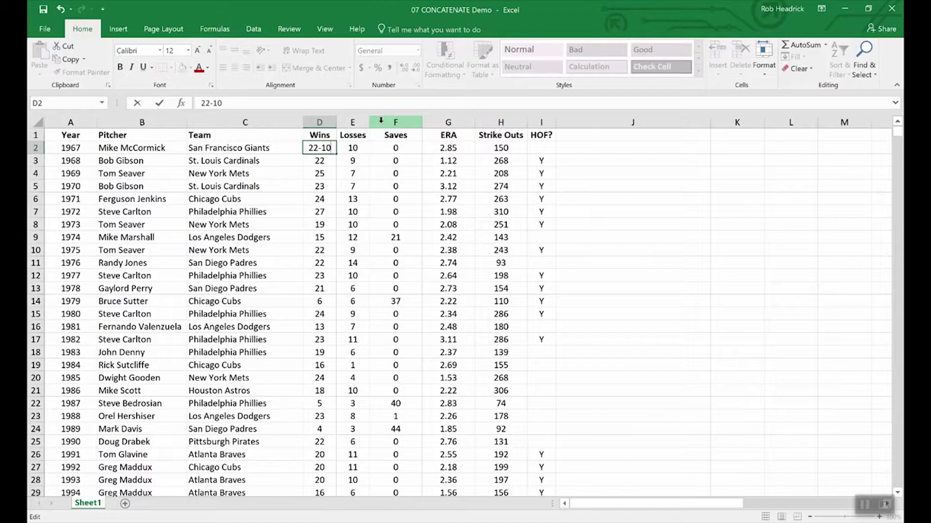
- Restore D2 to 22 and insert a blank column before Saves
key("BackSpace")
key("BackSpace")
key("BackSpace")
key("Return")
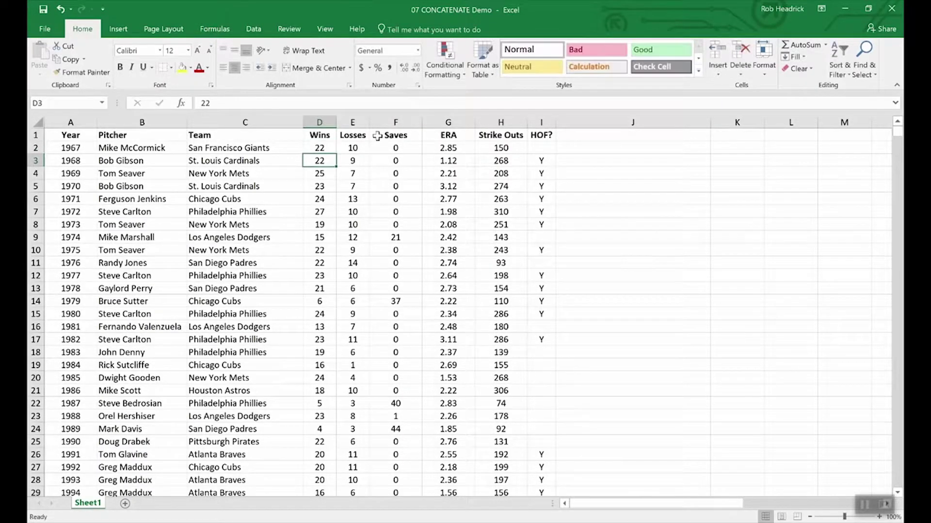
left_click(382, 122)
right_click(382, 124)
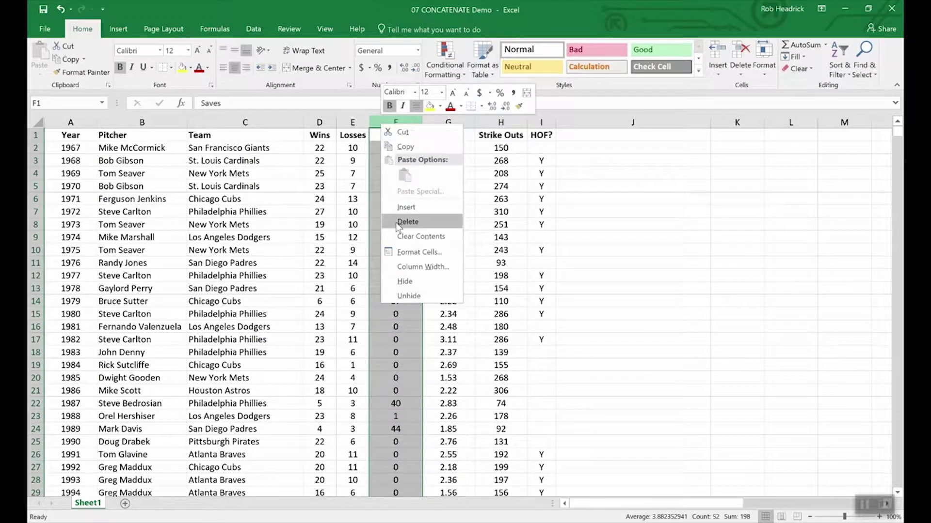
left_click(402, 208)
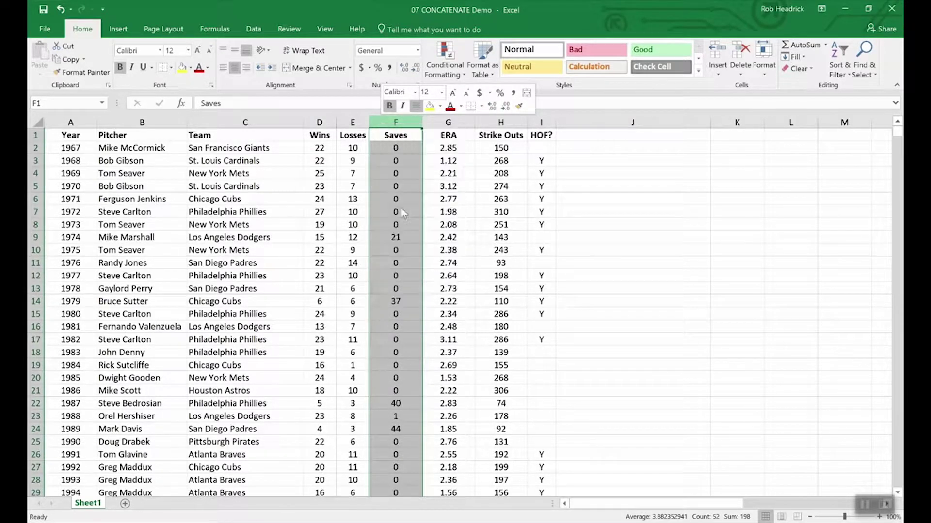
- Head the new column F 'W-L' and enter =CONCATENATE(D2,E2) in F2
left_click(387, 134)
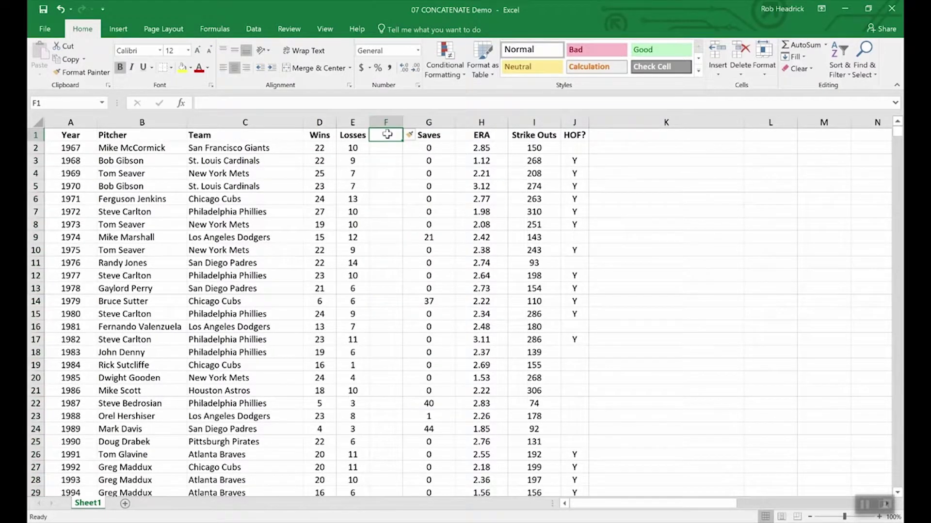
type("W-L")
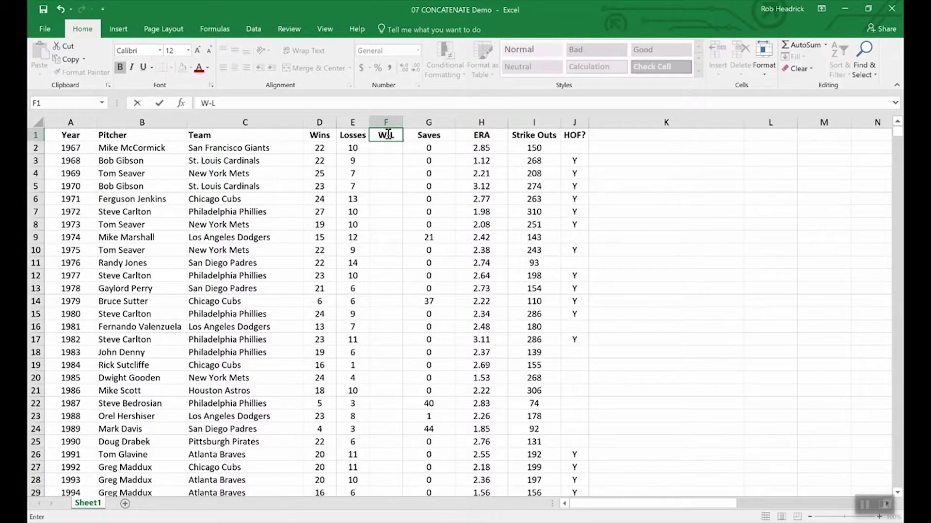
key("Return")
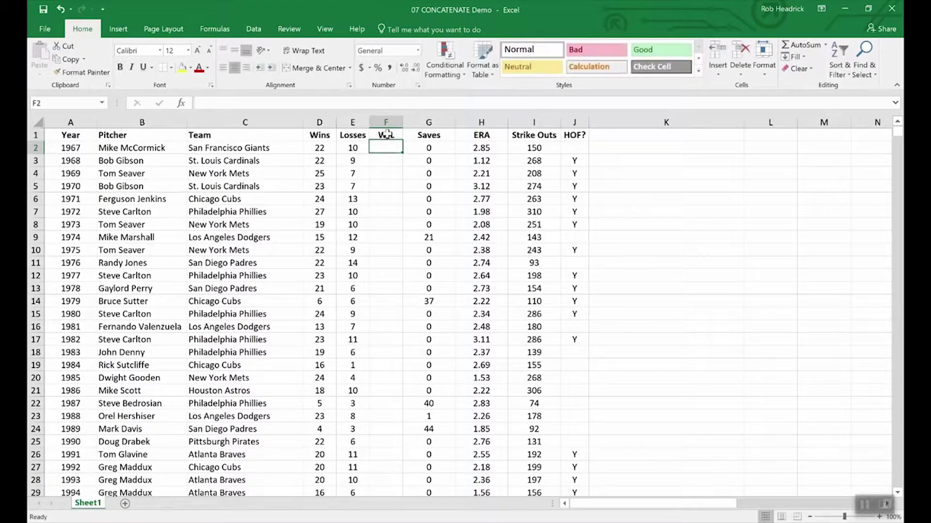
type("=")
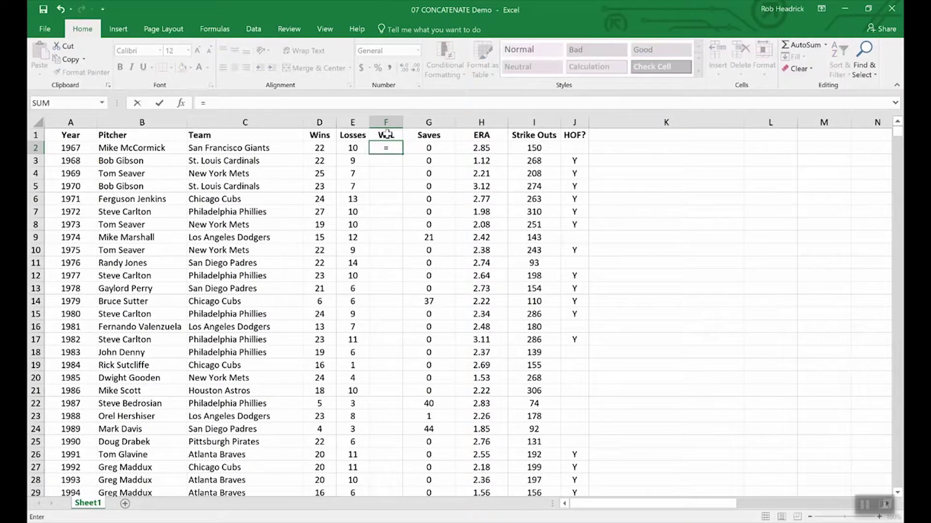
type("conc")
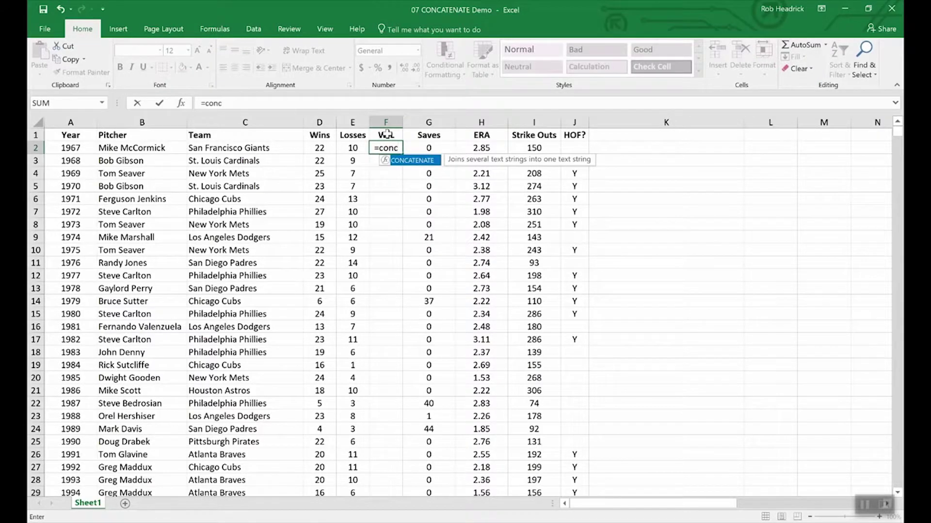
double_click(418, 164)
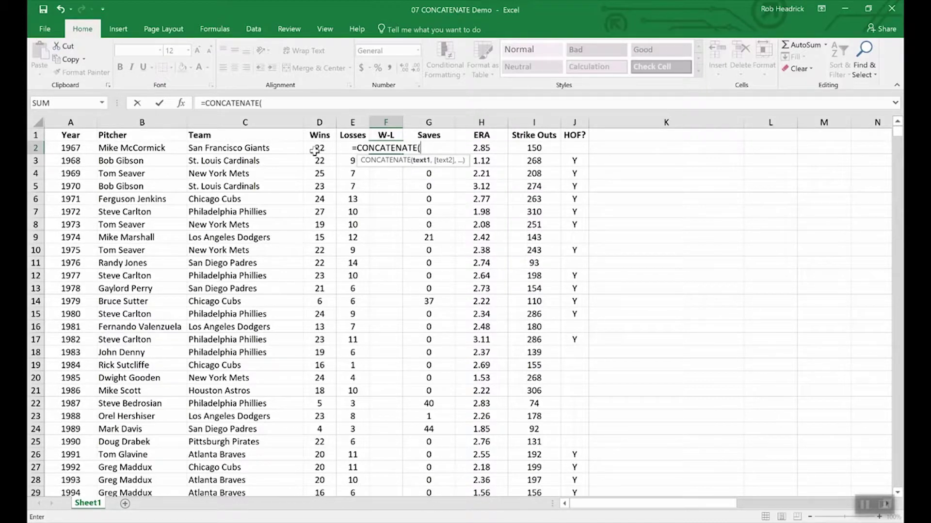
type(",")
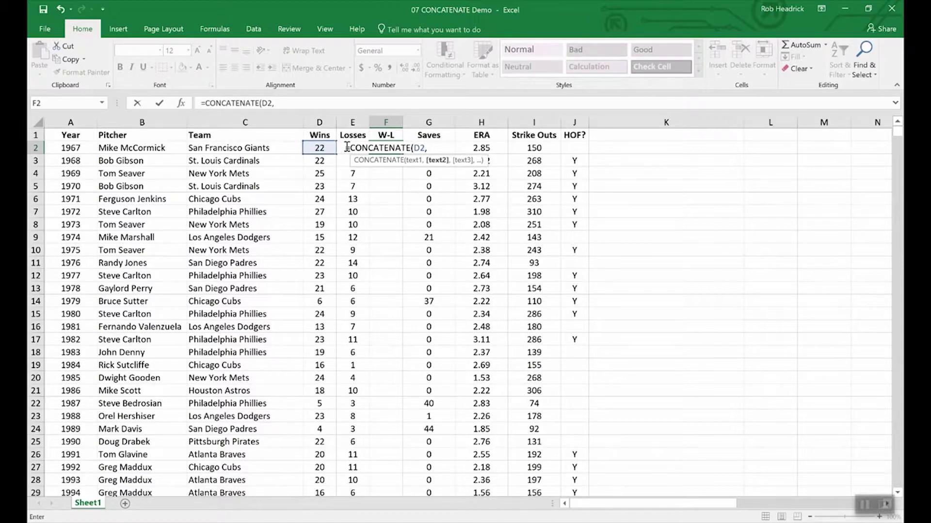
type("e2")
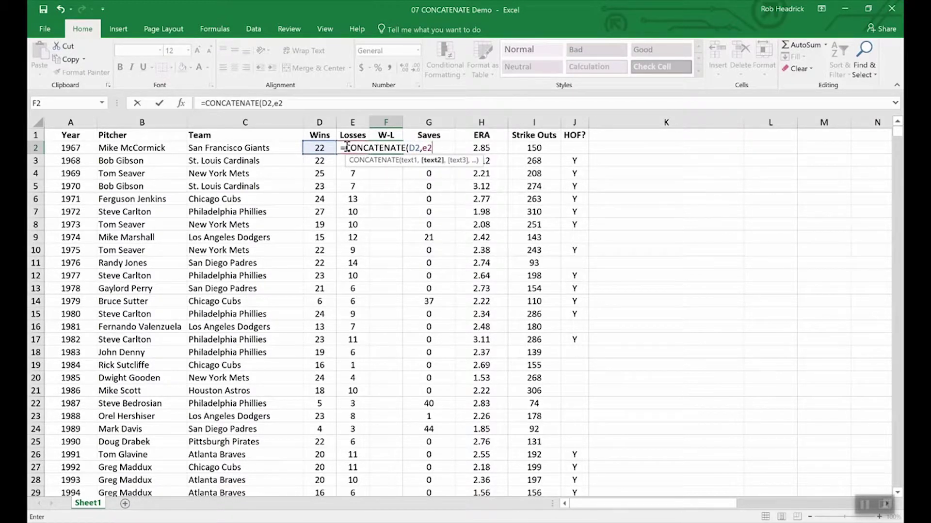
key("Return")
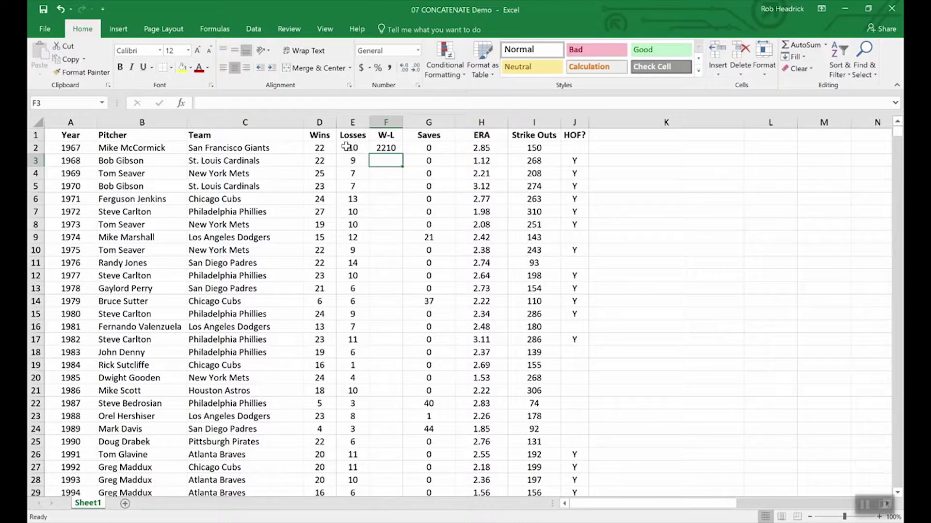
- Change F2's formula to =CONCATENATE(D2,"-",E2) so it reads 22-10
left_click(386, 147)
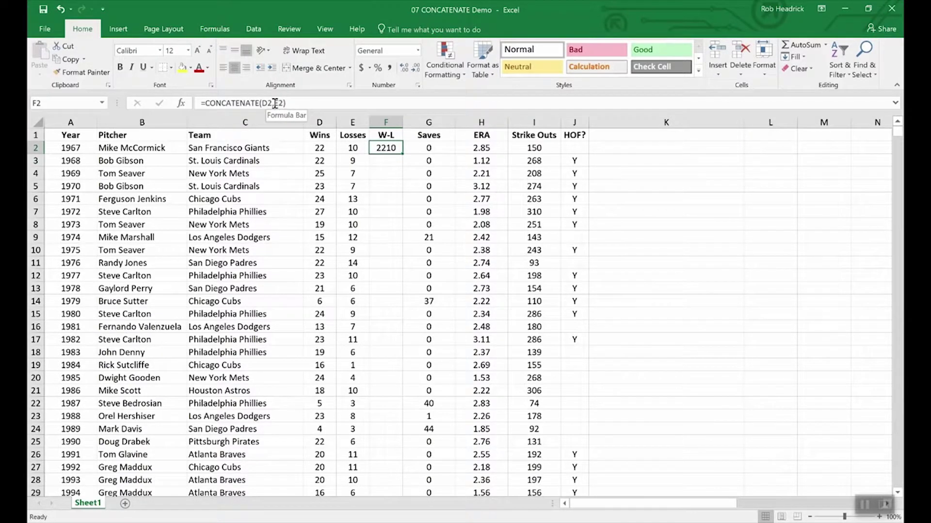
left_click(275, 104)
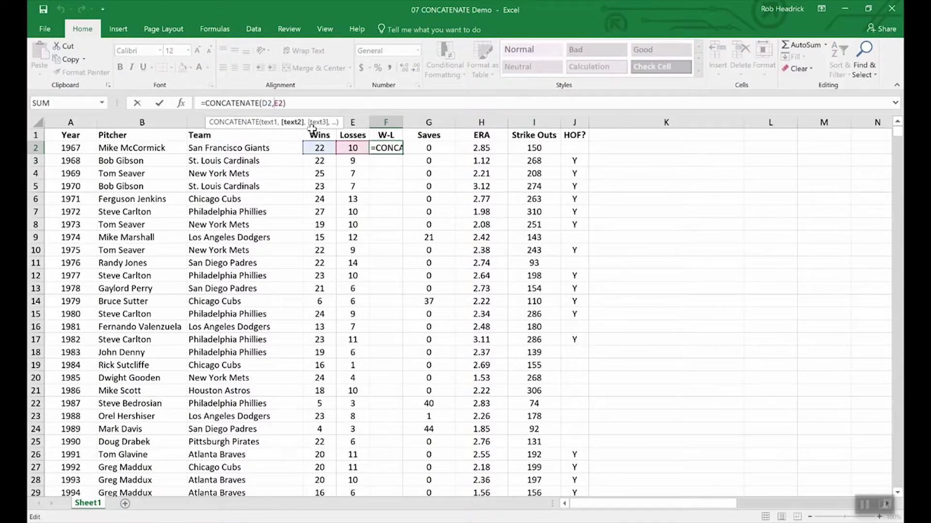
type("\"")
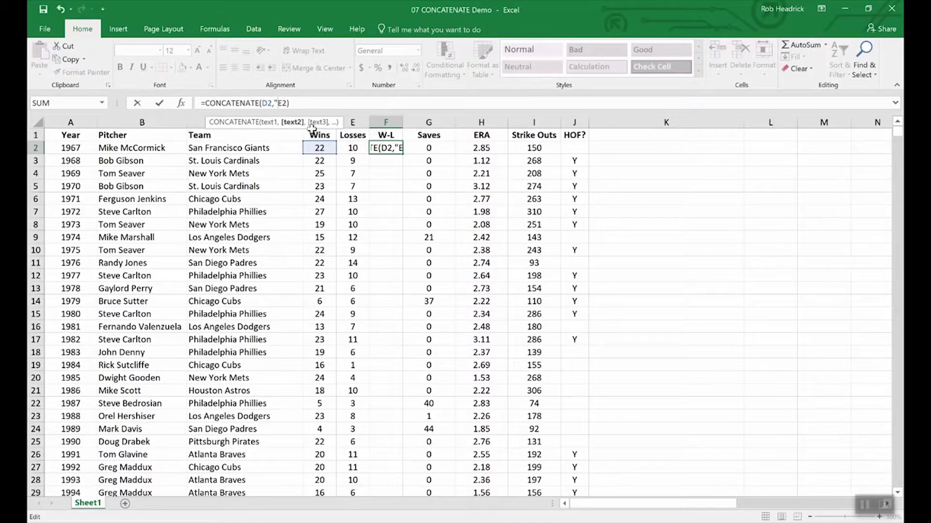
type("-\",")
key("Return")
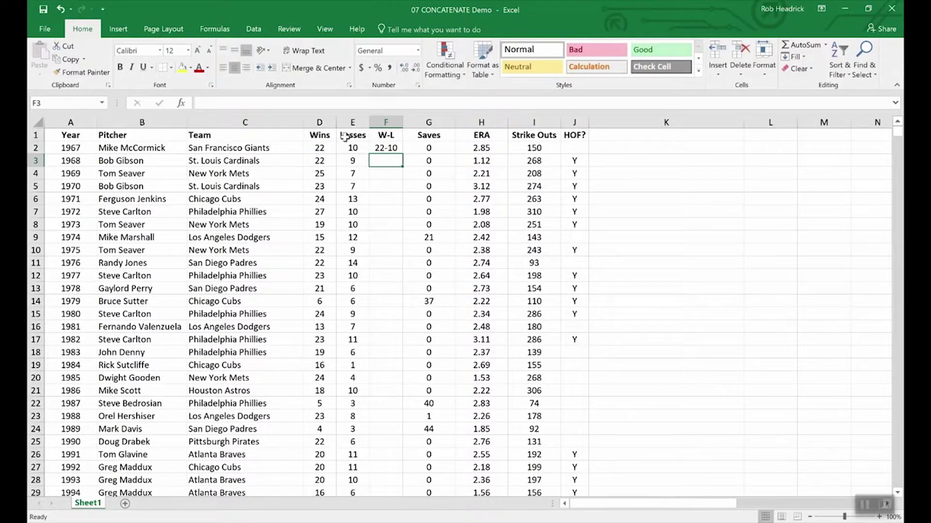
left_click(387, 149)
- Fill the W-L formula from F2 down to F11, covering 1967 through 1976
left_click_drag(401, 155, 396, 267)
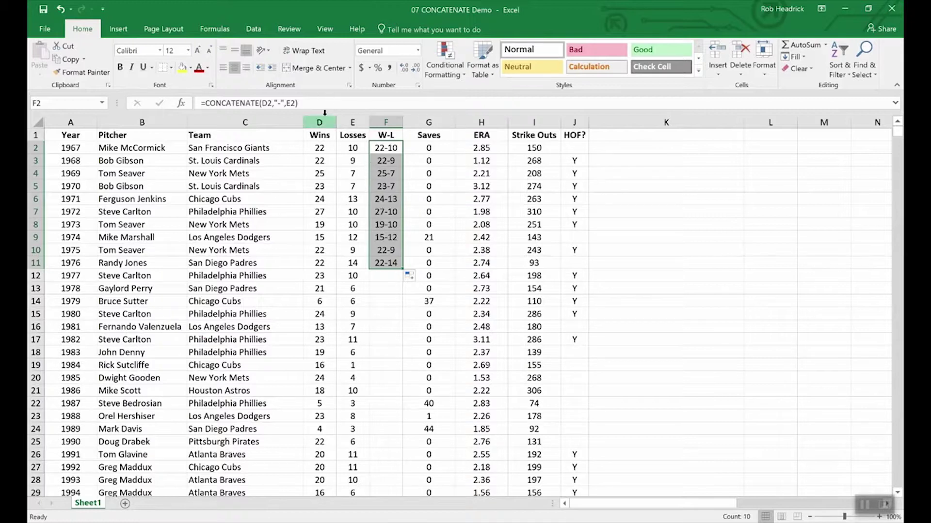
left_click(320, 135)
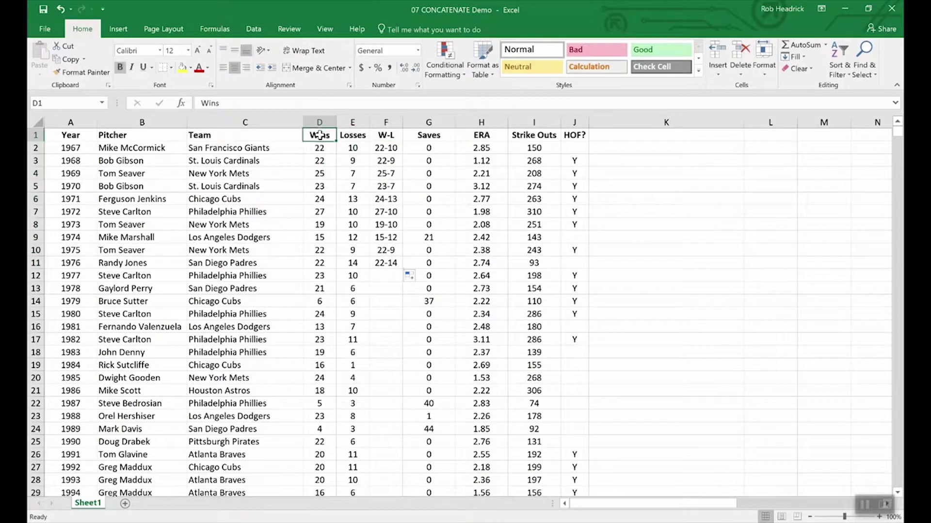
left_click(318, 121)
left_click_drag(318, 121, 348, 121)
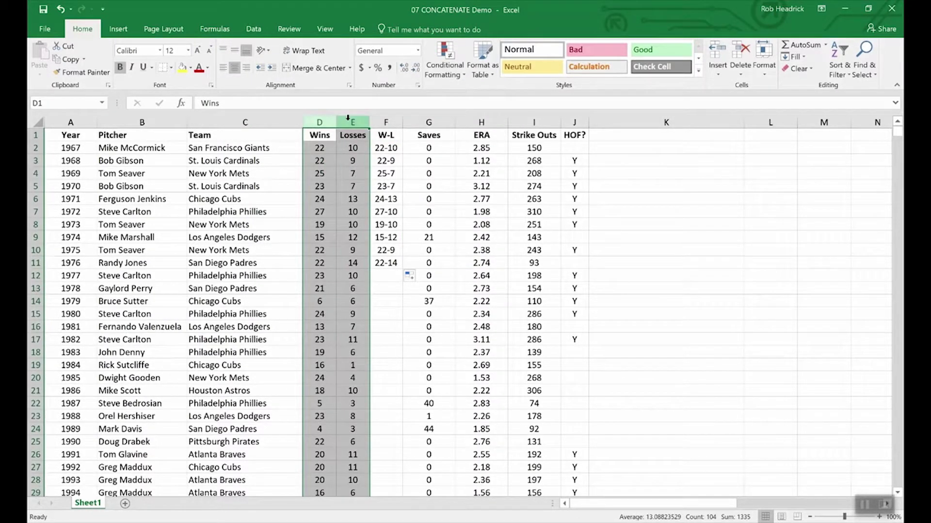
right_click(348, 121)
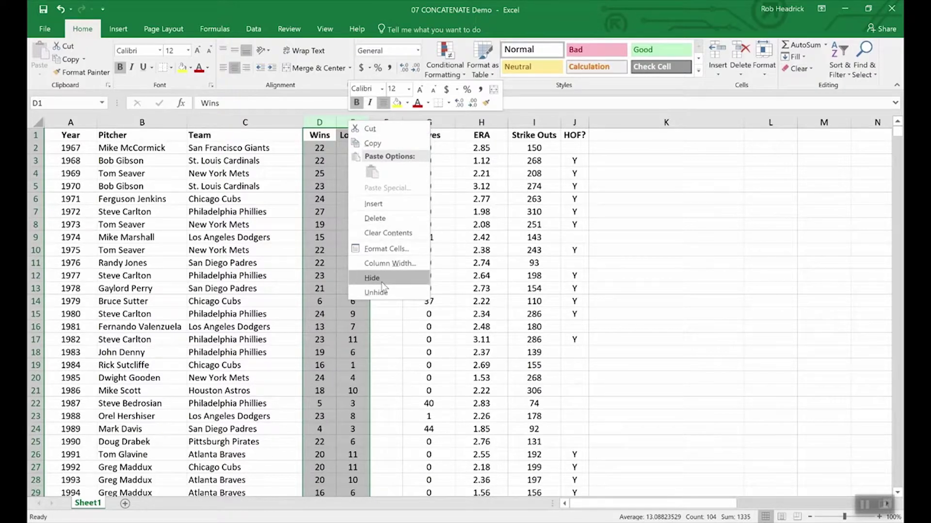
left_click(379, 333)
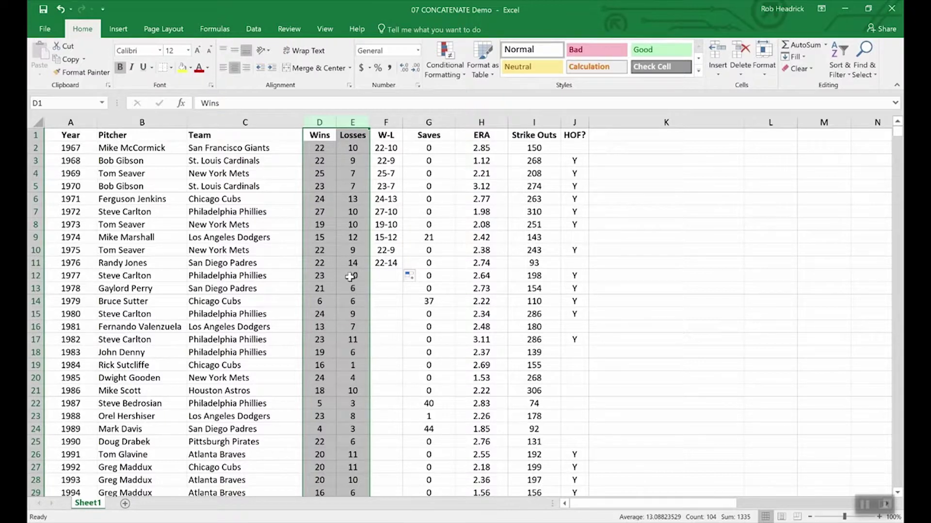
left_click(334, 267)
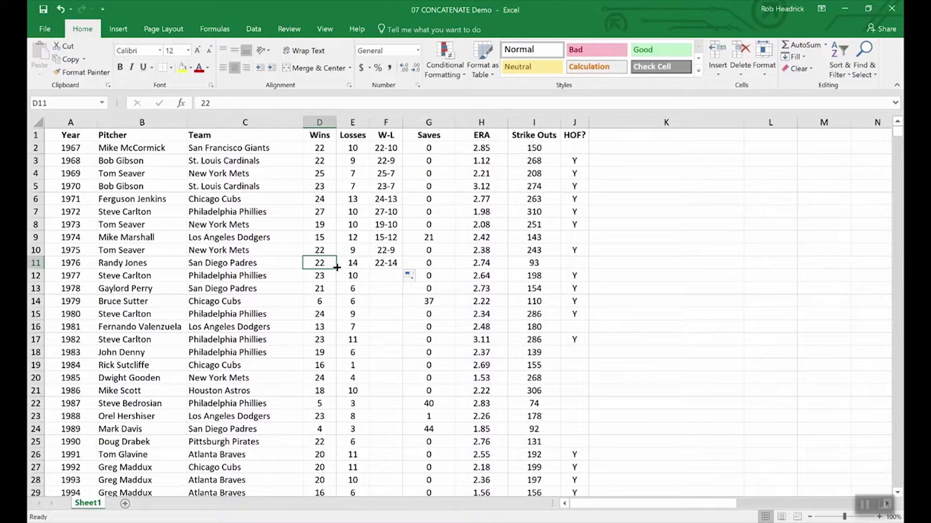
- Insert a blank column G between W-L and Saves
left_click(419, 121)
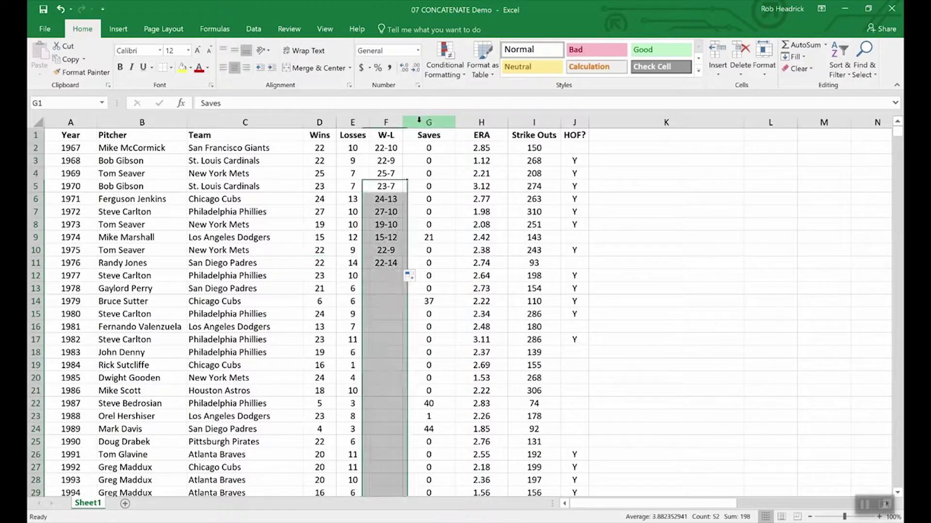
right_click(419, 121)
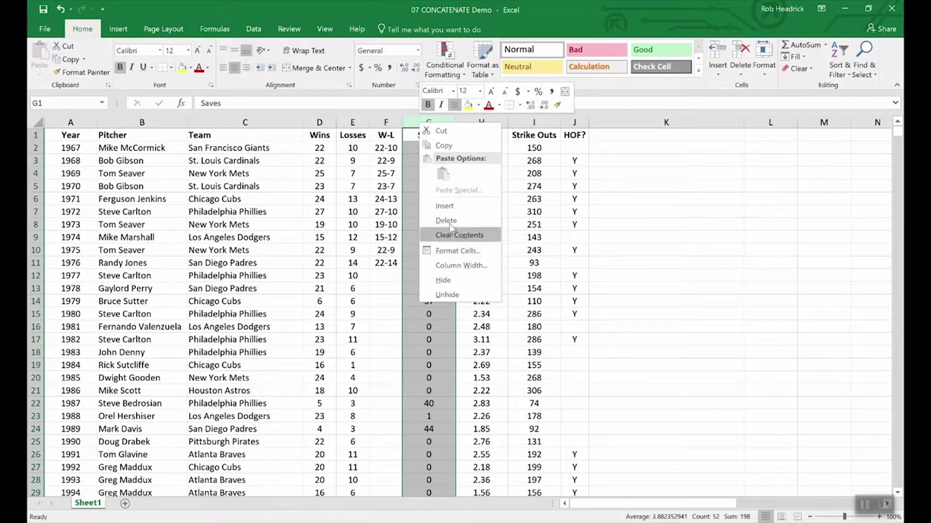
left_click(448, 205)
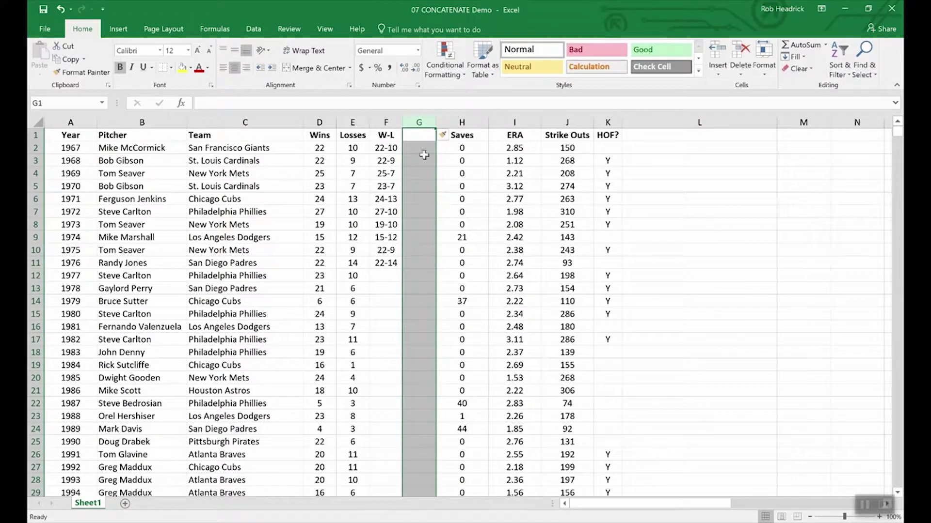
- Copy the W-L results in F2:F11
left_click(416, 134)
left_click_drag(386, 148, 386, 264)
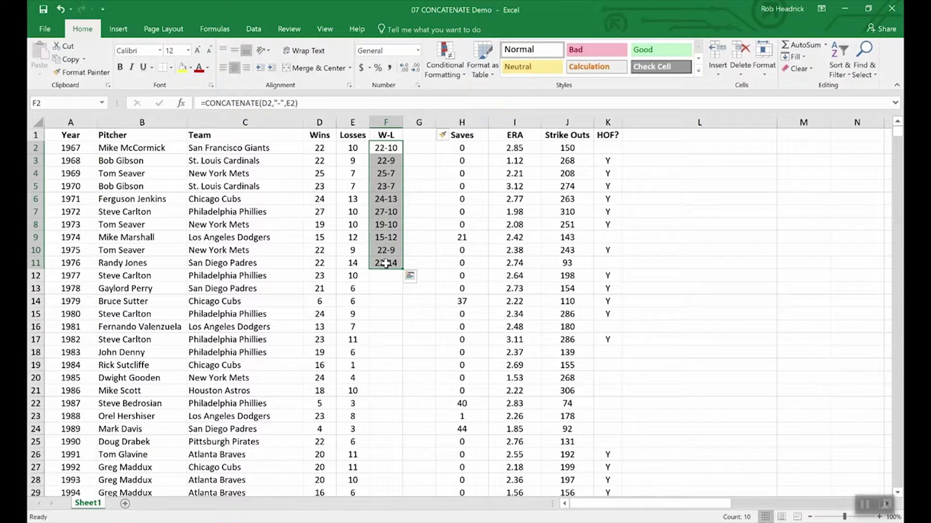
key("ctrl+c")
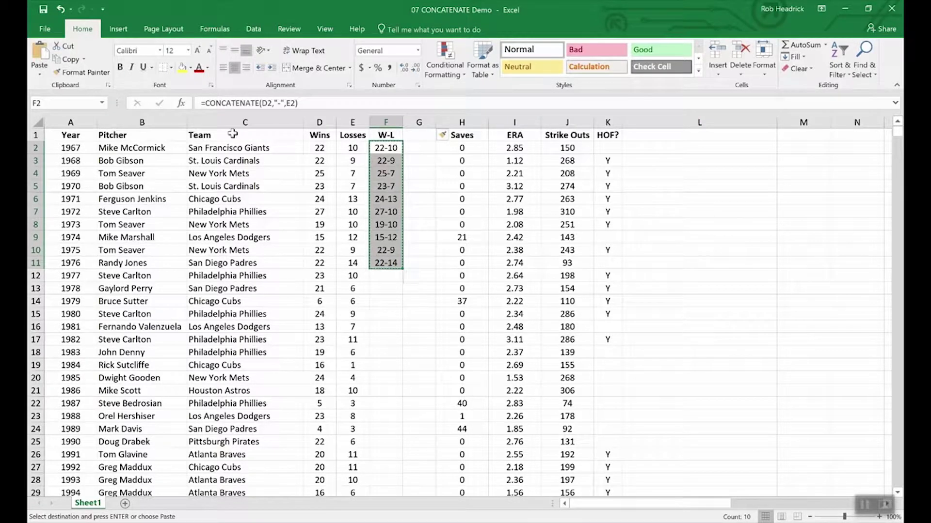
- Paste the copied W-L records into G2:G11 as values only
left_click(40, 75)
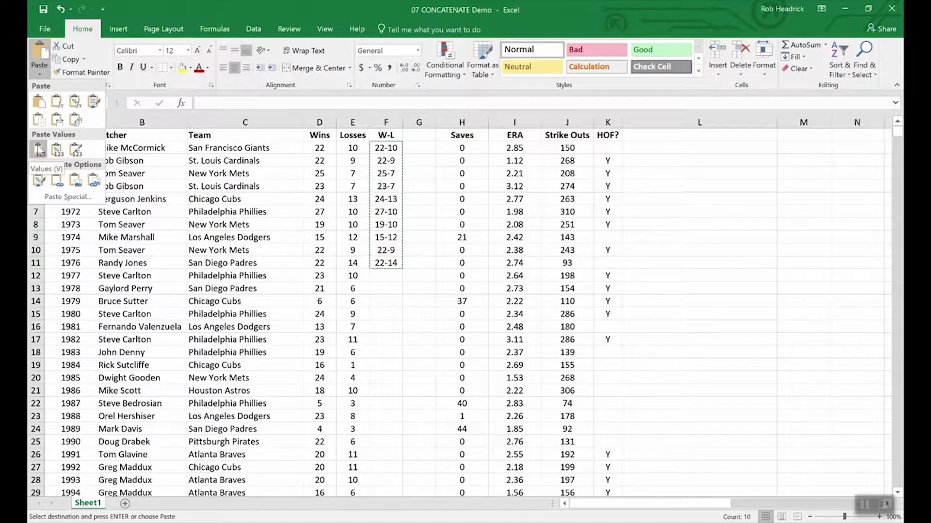
left_click(419, 142)
left_click_drag(419, 144, 423, 265)
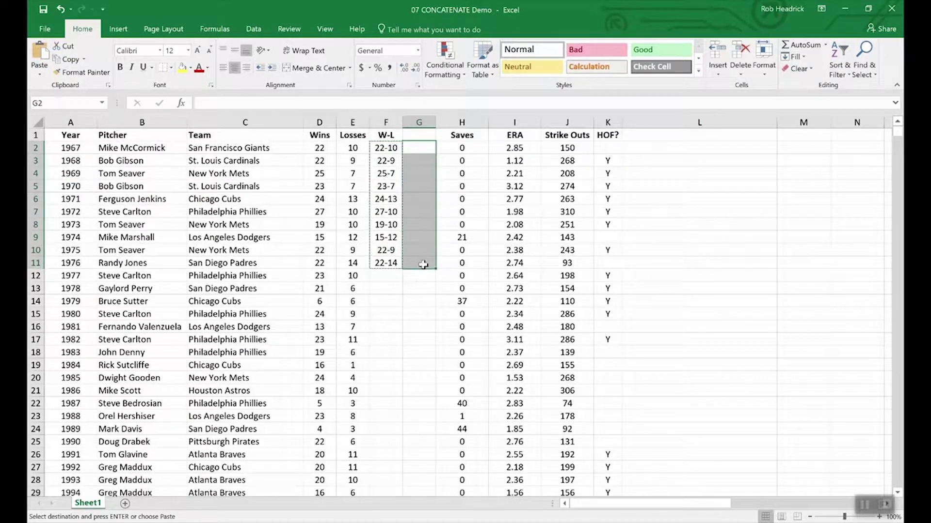
left_click(40, 74)
left_click(38, 149)
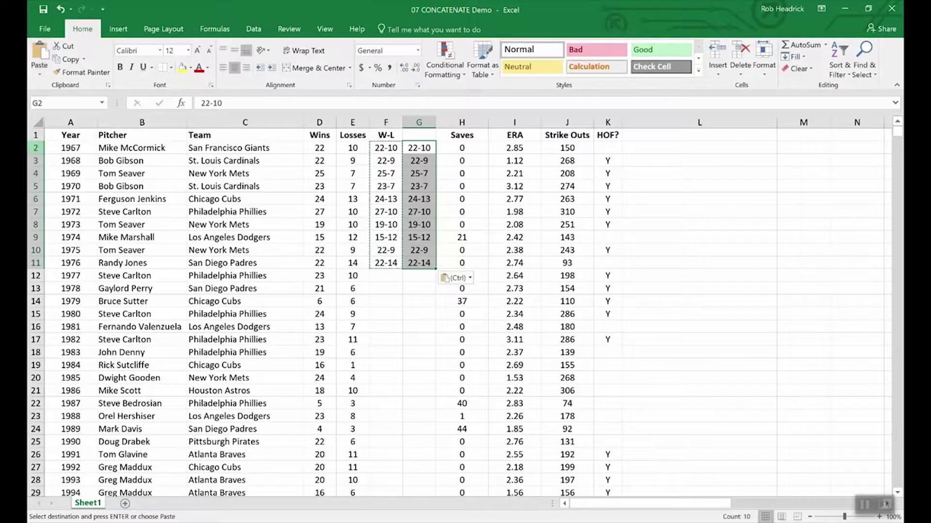
left_click(416, 291)
left_click(379, 182)
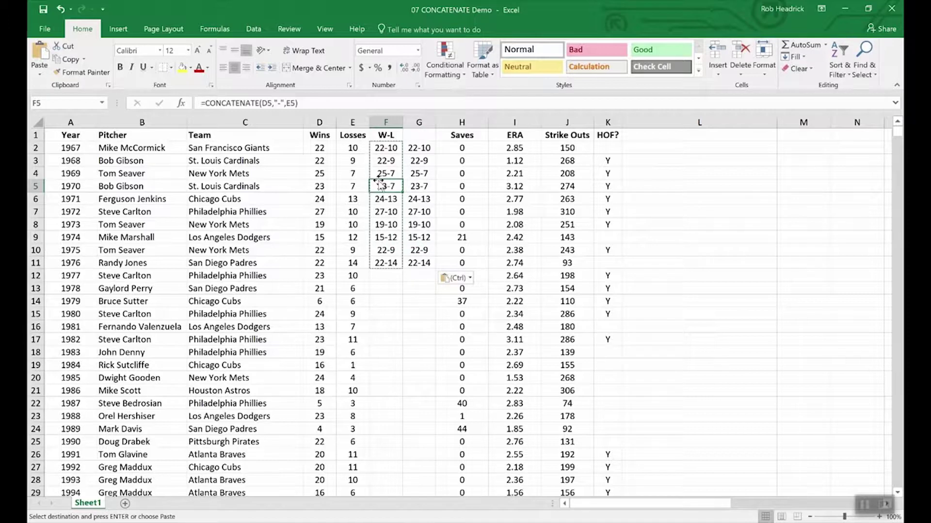
left_click(418, 186)
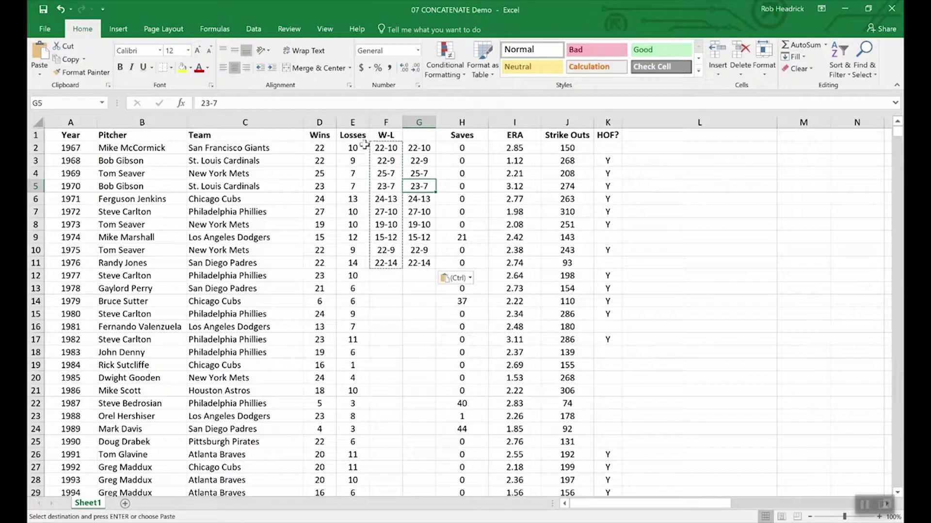
left_click(320, 301)
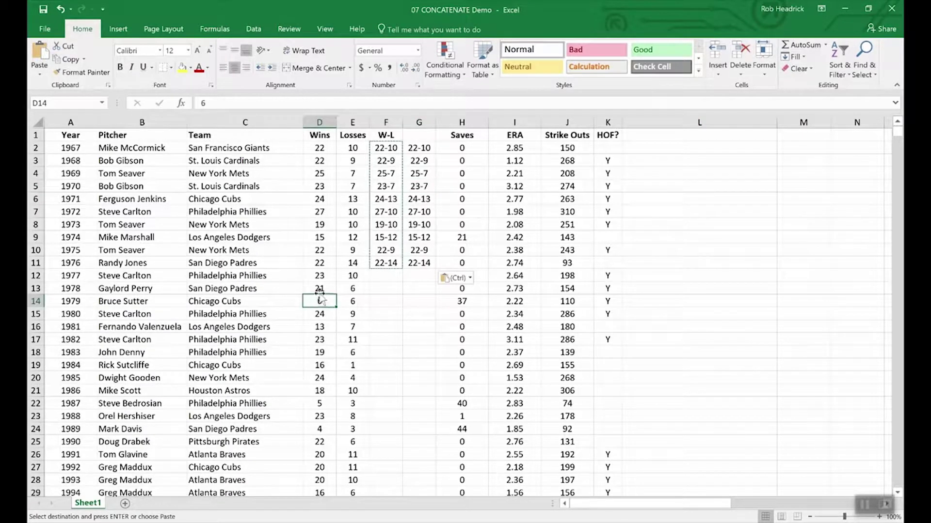
left_click(320, 288)
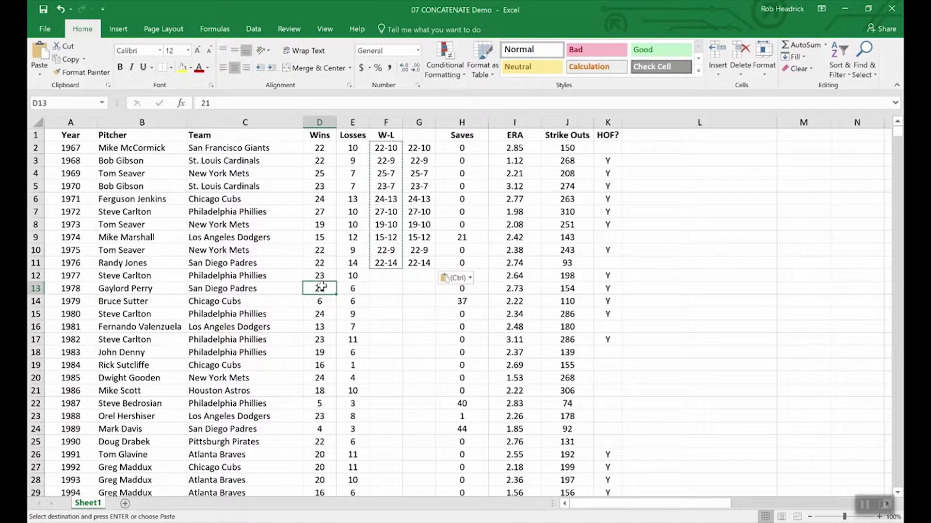
left_click(362, 289)
left_click(357, 275)
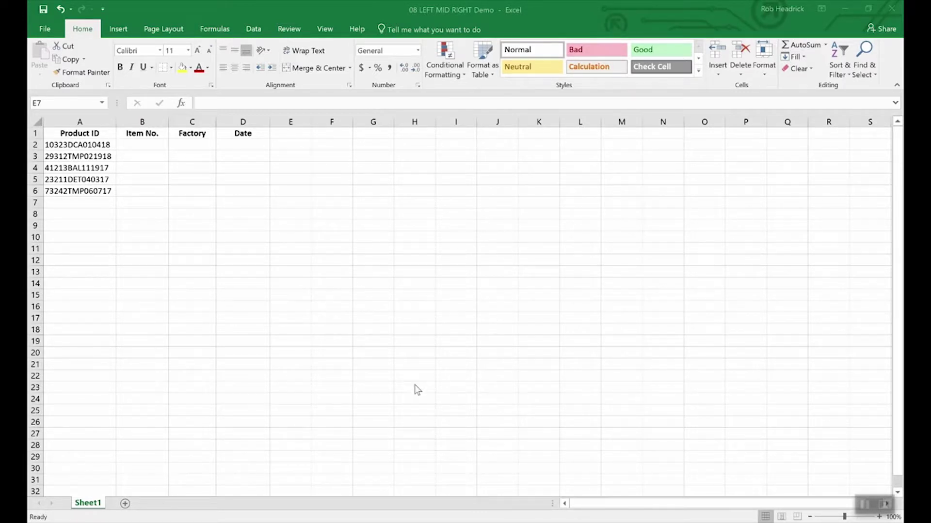
left_click(419, 372)
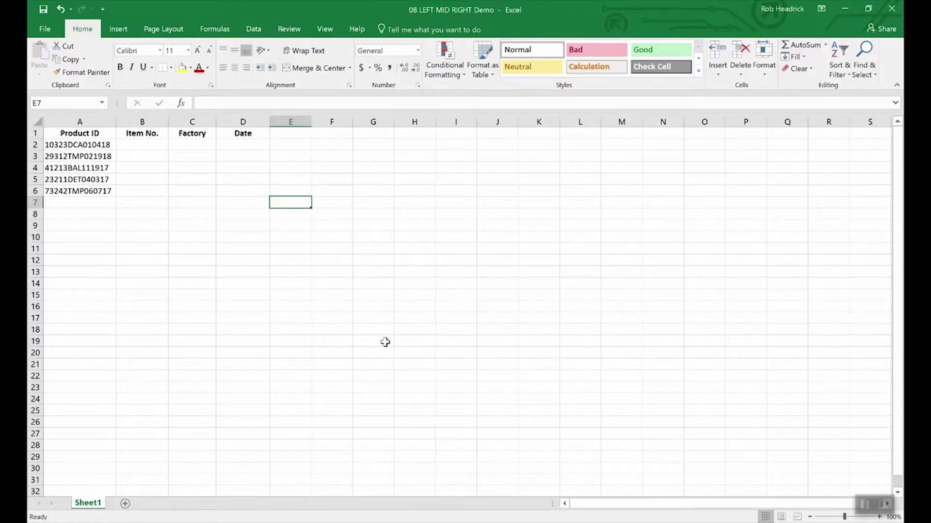
left_click(96, 145)
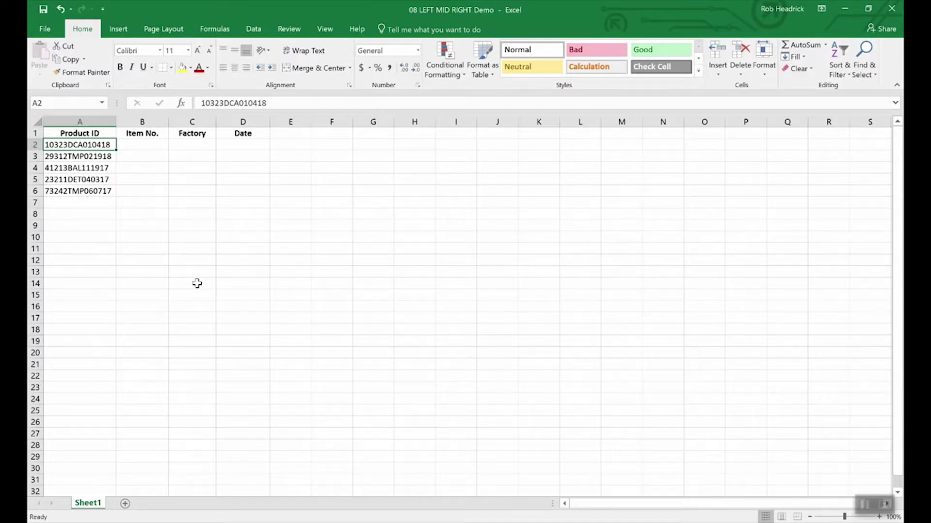
- Enter =RIGHT(A2,6) in D2 to extract the date 010418
left_click(246, 146)
type("=right(")
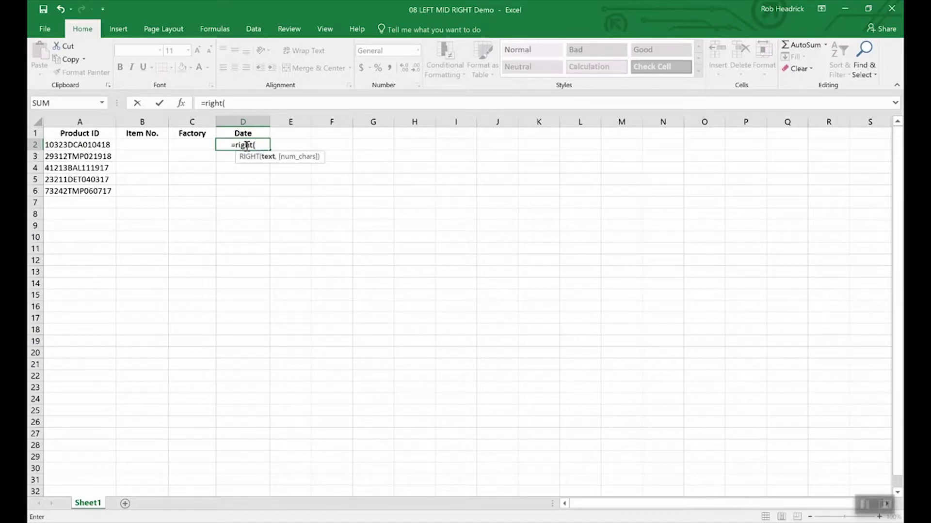
type("a2")
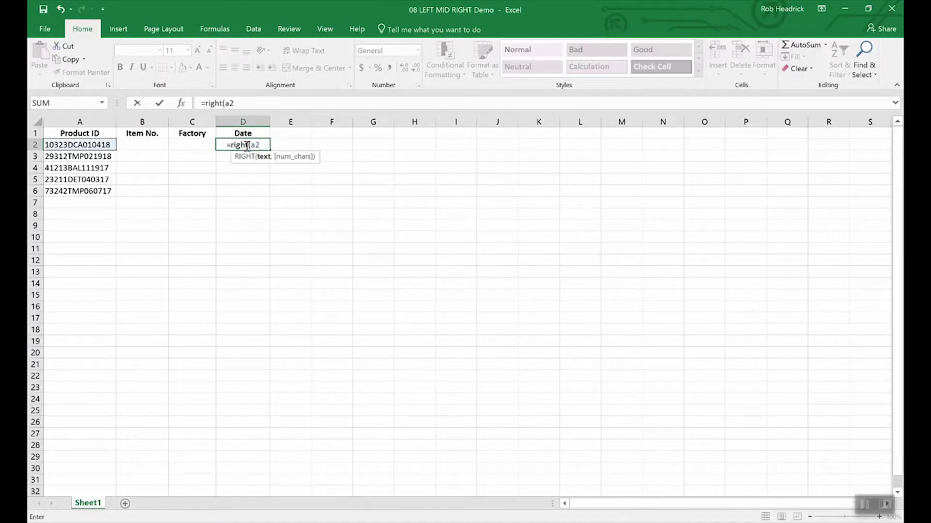
type(",")
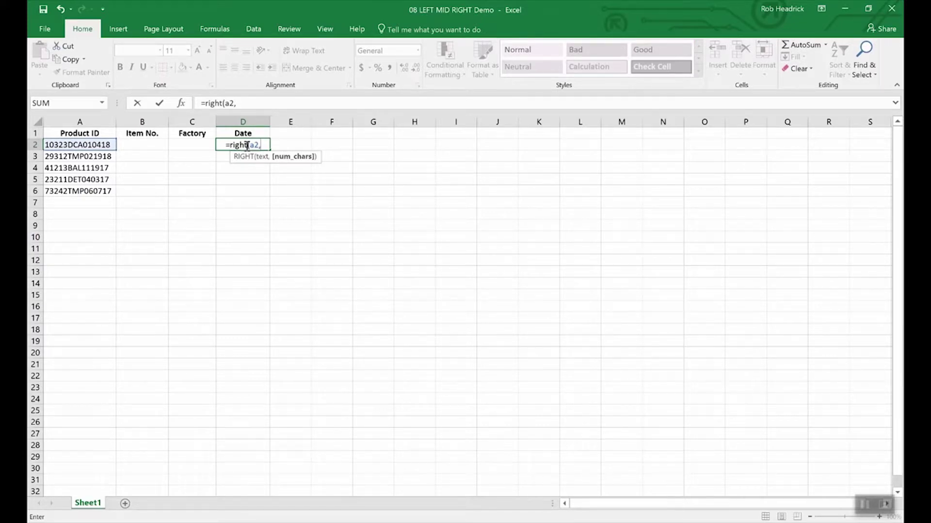
type("6")
key("Return")
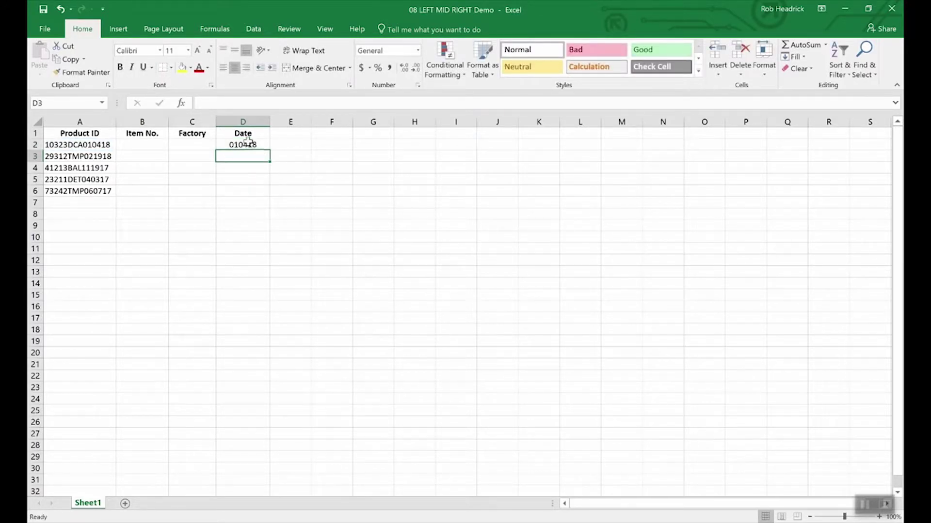
left_click(248, 146)
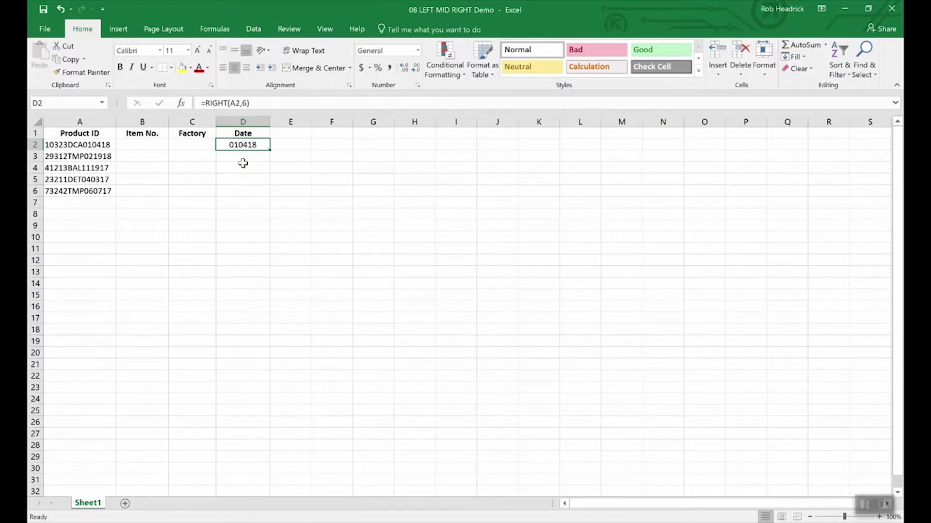
- Enter =LEFT(A2,5) in B2 to get item number 10323, then recheck the formula
left_click(146, 146)
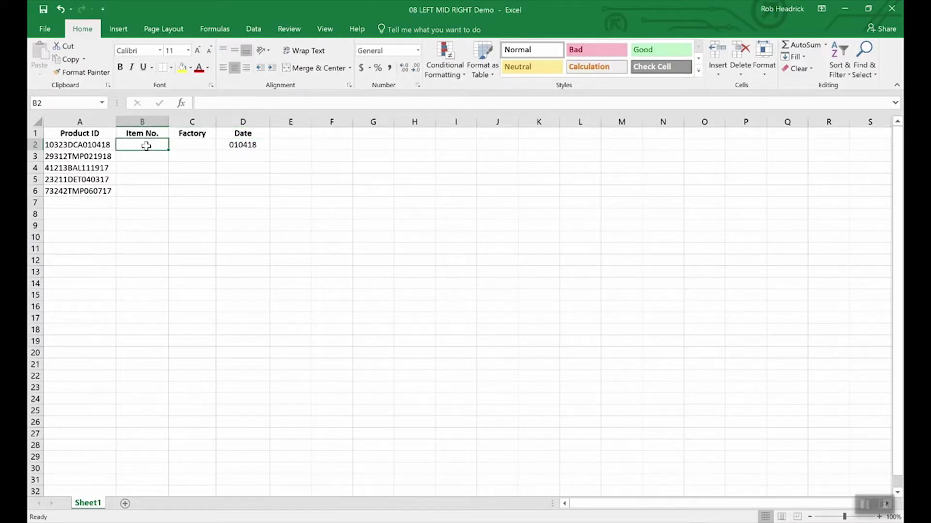
type("=")
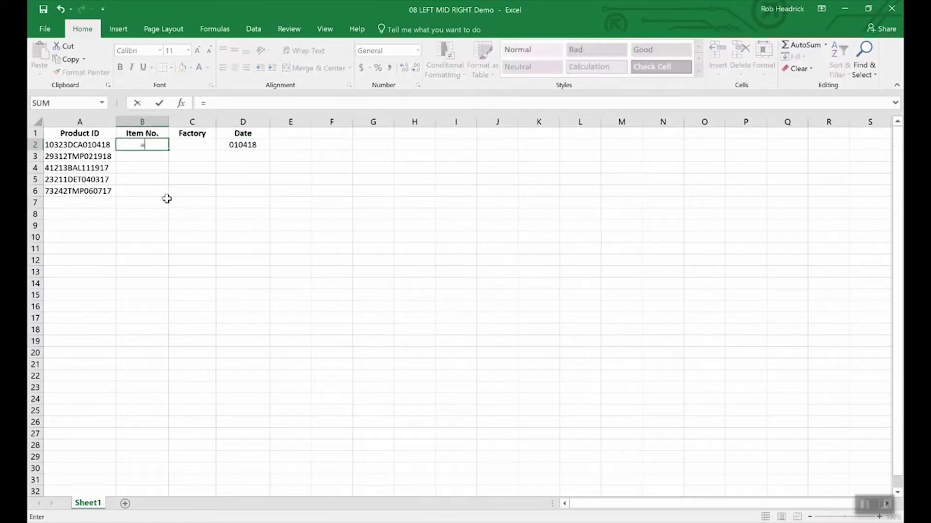
type("left(a")
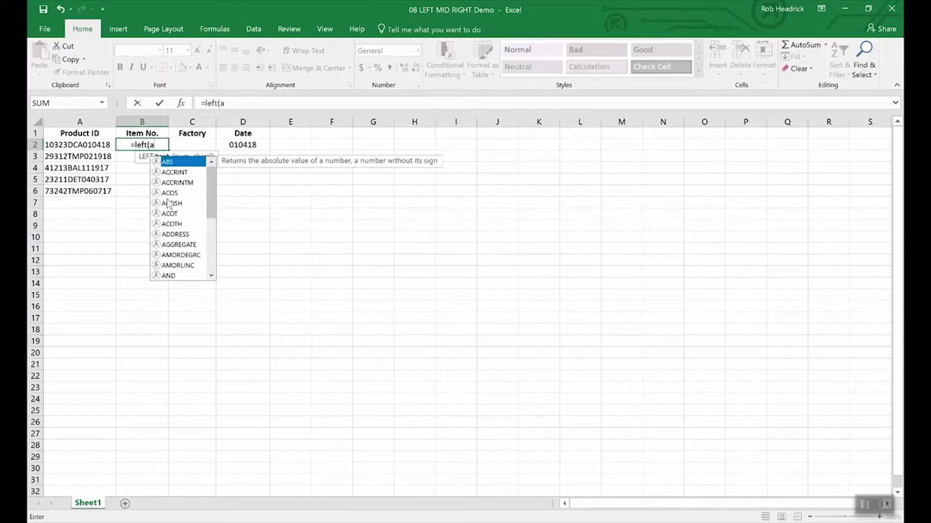
type("2,5")
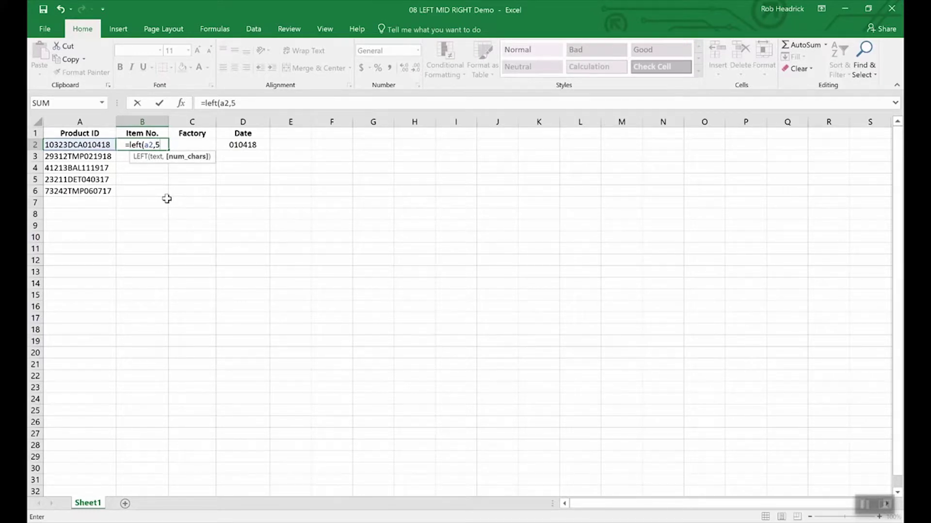
type(")")
key("Return")
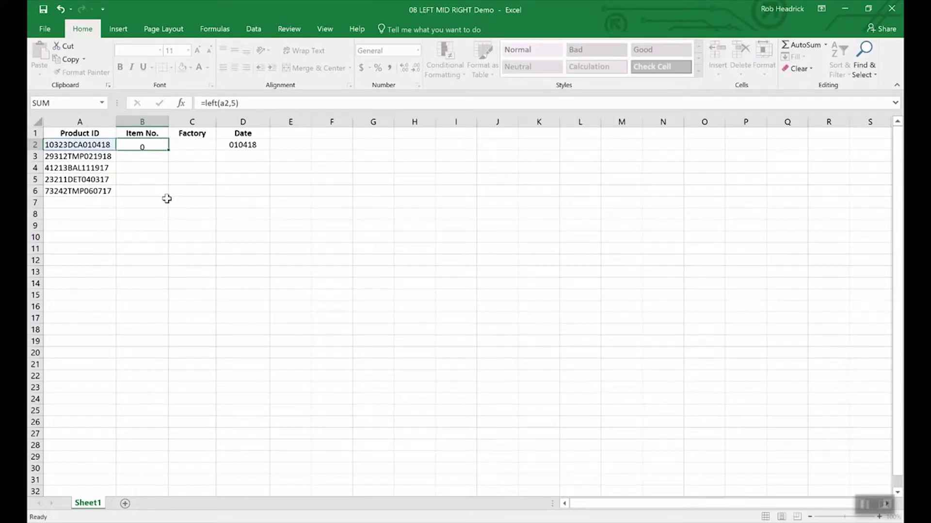
key("Up")
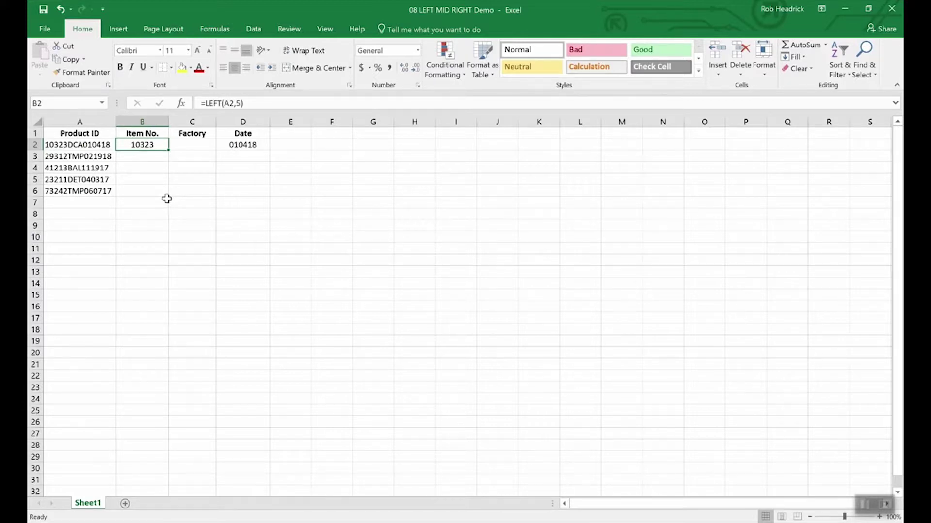
key("Right")
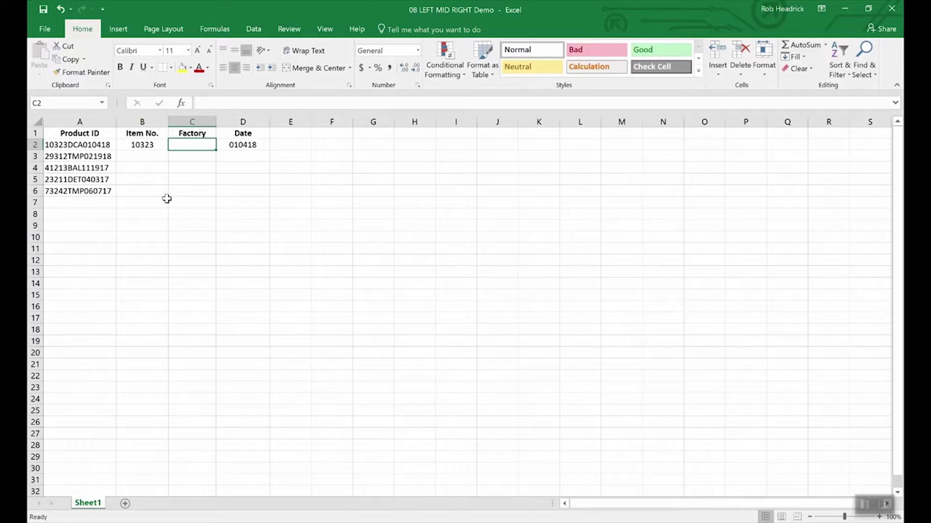
- Enter =MID(A2,6,3) in C2 to extract the factory code DCA
type("=")
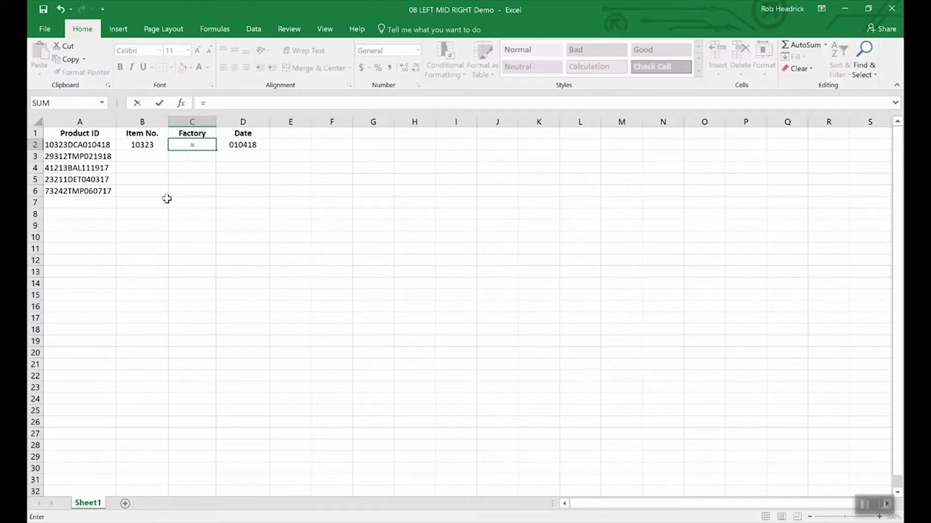
type("mid")
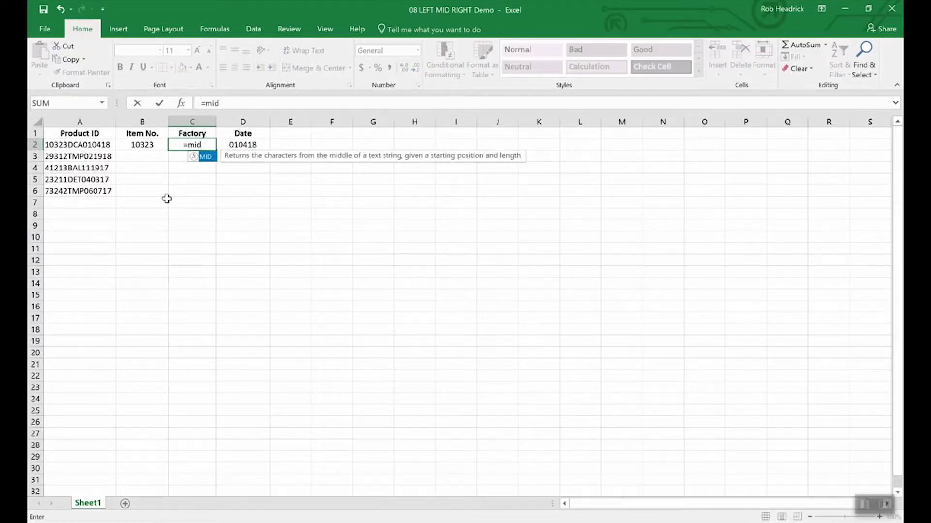
type("(a2")
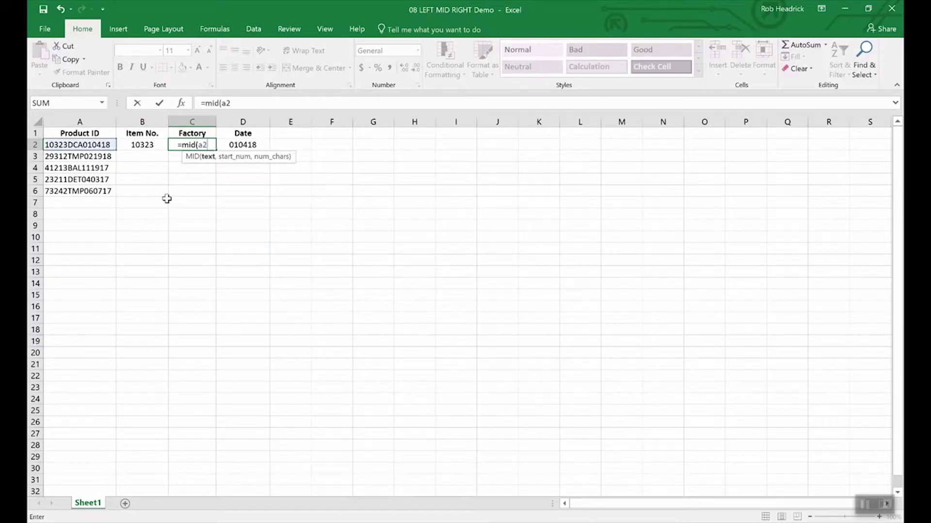
type(",")
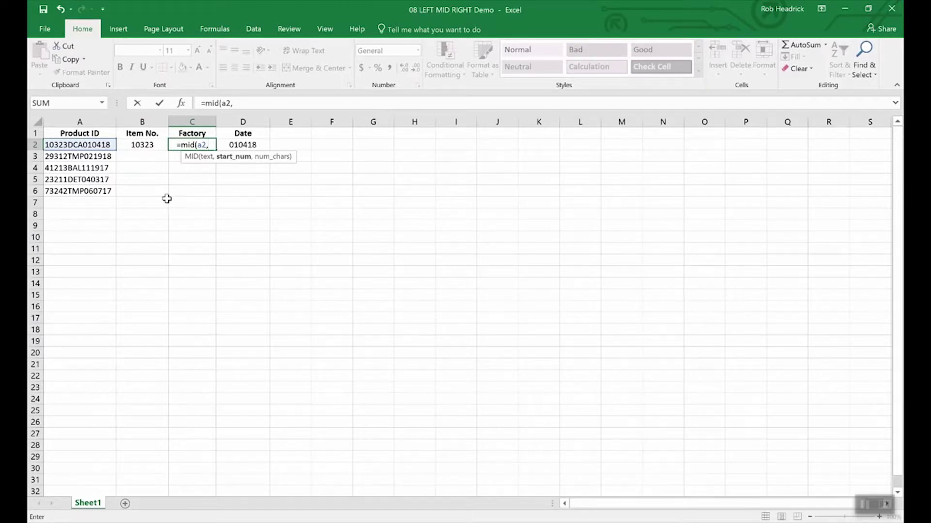
type("6")
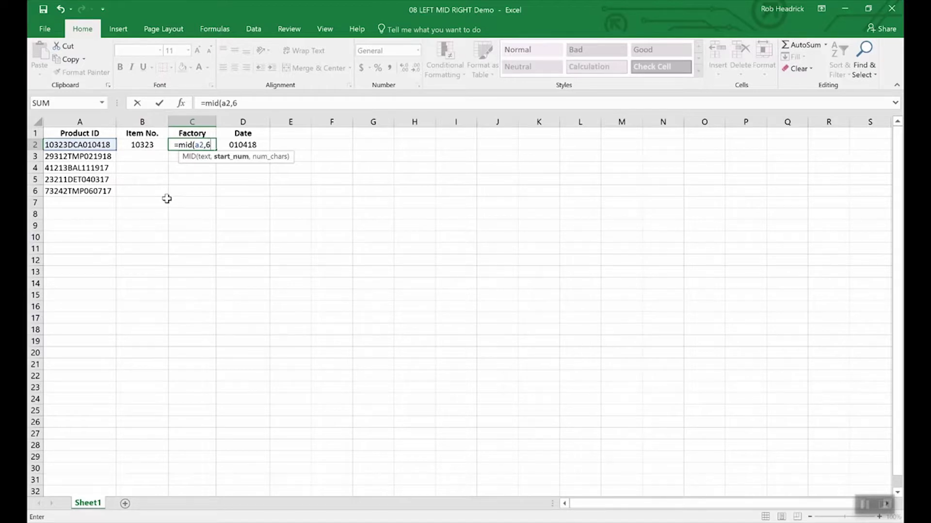
type(",")
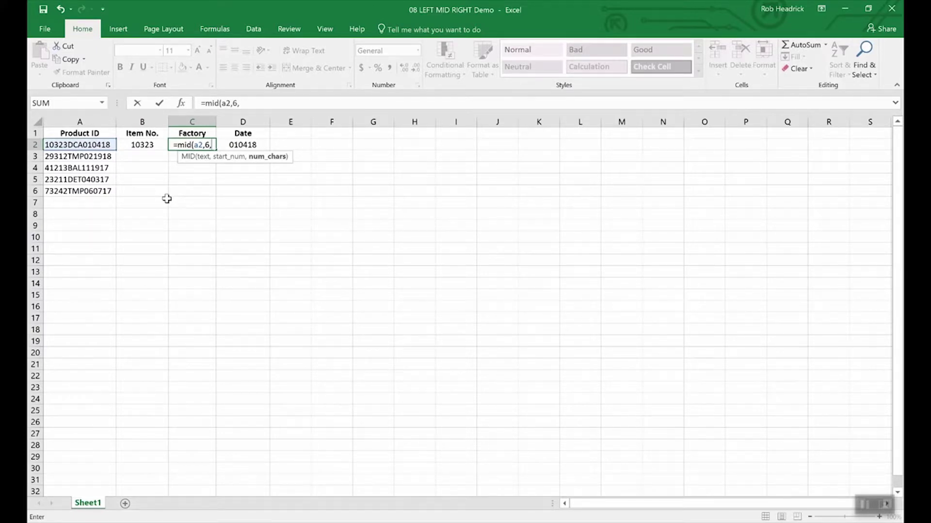
type("3")
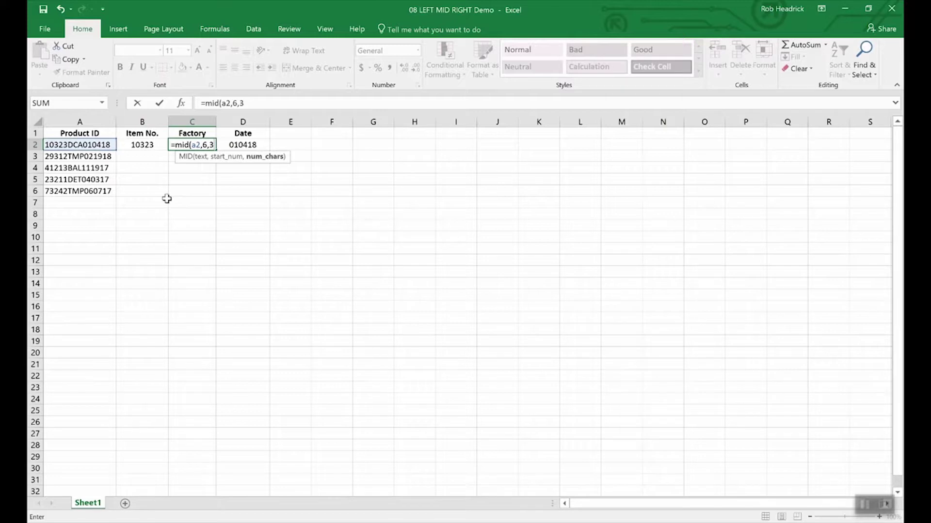
key("Return")
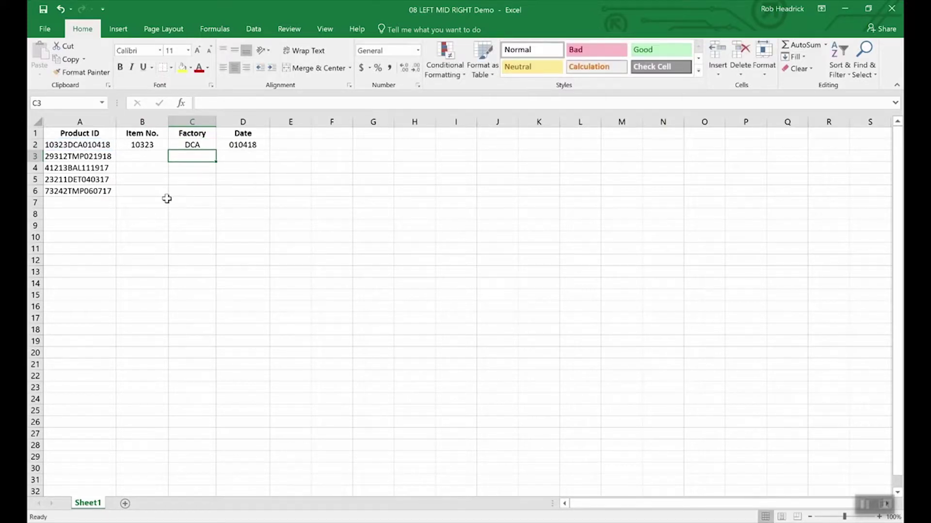
- Copy the MID formula from C2 down to C6, giving DCA, TMP, BAL, DET, TMP
left_click(193, 145)
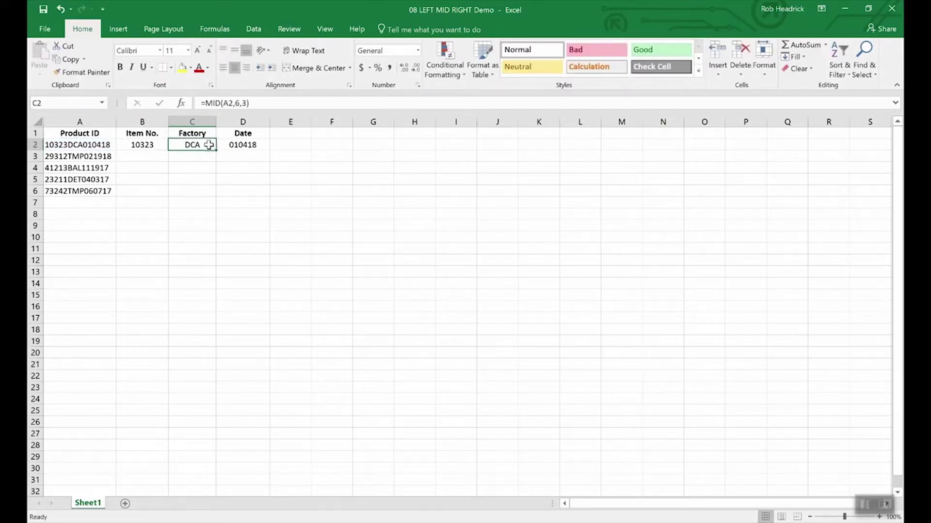
left_click_drag(215, 151, 212, 196)
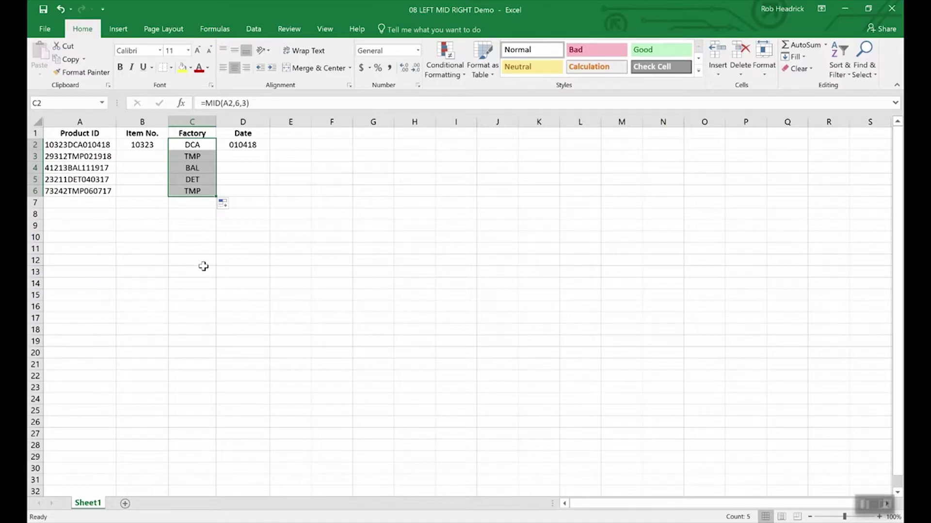
key("Left")
key("Left")
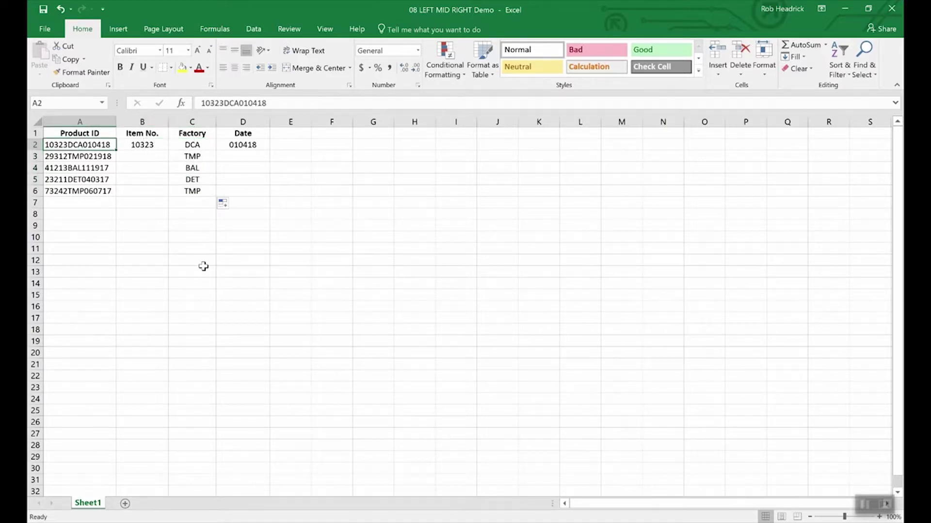
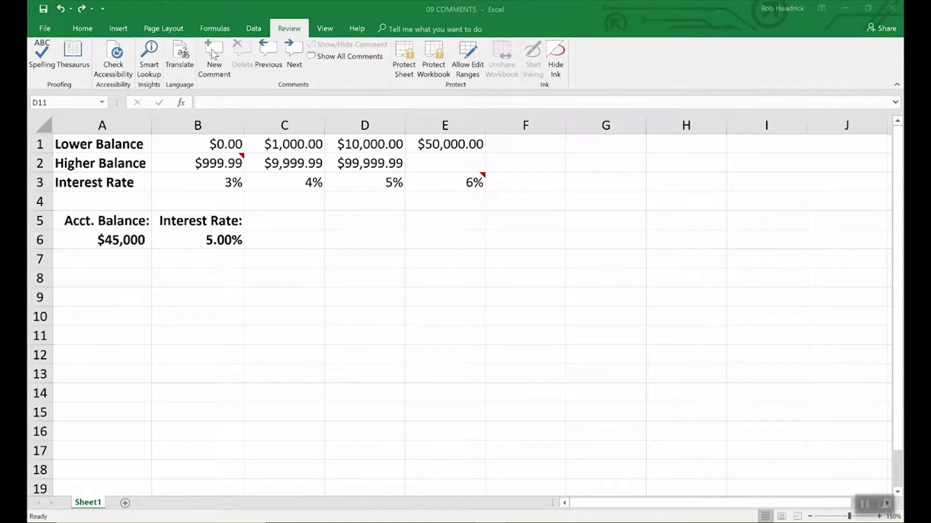
- Add a comment to interest-rate cell B6 reading 'Remember to double check rates above.'
left_click(227, 239)
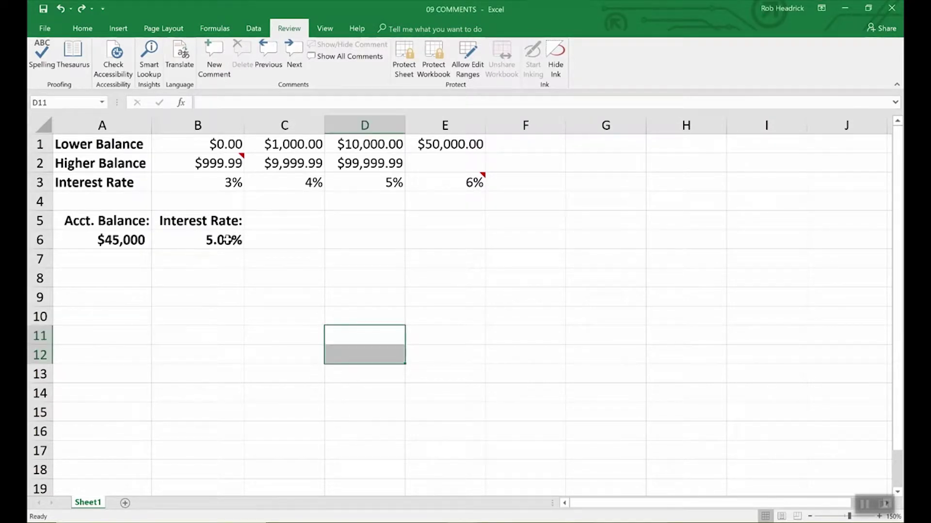
left_click(227, 240)
left_click(209, 61)
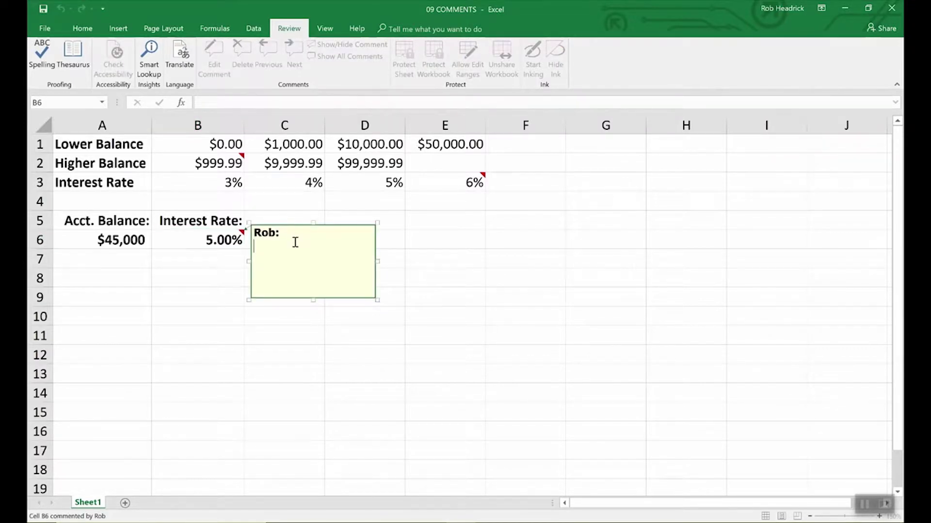
type("Remember to ")
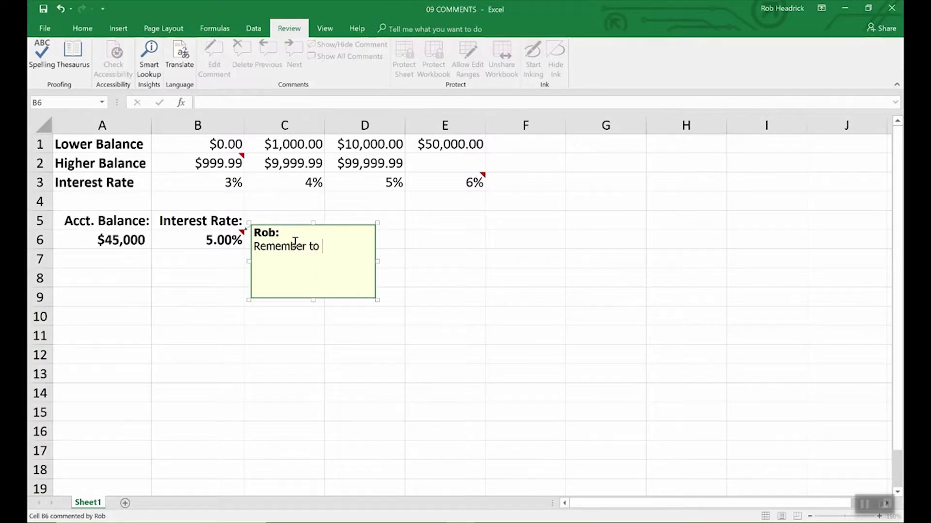
type("double check r")
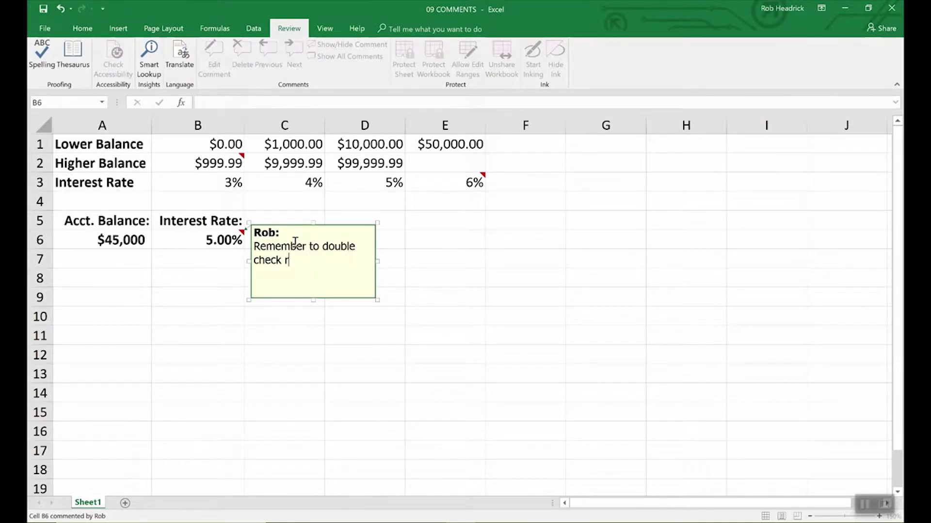
type("ates above.")
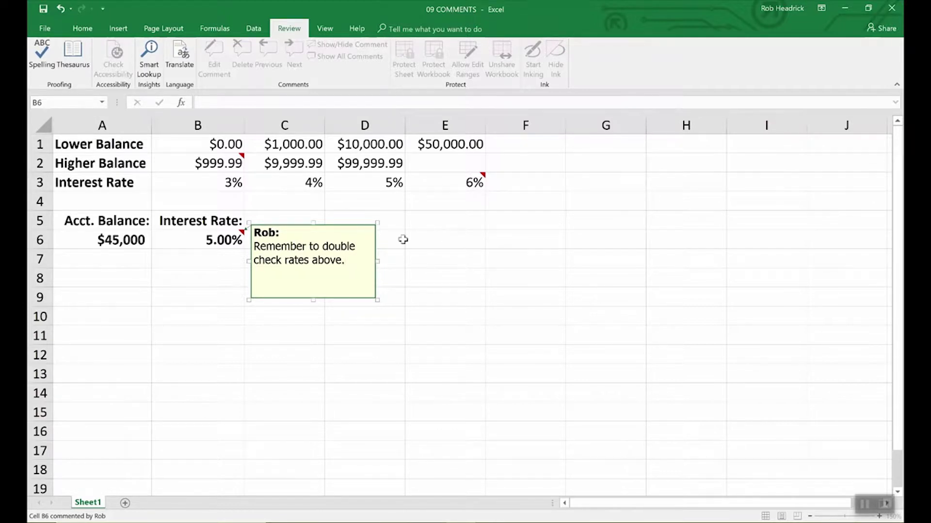
left_click(413, 240)
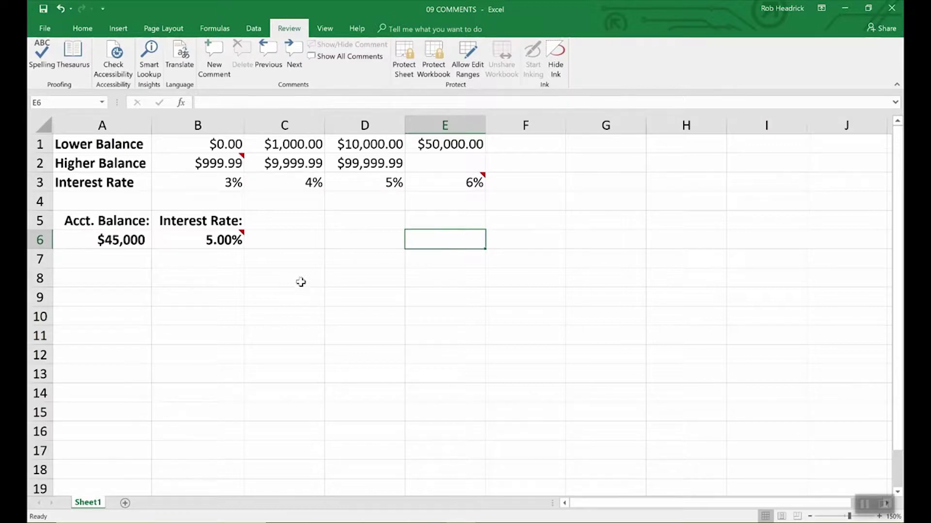
mouse_move(242, 235)
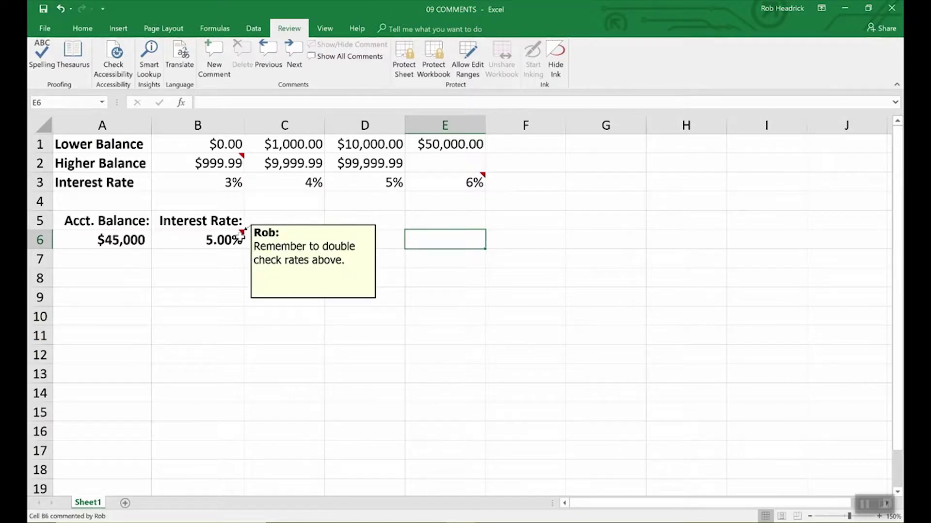
mouse_move(241, 156)
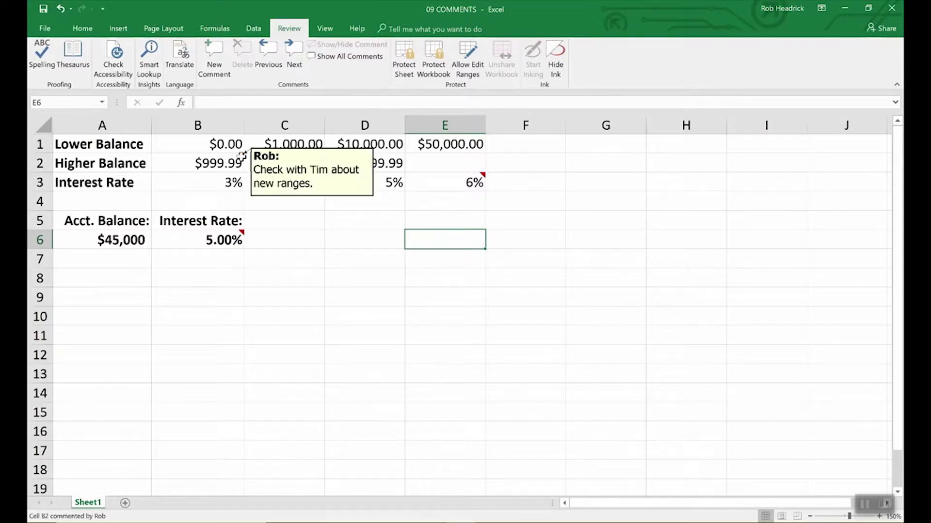
mouse_move(480, 180)
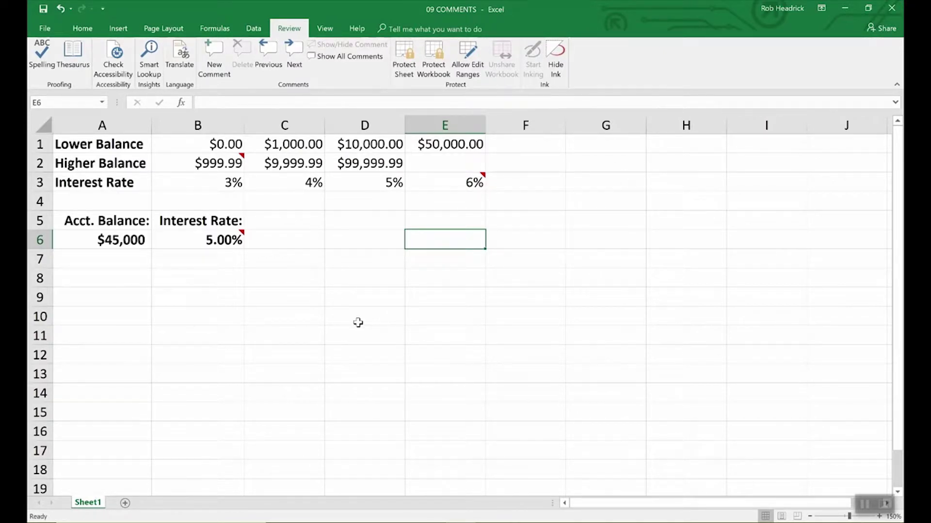
left_click(237, 239)
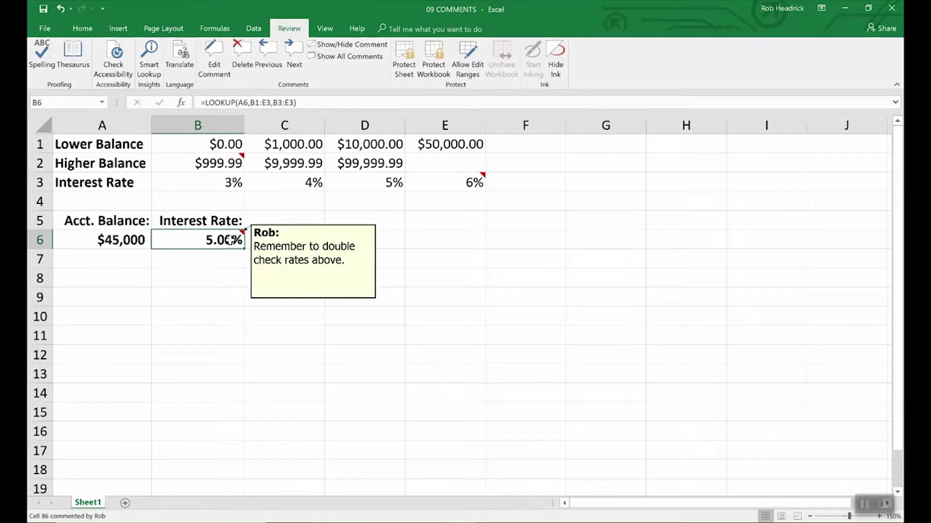
left_click(281, 254)
left_click(231, 239)
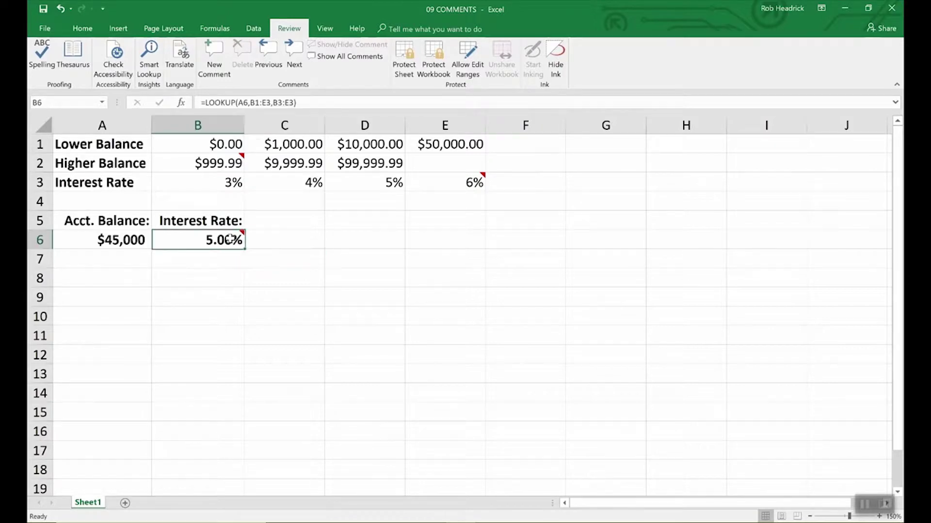
left_click(44, 30)
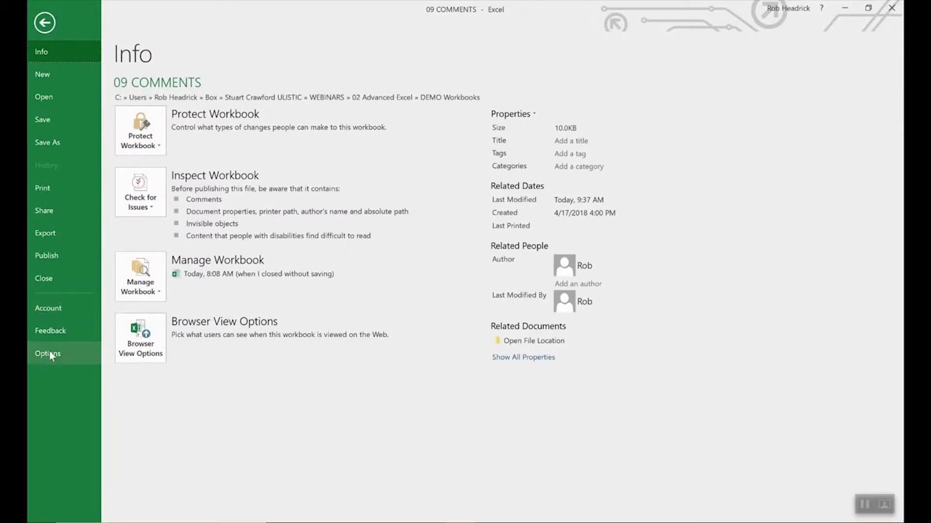
left_click(49, 354)
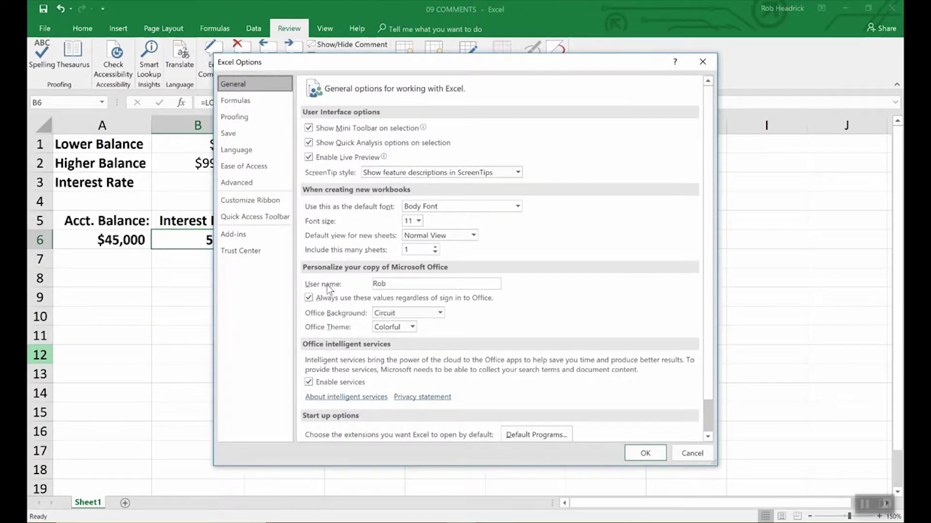
left_click(398, 286)
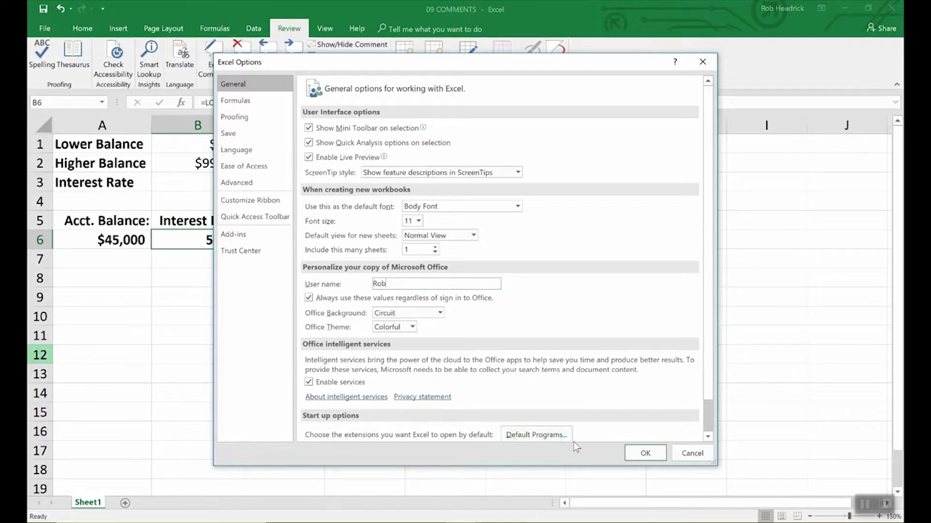
left_click(642, 453)
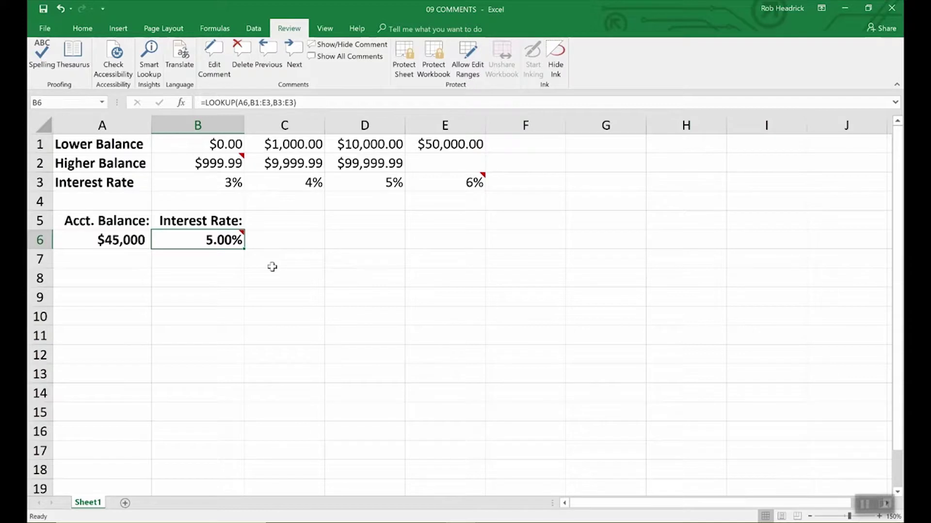
- Keep B6's comment permanently shown on the sheet
left_click(357, 44)
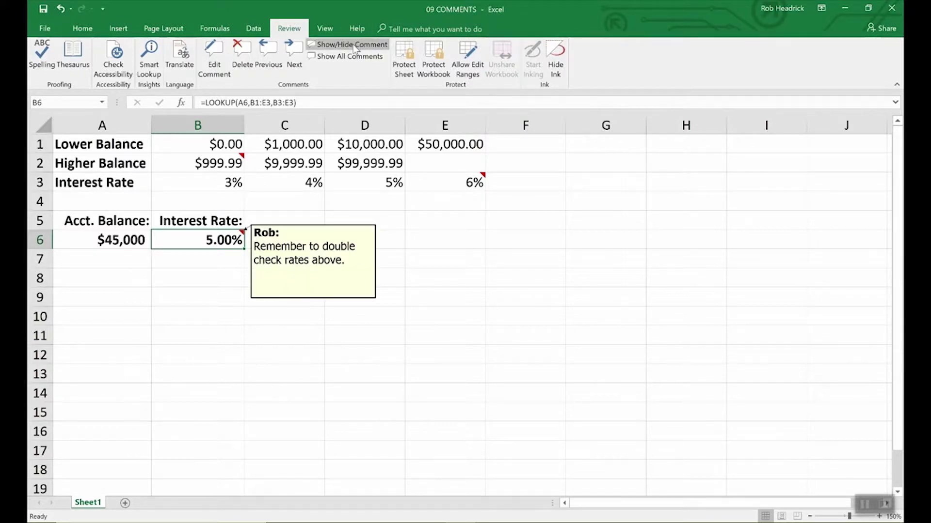
right_click(314, 260)
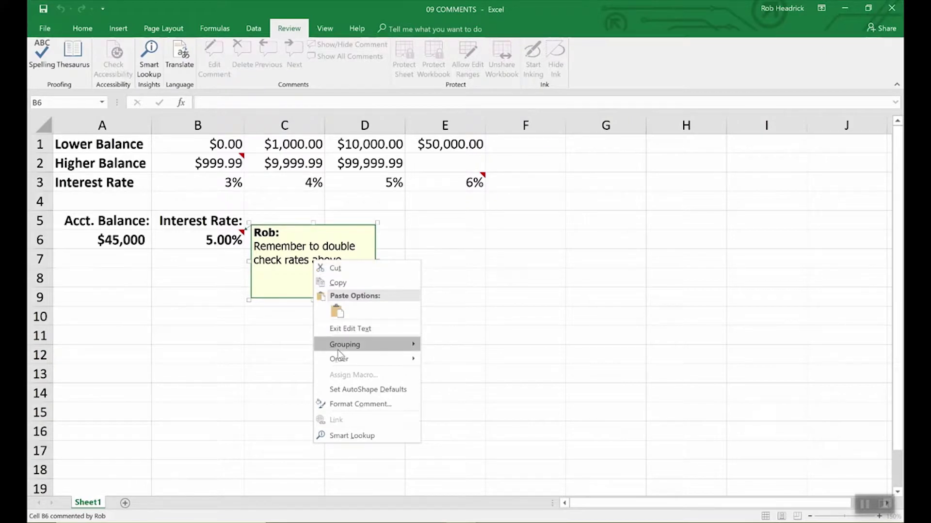
left_click(343, 406)
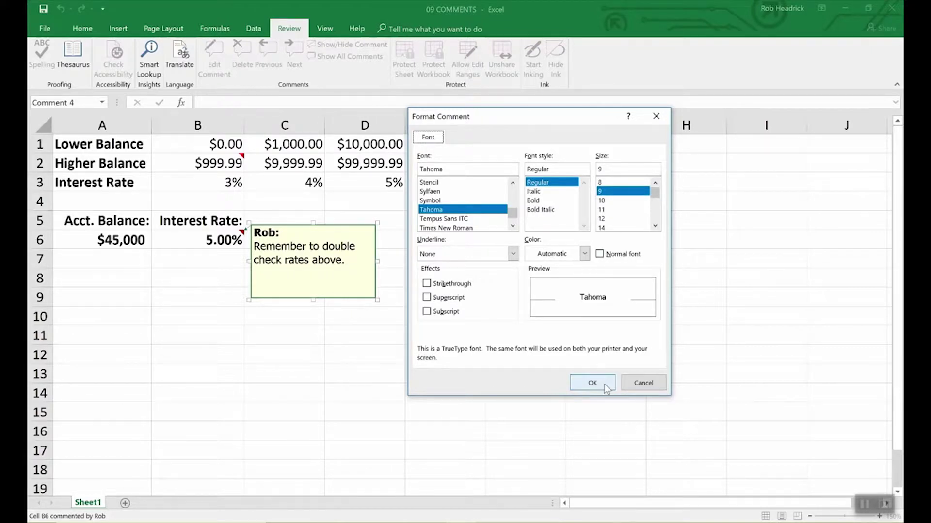
left_click(640, 384)
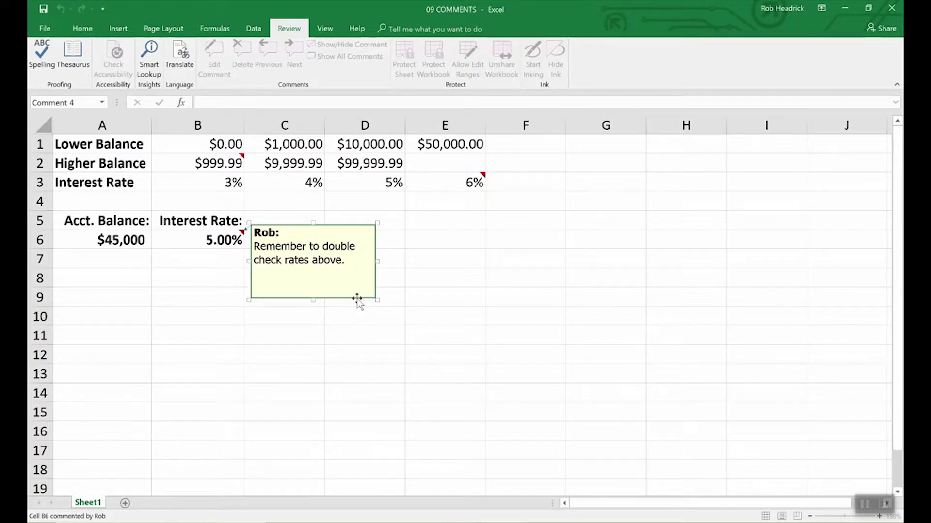
- Change the B6 comment box fill from yellow to light turquoise
right_click(358, 299)
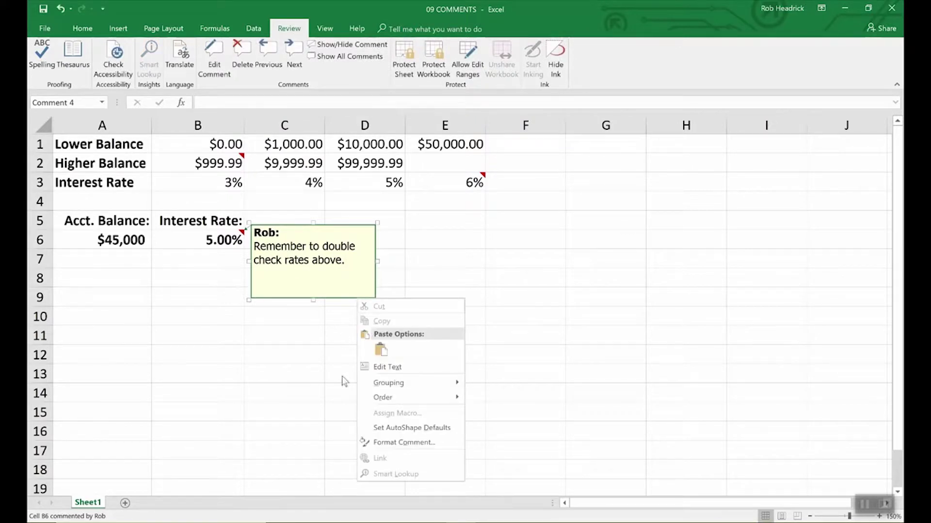
left_click(388, 441)
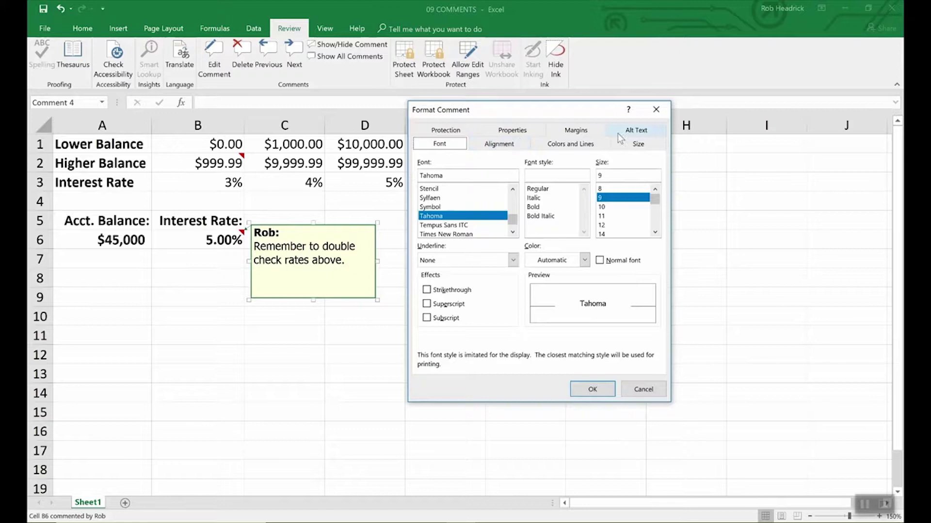
left_click(571, 144)
left_click(549, 179)
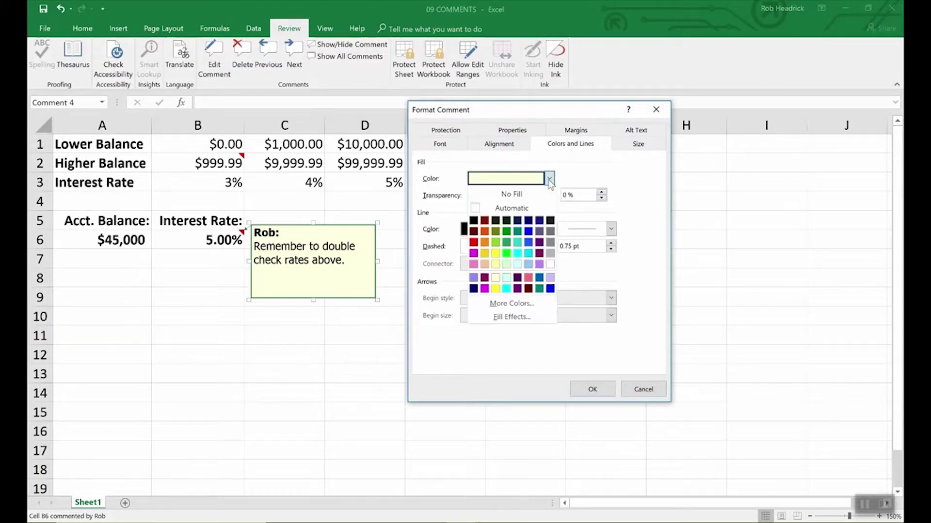
left_click(517, 264)
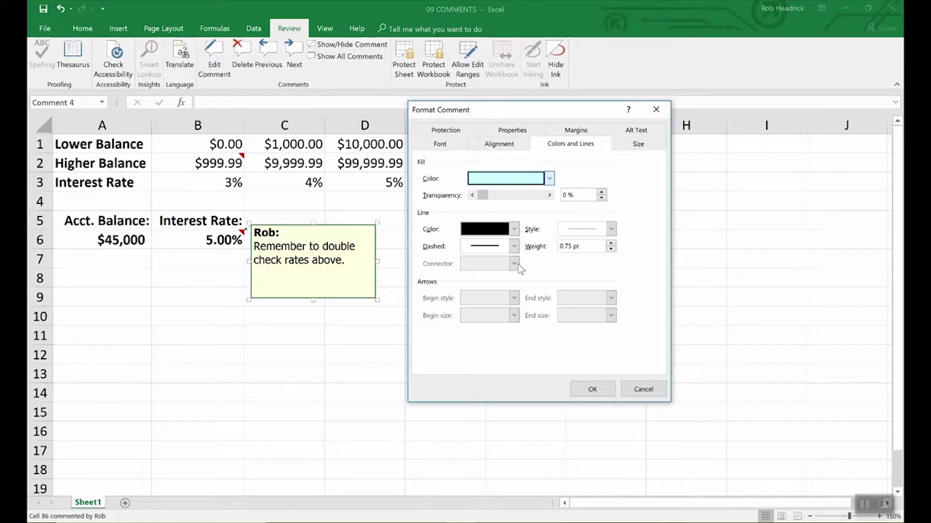
left_click(606, 389)
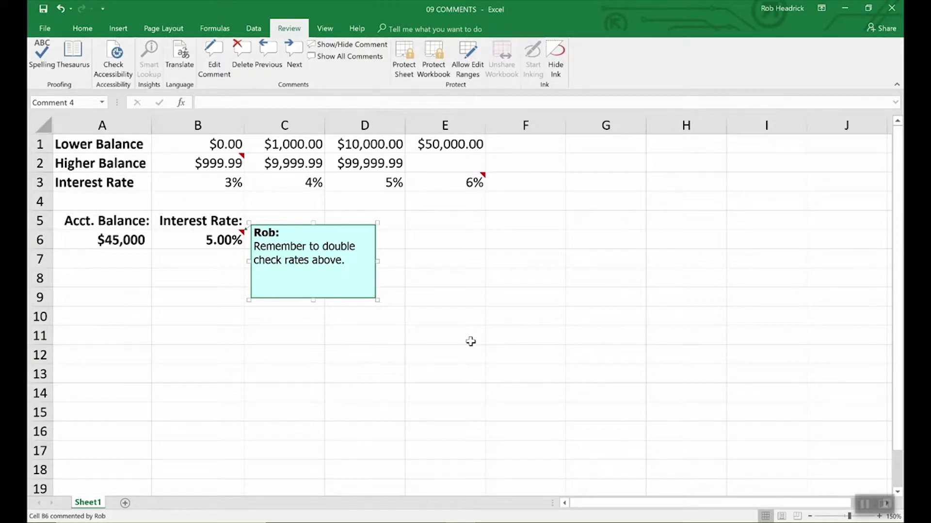
- Check the B2 and E3 comments, then show all comments on the sheet
left_click(470, 342)
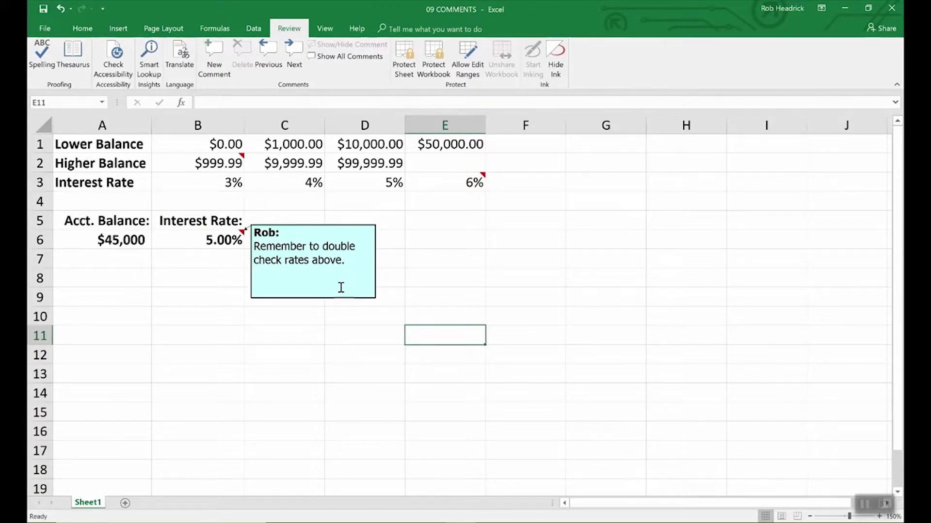
left_click(237, 160)
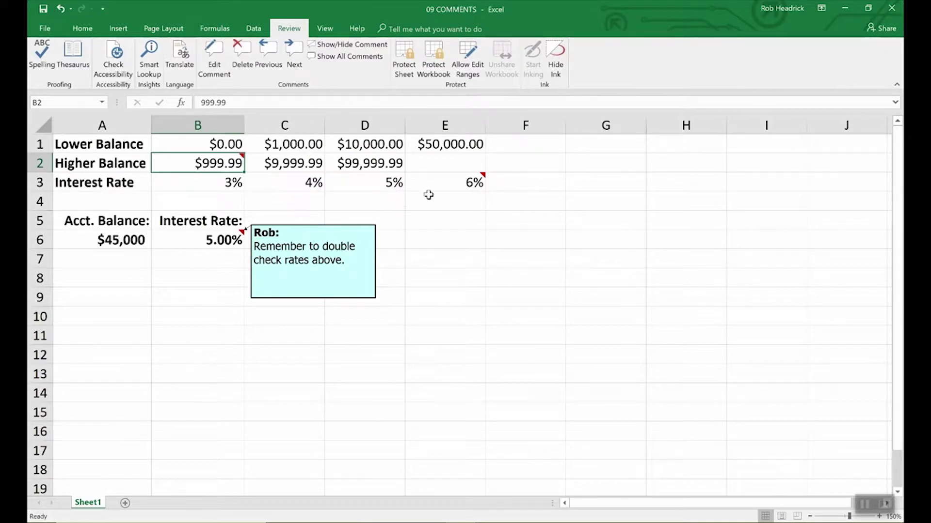
left_click(472, 184)
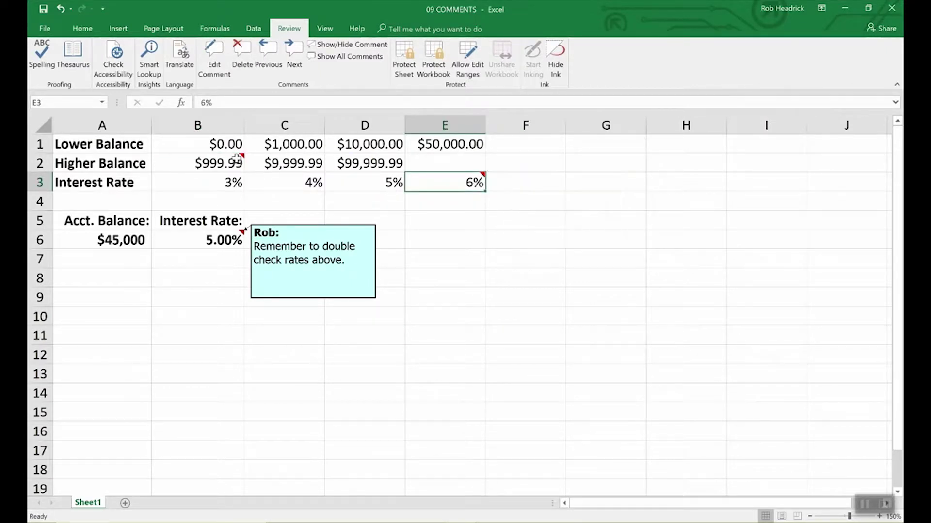
mouse_move(444, 187)
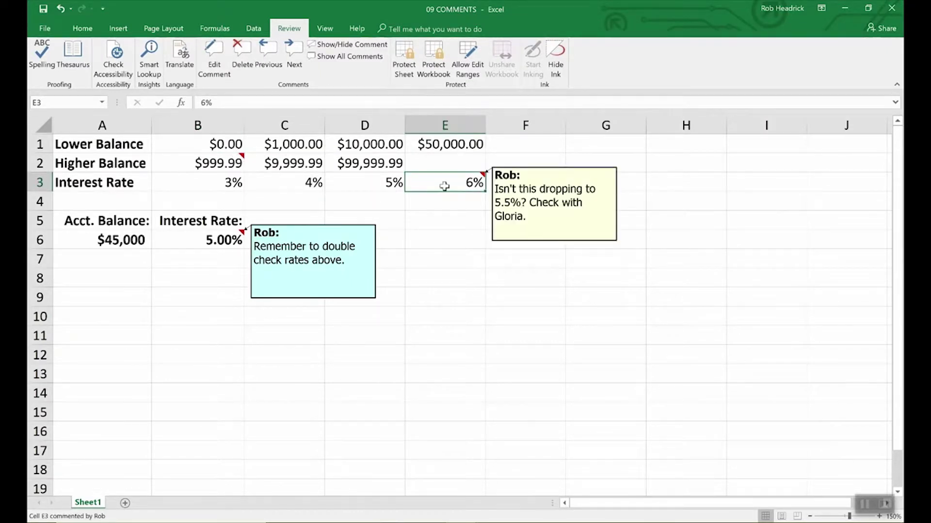
left_click(218, 164)
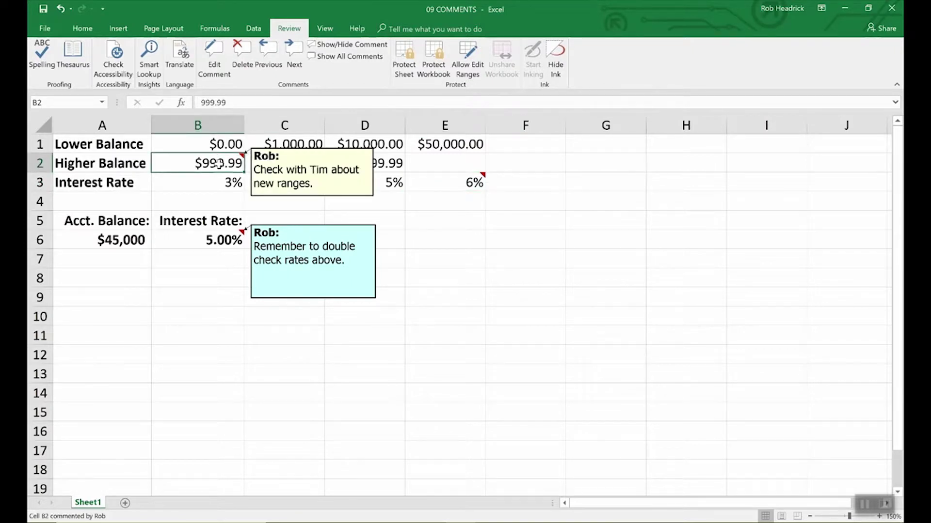
left_click(359, 57)
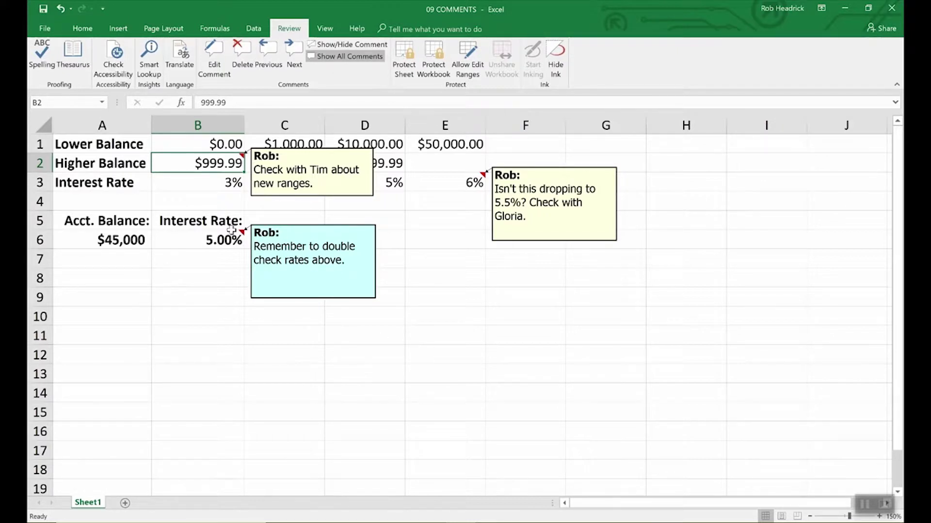
- Delete the B6 rates comment, hide the B2 comment, and shrink the E3 comment box
left_click(217, 241)
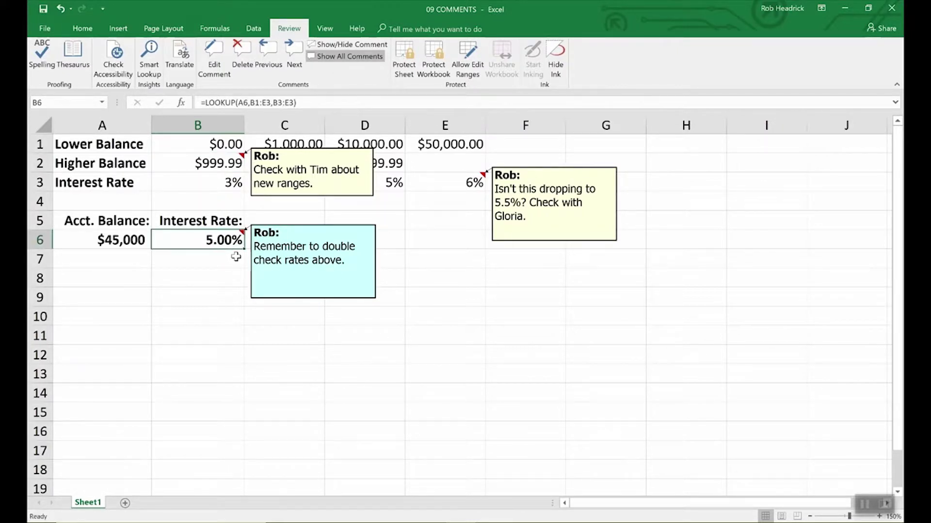
left_click(242, 51)
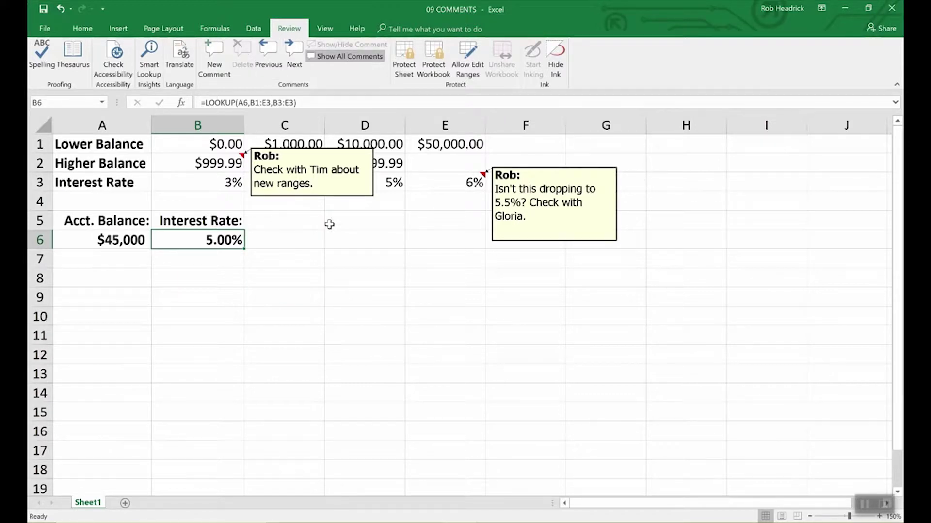
left_click(340, 197)
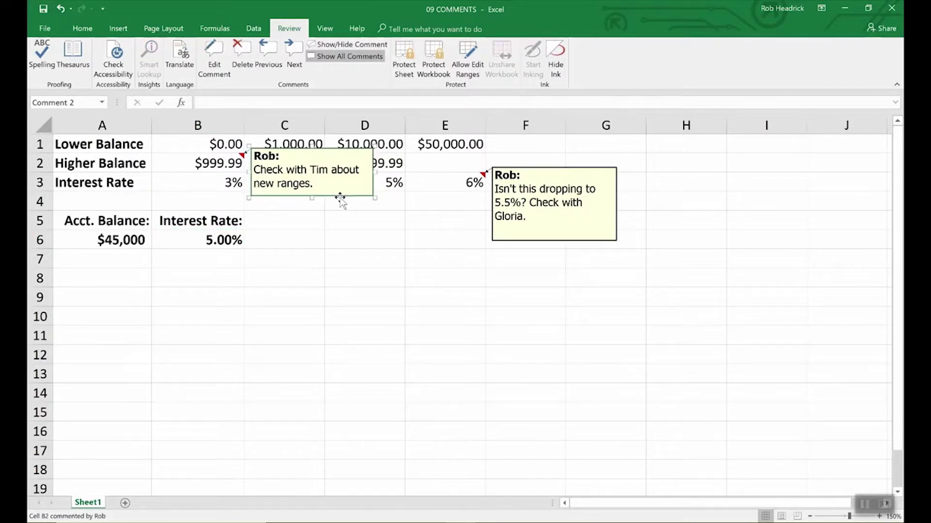
key("Escape")
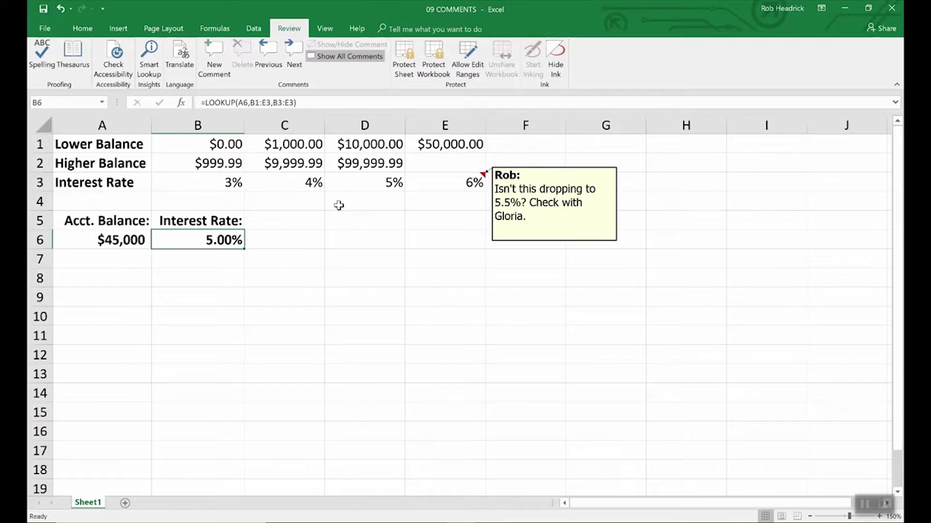
left_click(544, 243)
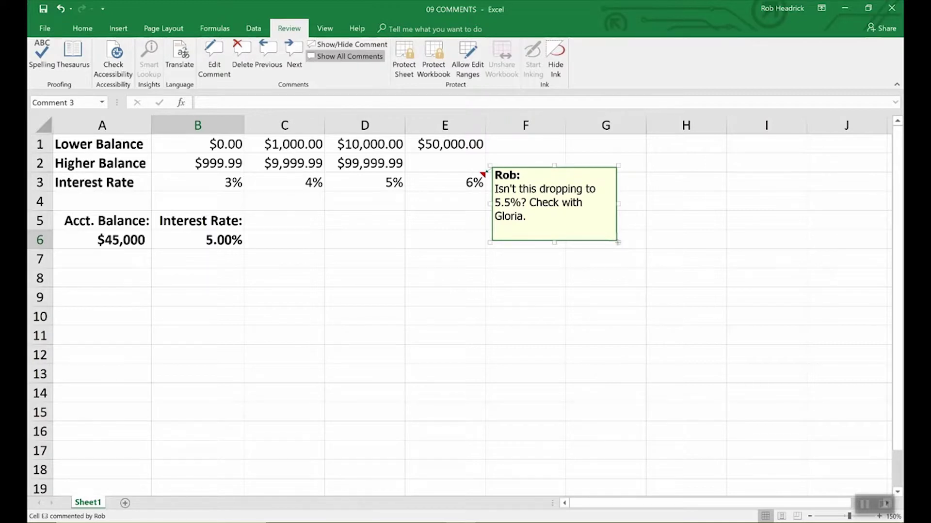
left_click_drag(618, 241, 717, 364)
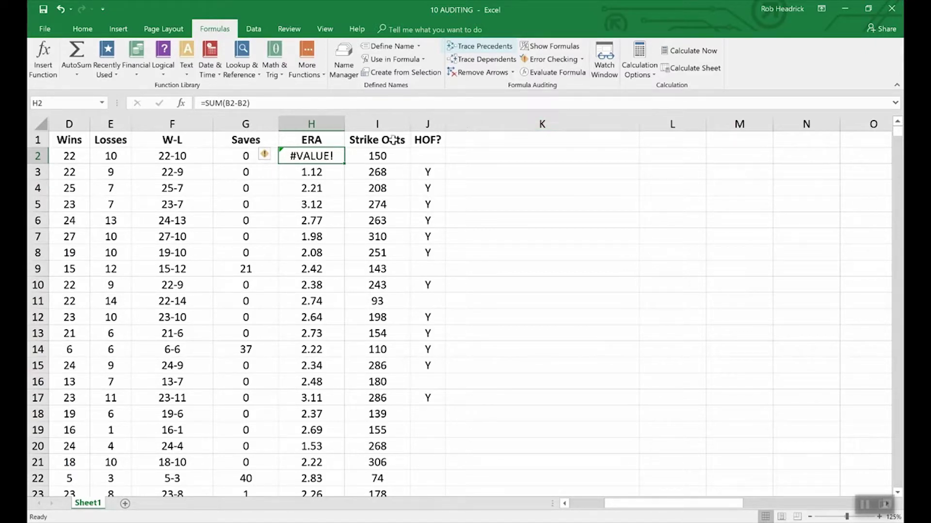
- Trace precedents of W-L cell F2 back to Wins D2 and Losses E2
left_click(183, 156)
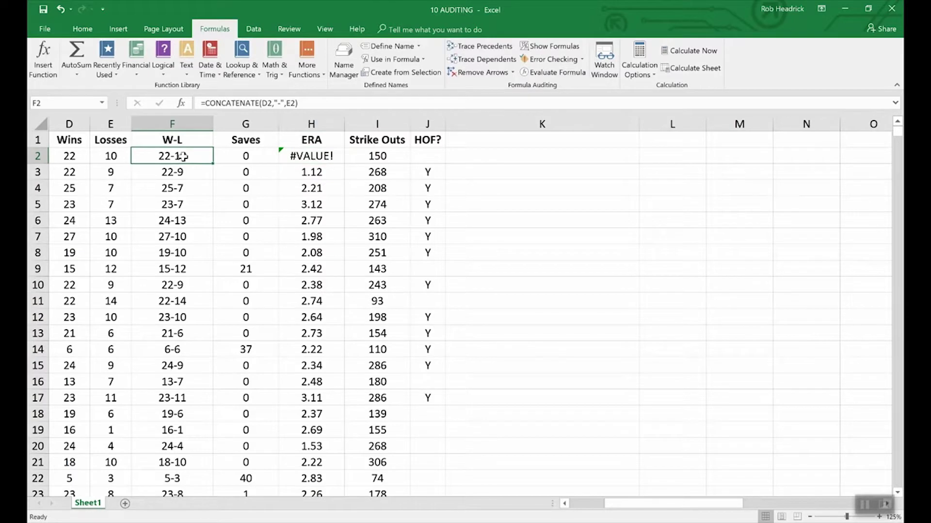
left_click(474, 48)
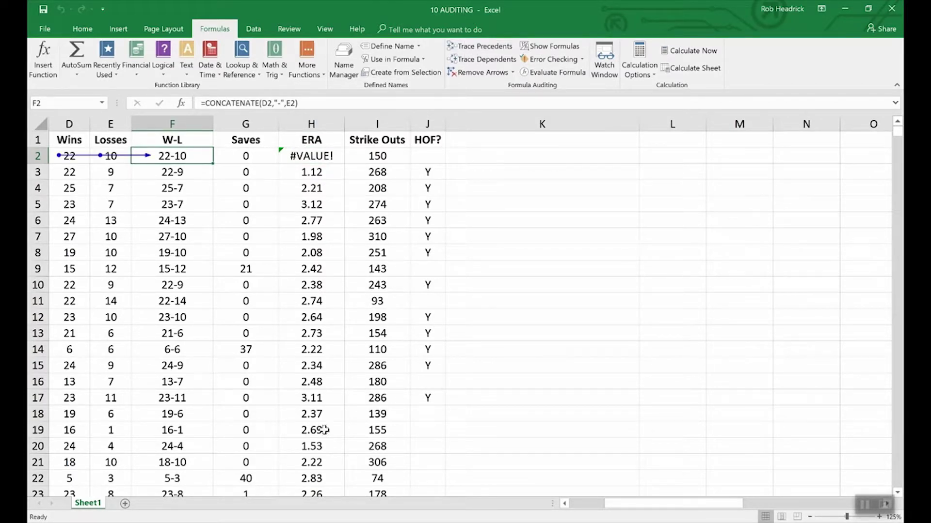
left_click_drag(647, 504, 613, 506)
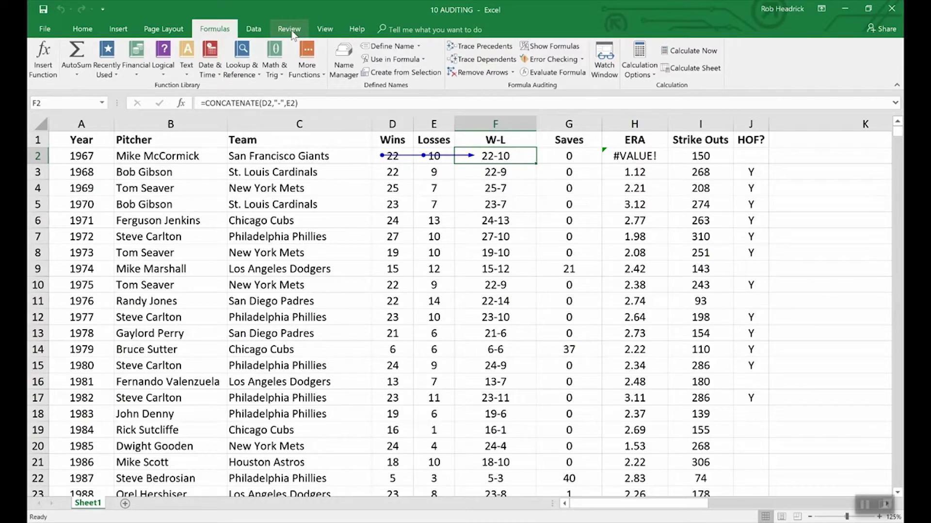
left_click(324, 29)
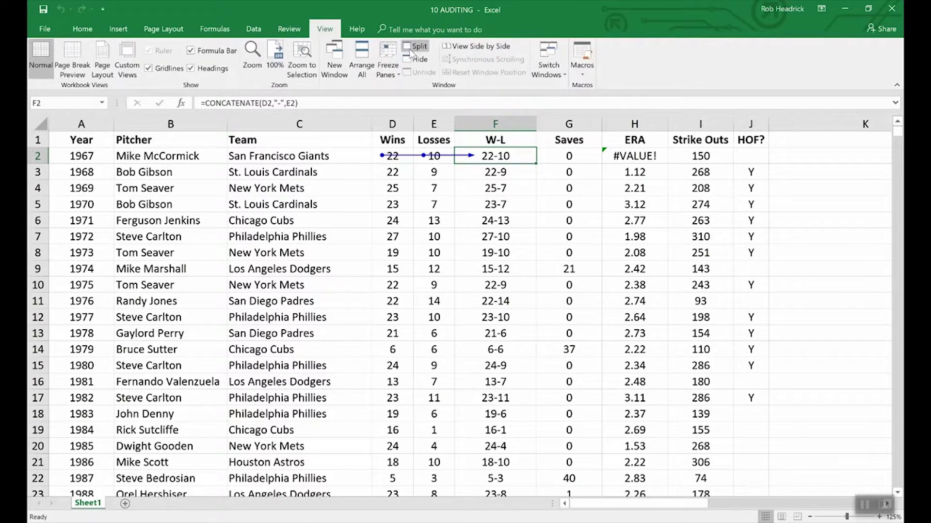
left_click(558, 64)
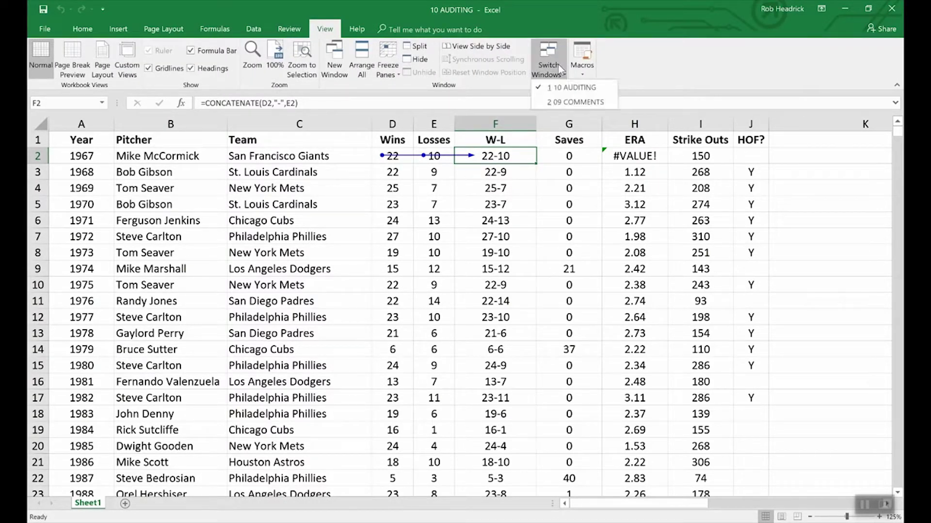
- In 09 COMMENTS, trace the precedents of B6's rate lookup, then remove the arrows
left_click(571, 102)
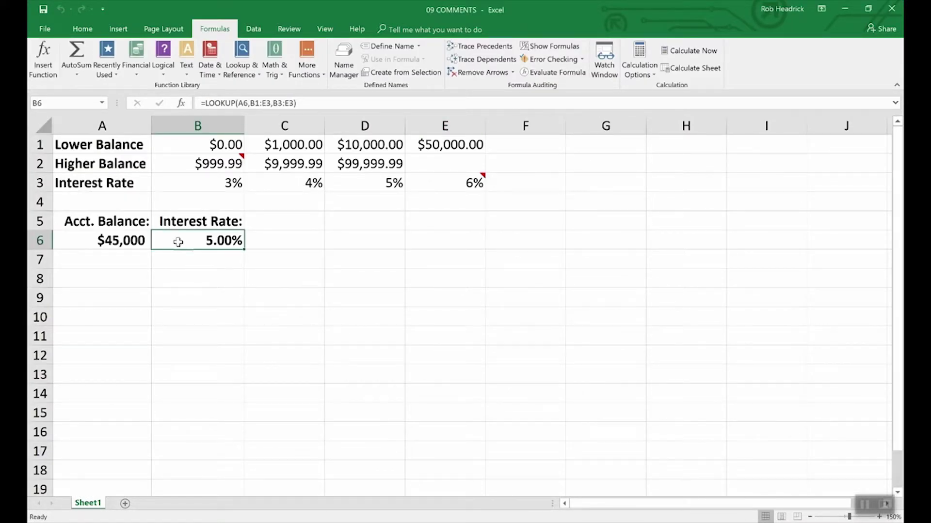
left_click(499, 47)
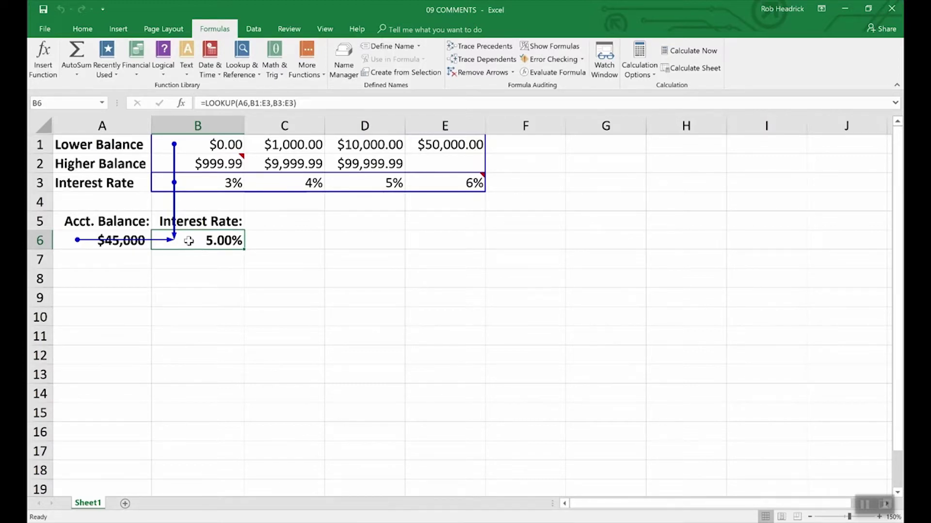
left_click(482, 74)
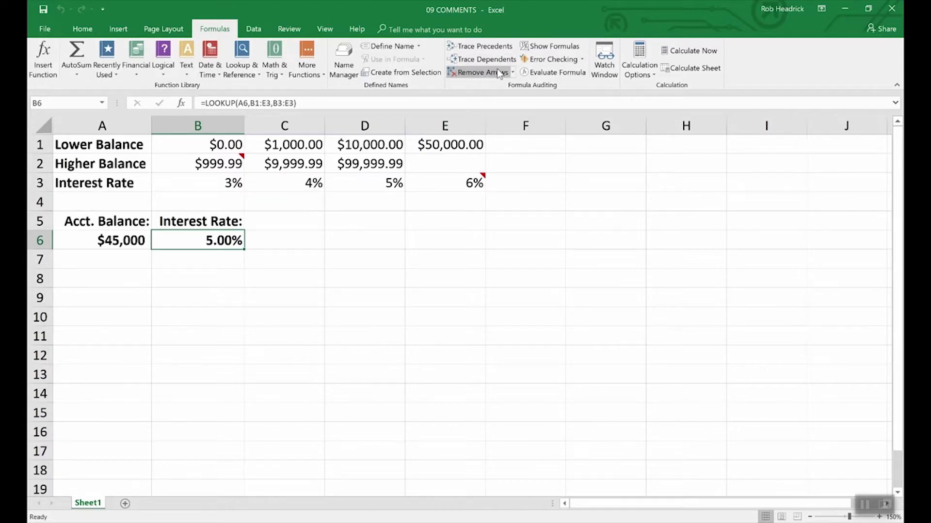
- Back in 10 AUDITING, remove F2's precedent arrows and turn on Show Formulas
left_click(325, 29)
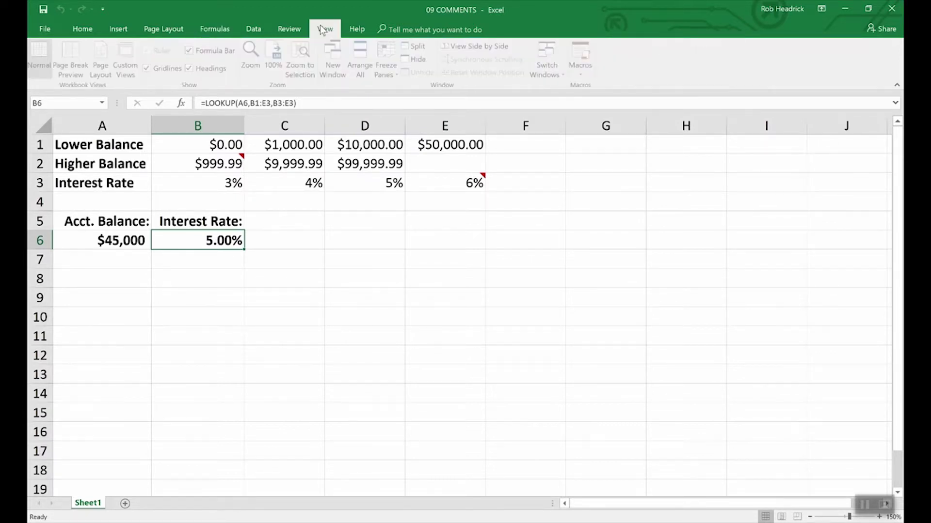
left_click(548, 58)
left_click(554, 88)
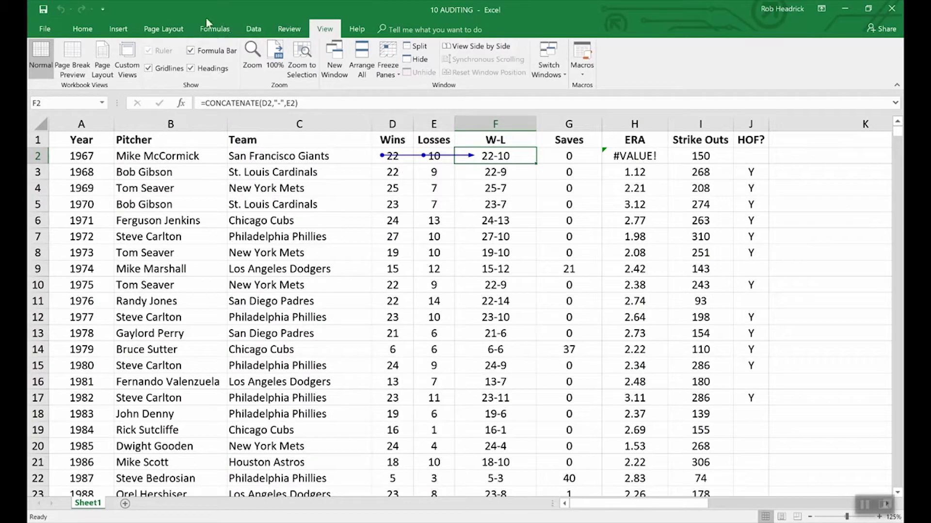
left_click(215, 29)
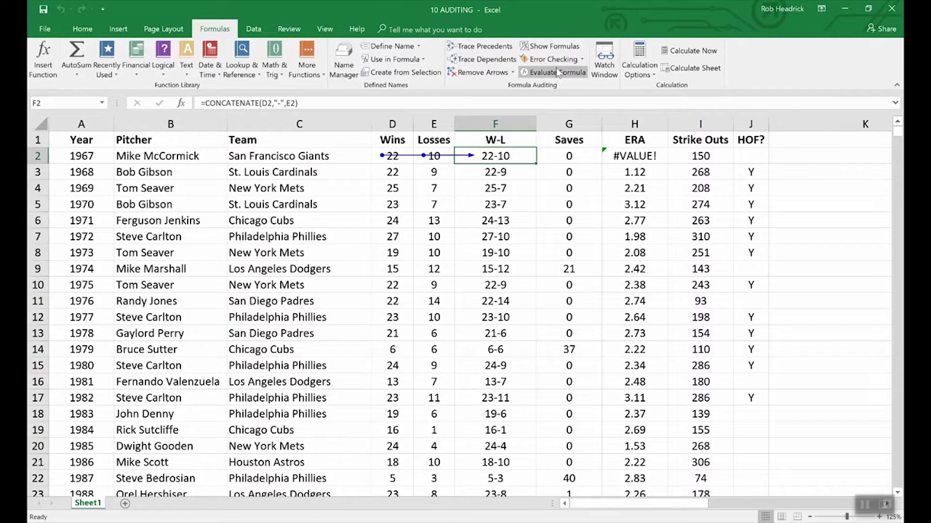
left_click(481, 73)
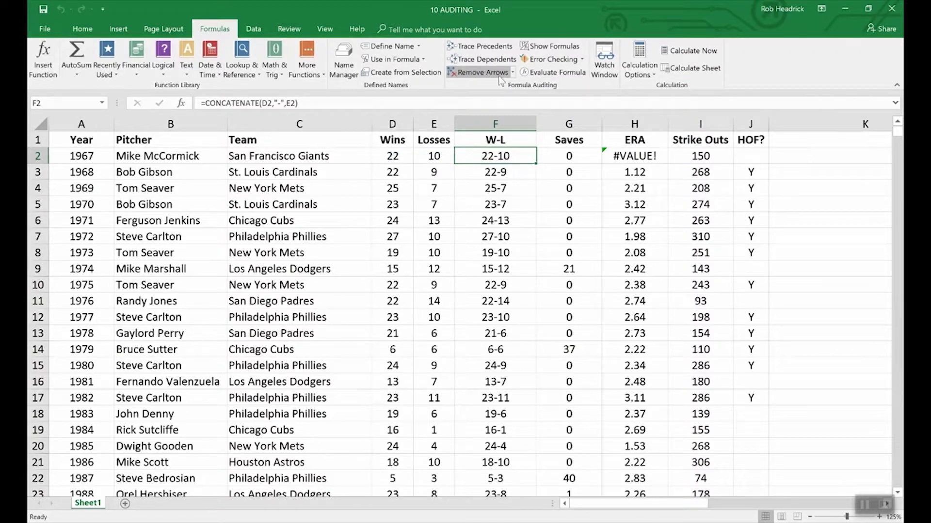
left_click(541, 48)
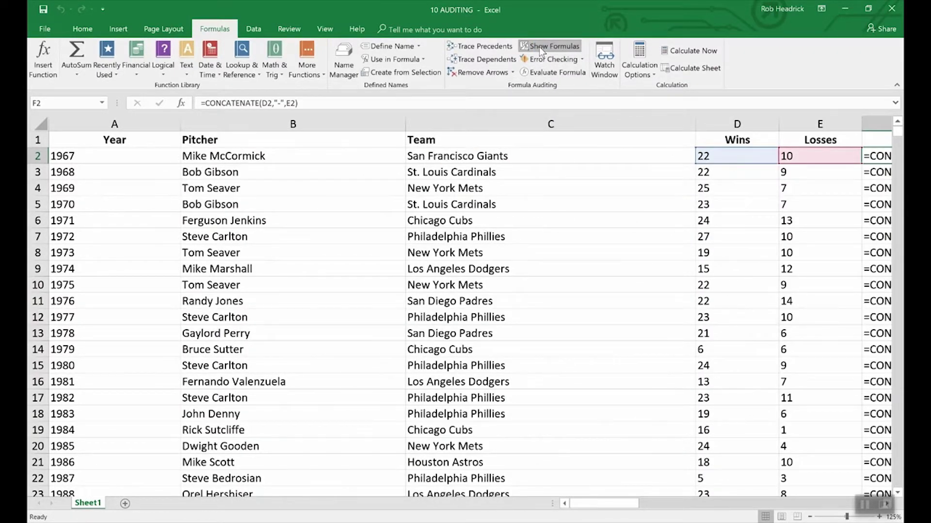
- Turn Show Formulas off so cells show results like 22-10, then scroll back left
mouse_move(633, 505)
left_mouse_down()
mouse_move(617, 506)
mouse_move(647, 499)
left_mouse_up()
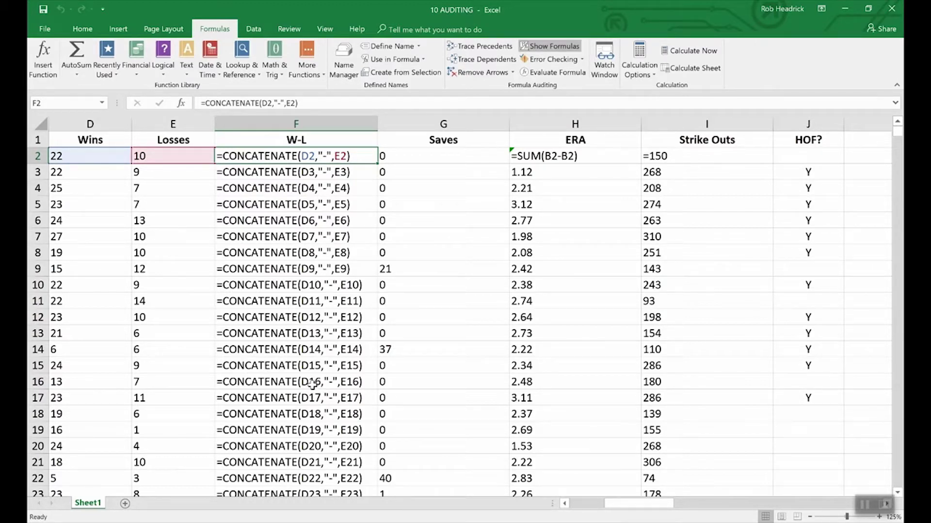
left_click(556, 48)
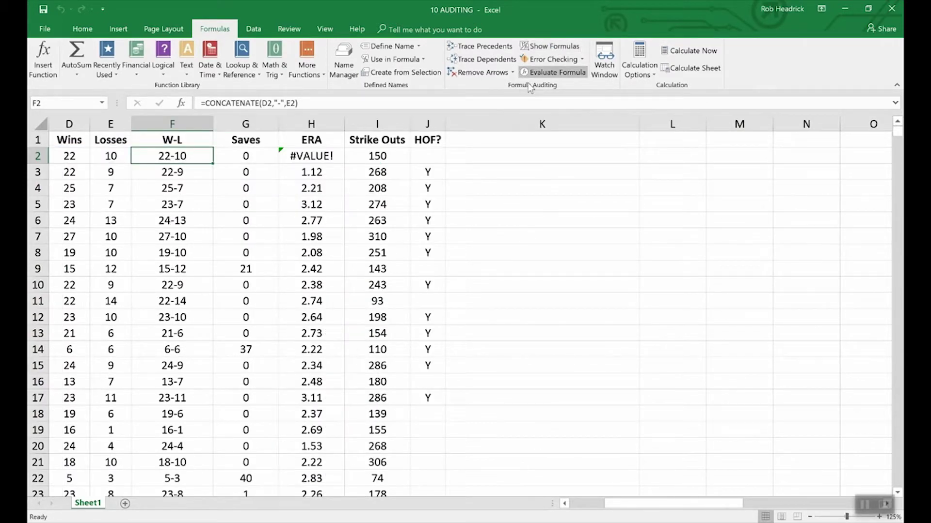
left_click(565, 503)
left_click(564, 504)
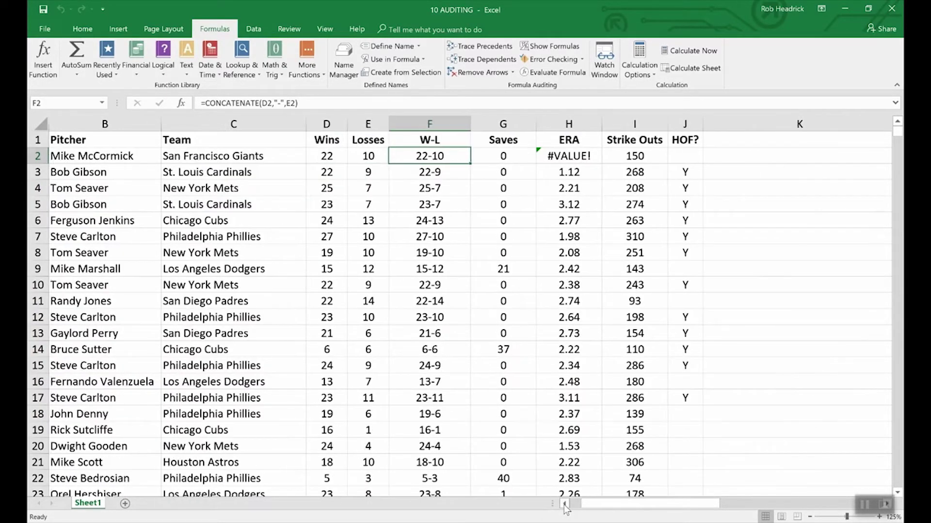
left_click(564, 503)
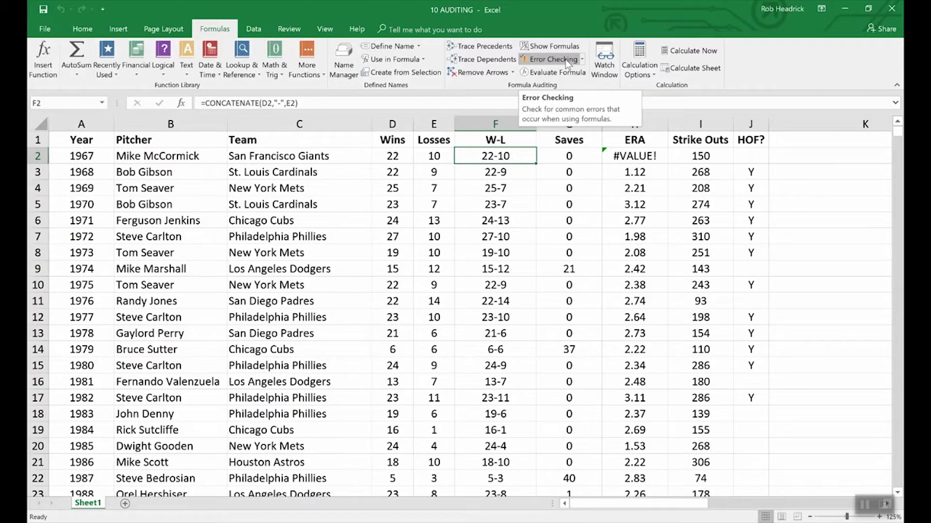
left_click(565, 59)
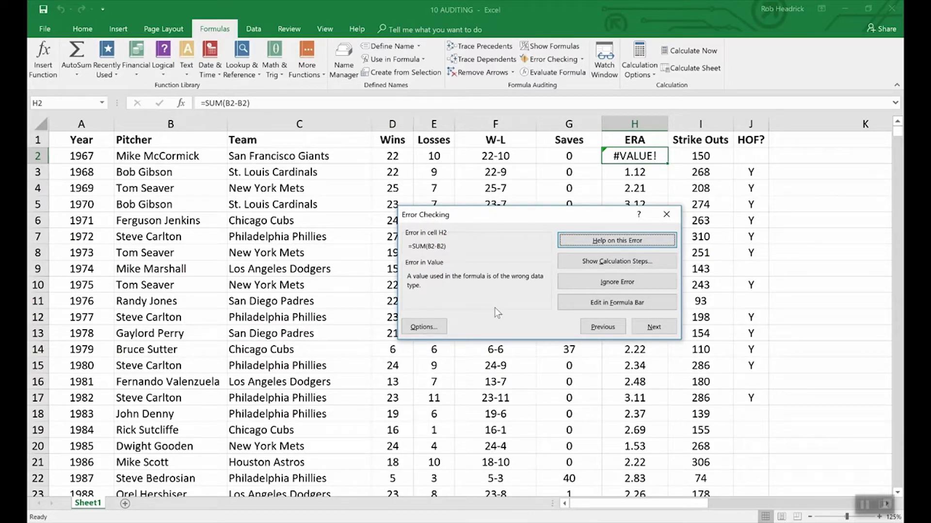
left_click(801, 305)
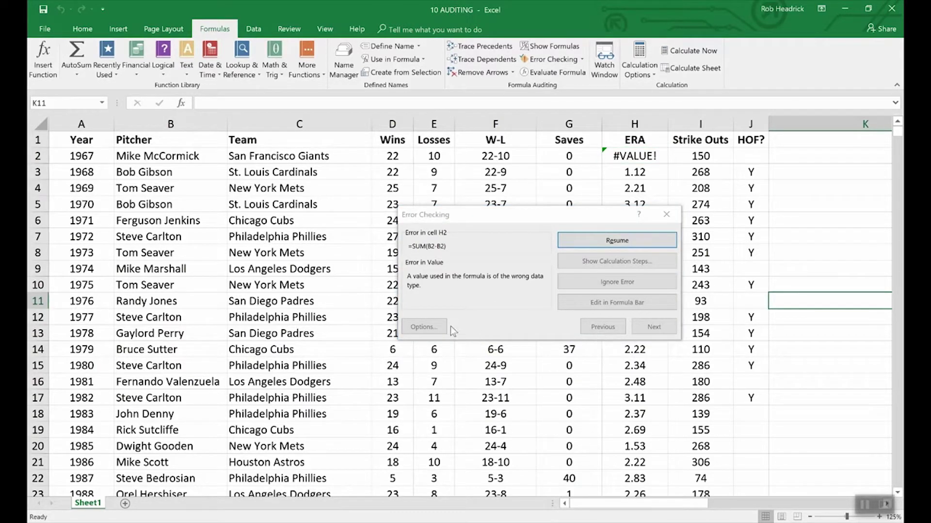
left_click(666, 214)
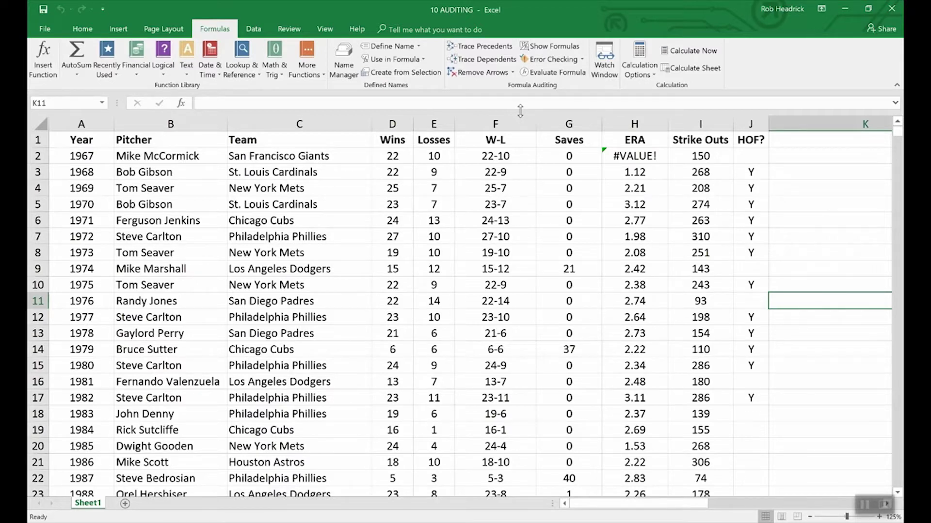
left_click(478, 157)
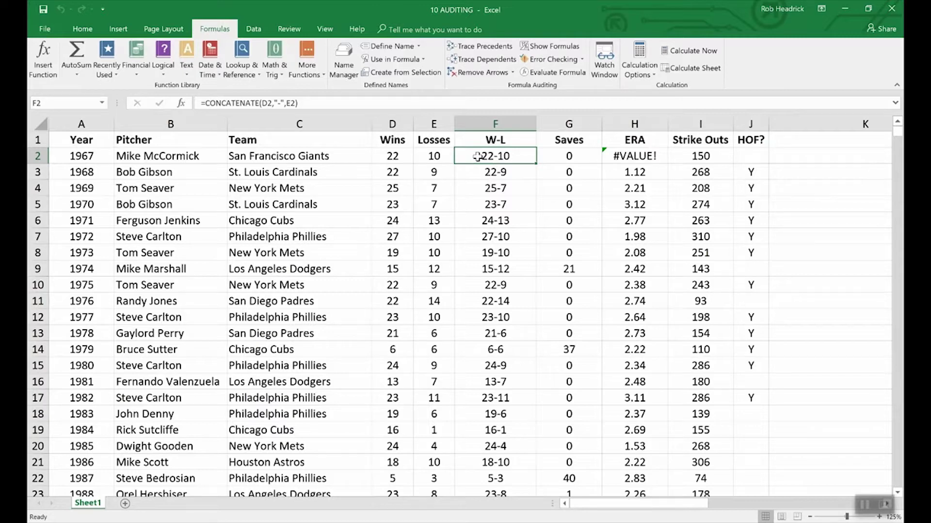
- Evaluate F2's formula step by step: D2 to 22, E2 to 10, result 22-10
left_click(554, 72)
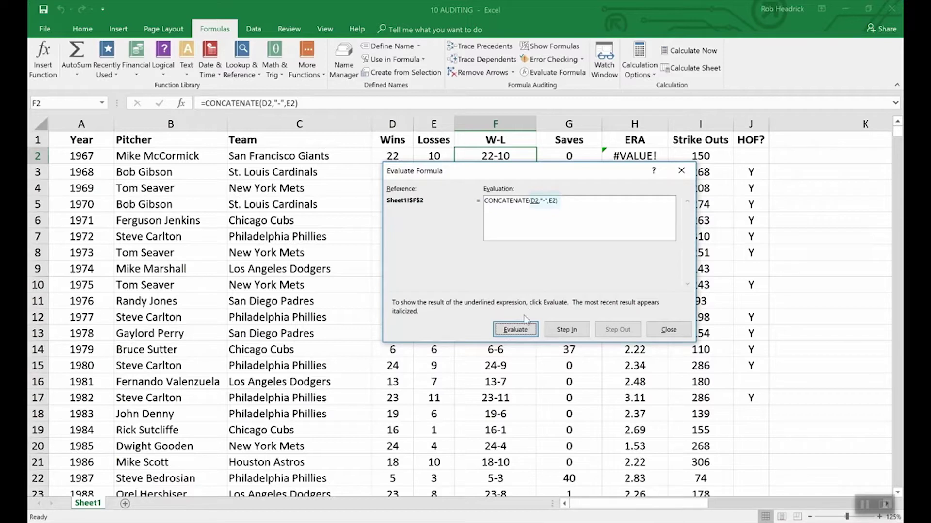
left_click(523, 331)
left_click_drag(435, 169, 434, 179)
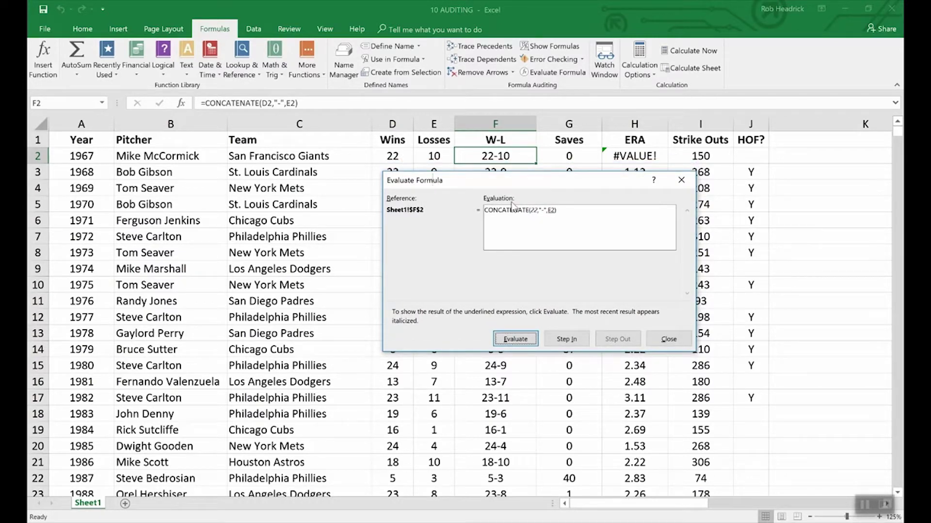
left_click(516, 339)
left_click(521, 340)
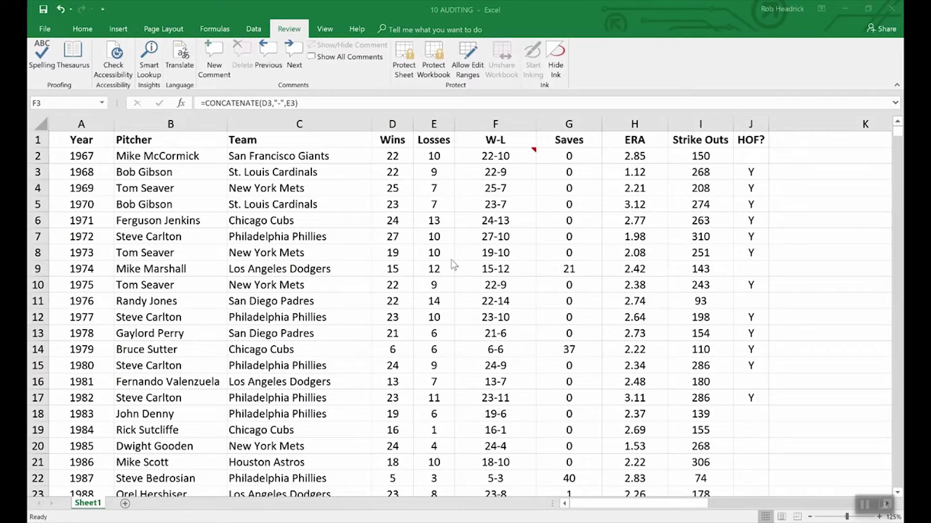
left_click(46, 30)
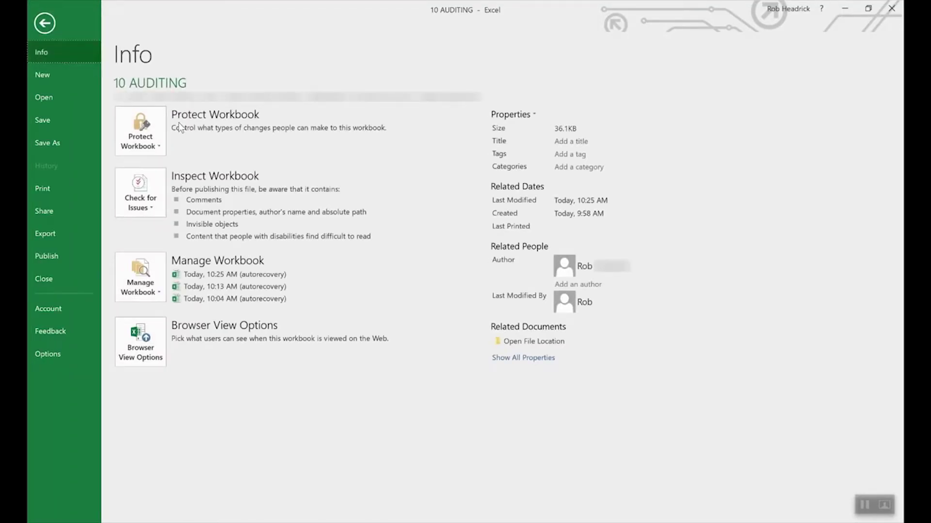
left_click(157, 132)
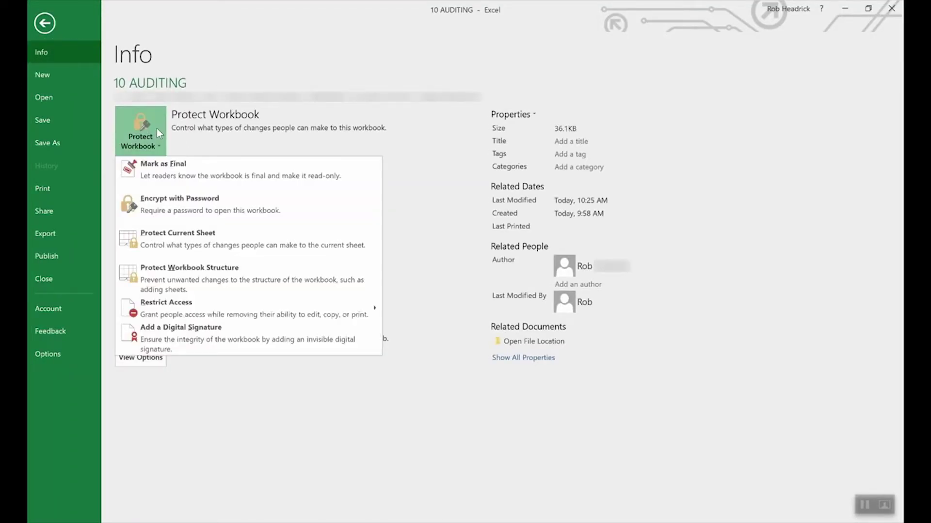
left_click(198, 205)
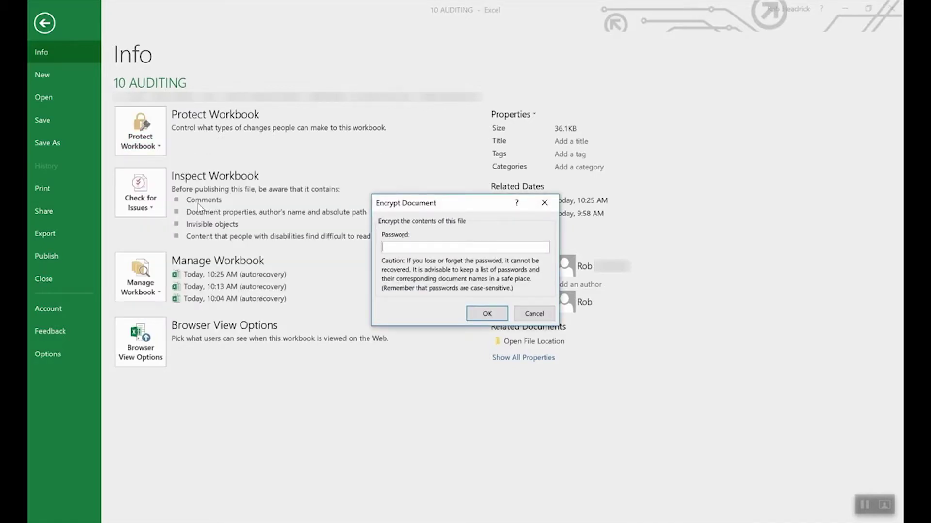
type("••••")
left_click(484, 315)
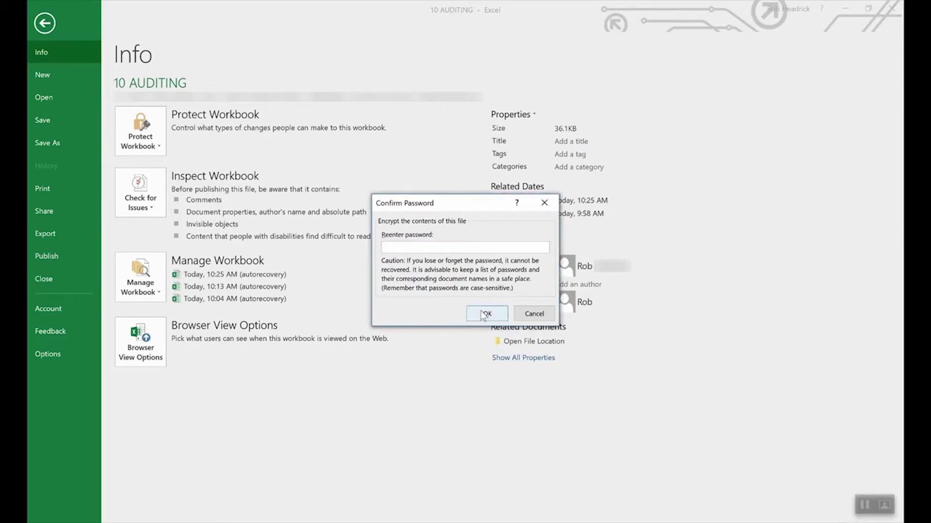
type("••••")
left_click(486, 315)
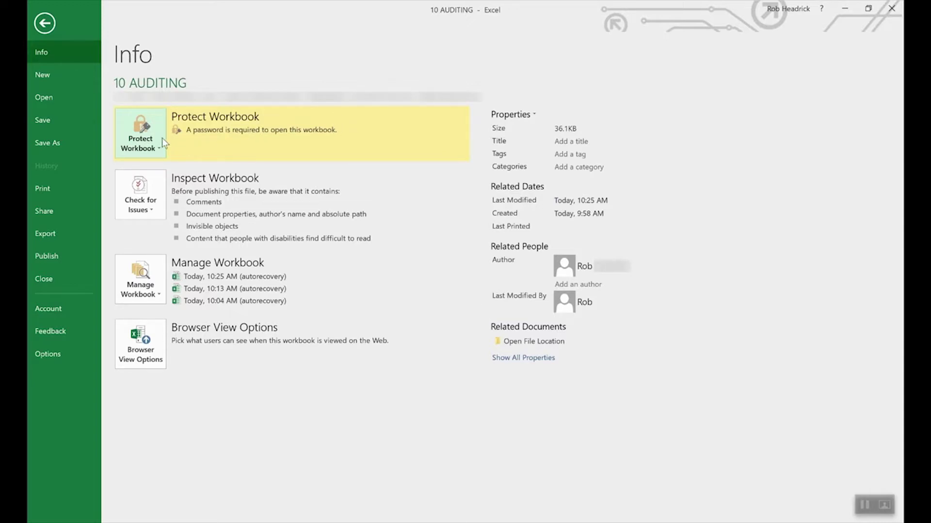
left_click(148, 145)
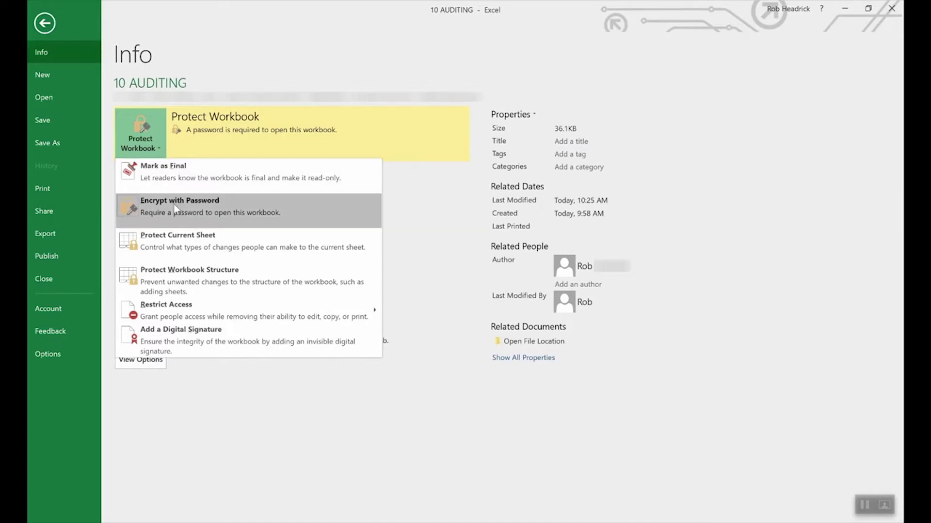
left_click(175, 207)
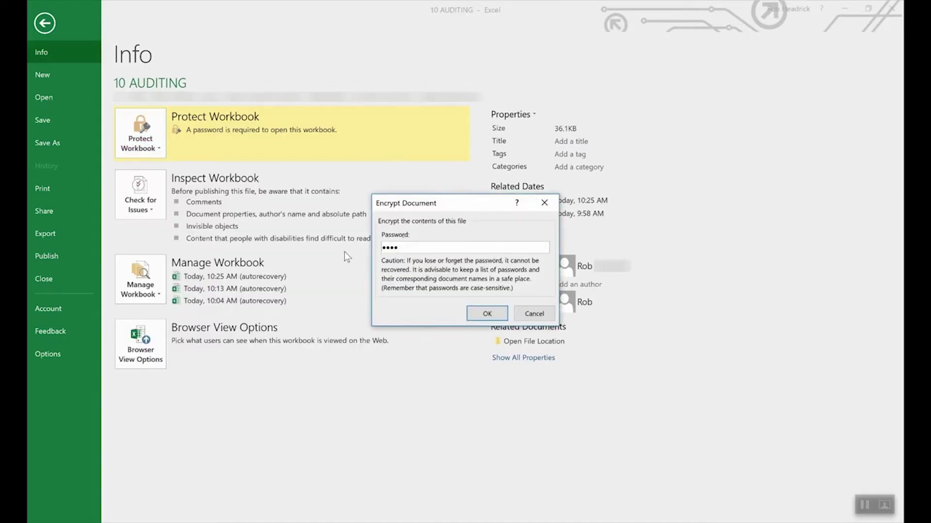
double_click(460, 246)
key("BackSpace")
left_click(489, 313)
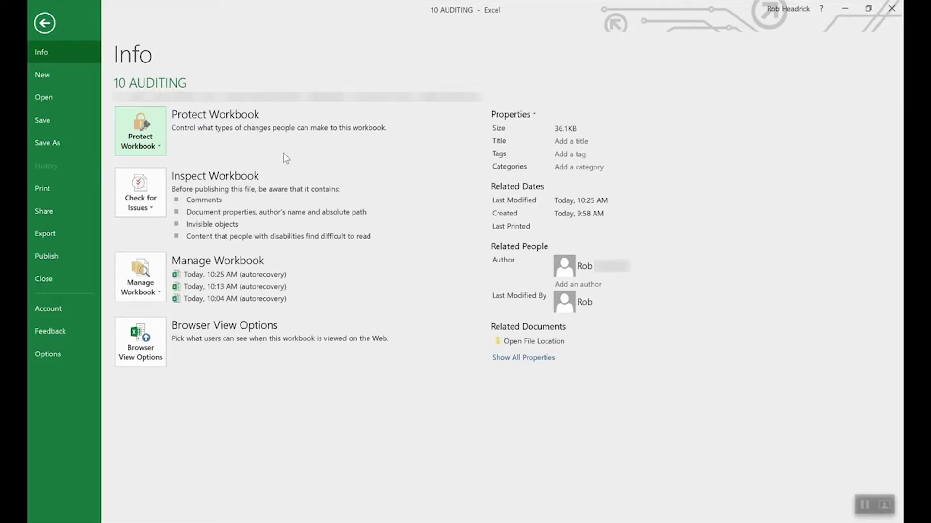
- Choose Protect Current Sheet from Protect Workbook, then cancel without protecting
left_click(144, 128)
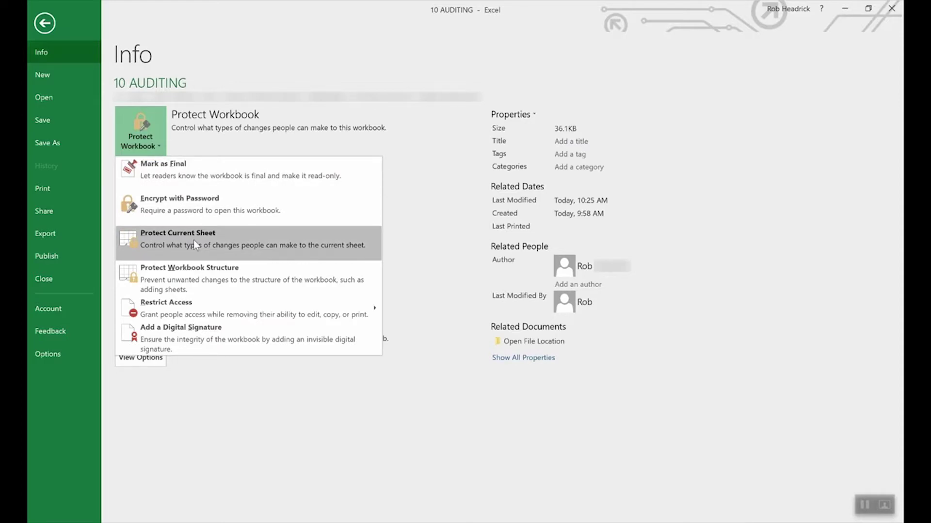
left_click(193, 240)
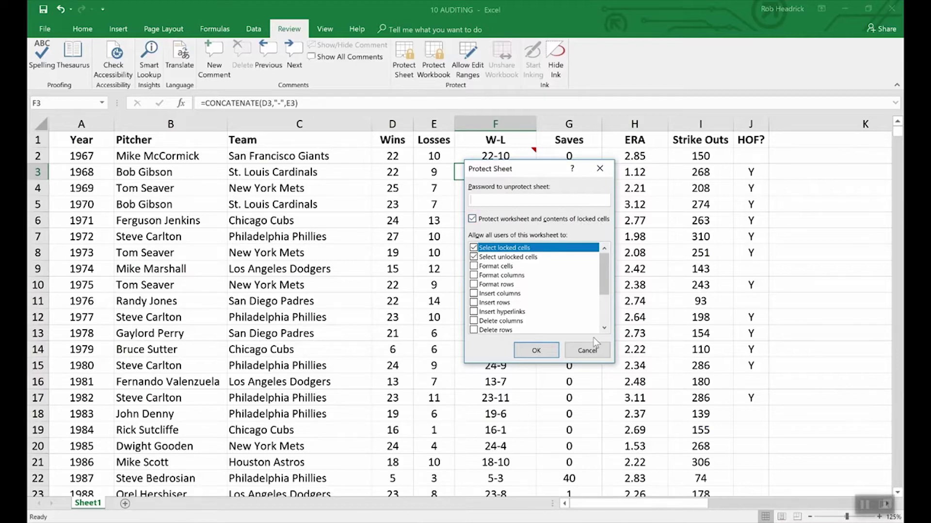
left_click(595, 353)
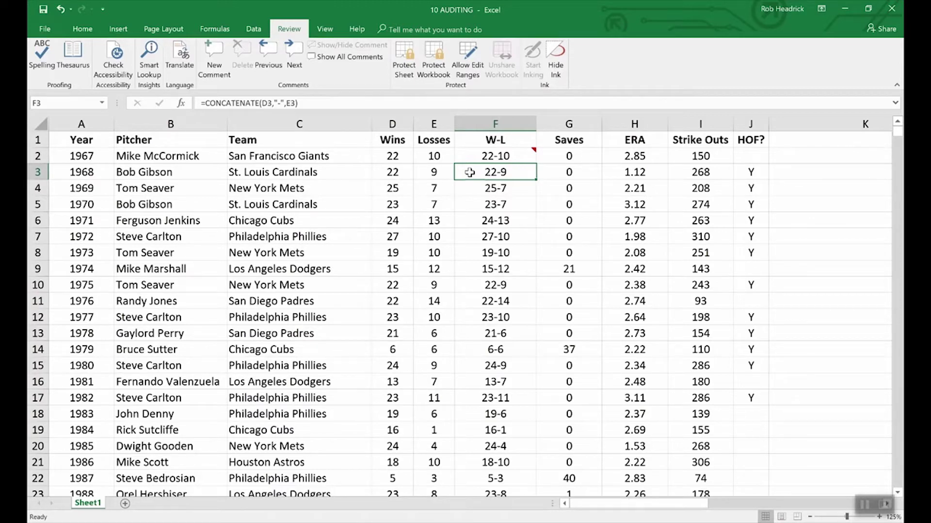
- Turn on the Hidden protection option for F3 in Format Cells
right_click(503, 176)
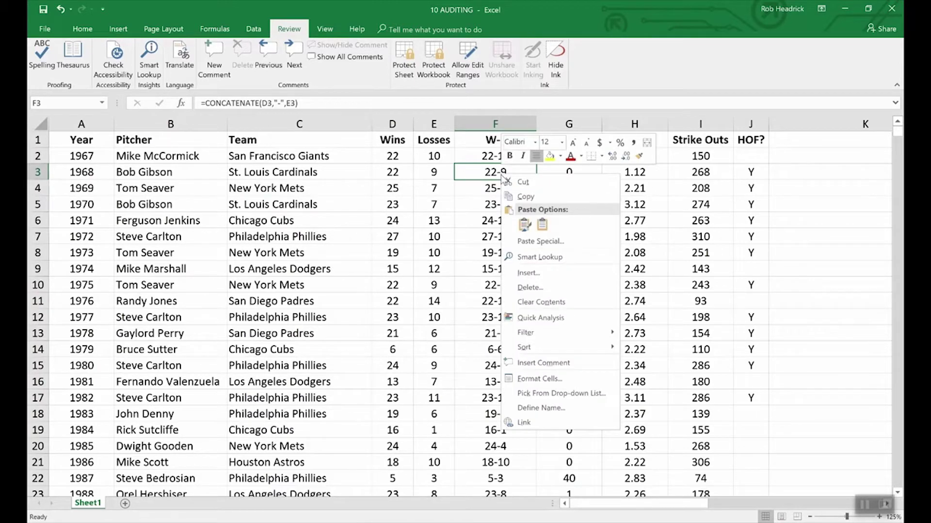
left_click(546, 380)
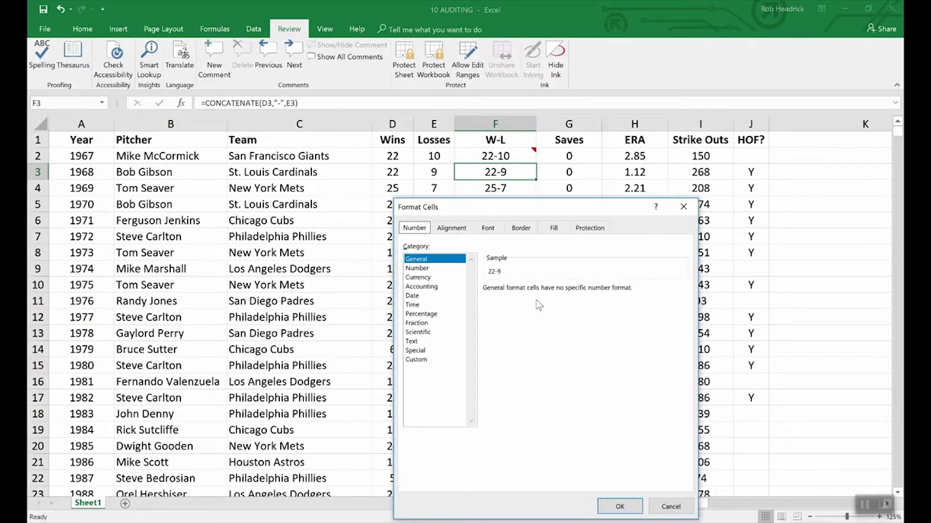
left_click(590, 231)
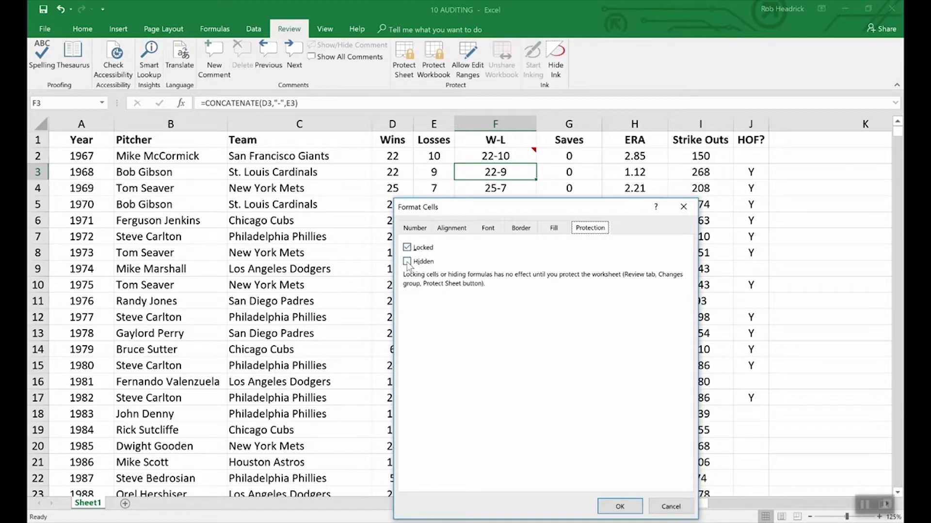
left_click(407, 262)
left_click(620, 506)
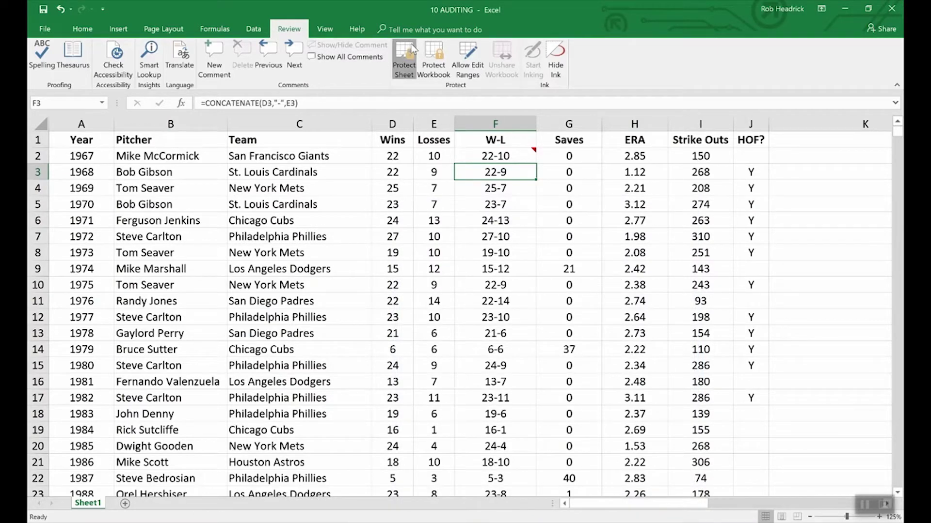
- Protect the sheet with a password, re-entering it to confirm
left_click(404, 59)
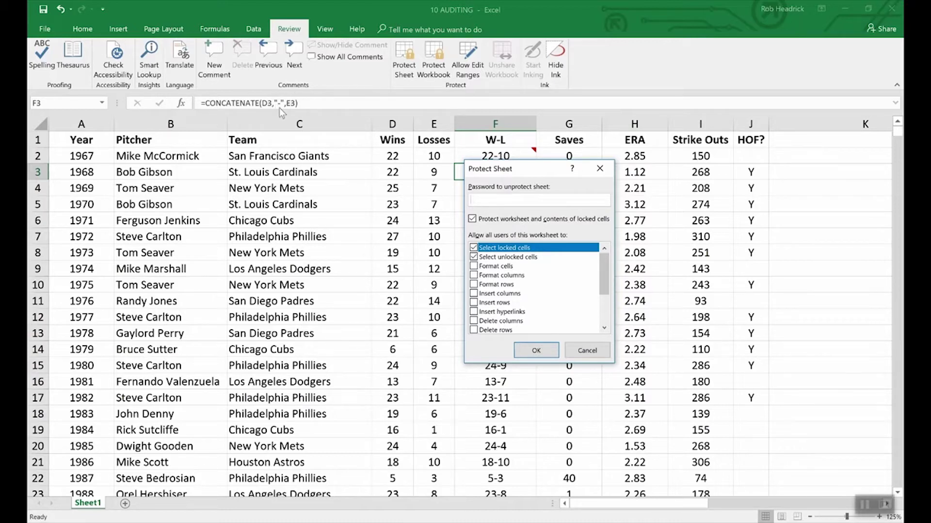
type("1234")
left_click(538, 354)
type("1234")
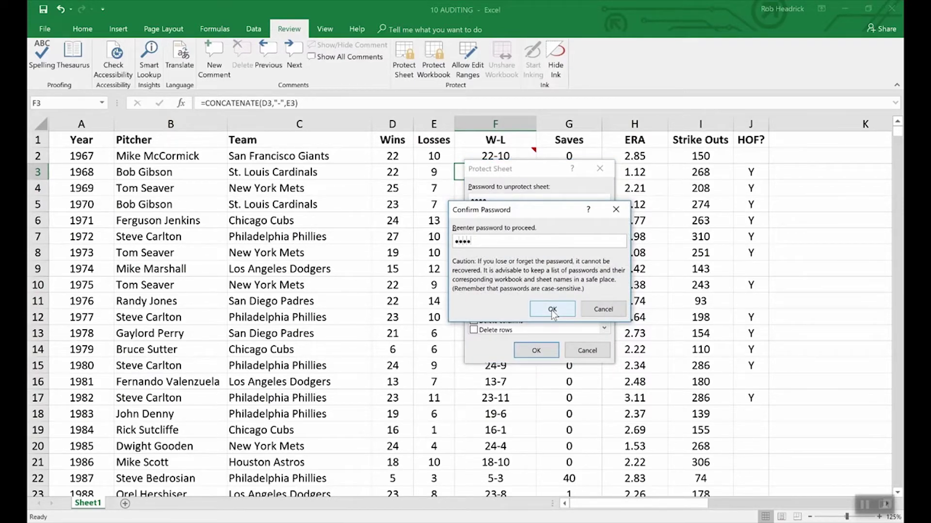
left_click(552, 310)
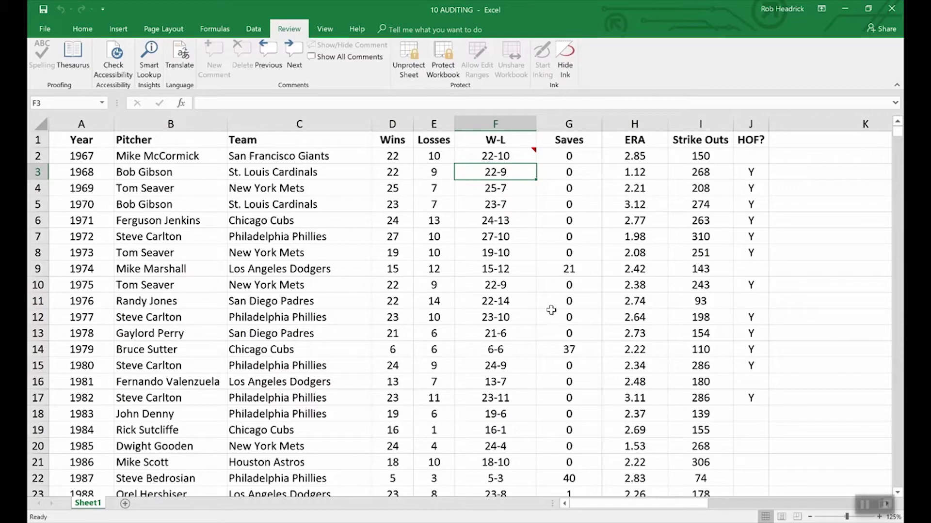
- Confirm F3's formula is hidden, then keep F2's 'What a great season!' comment permanently displayed
key("Down")
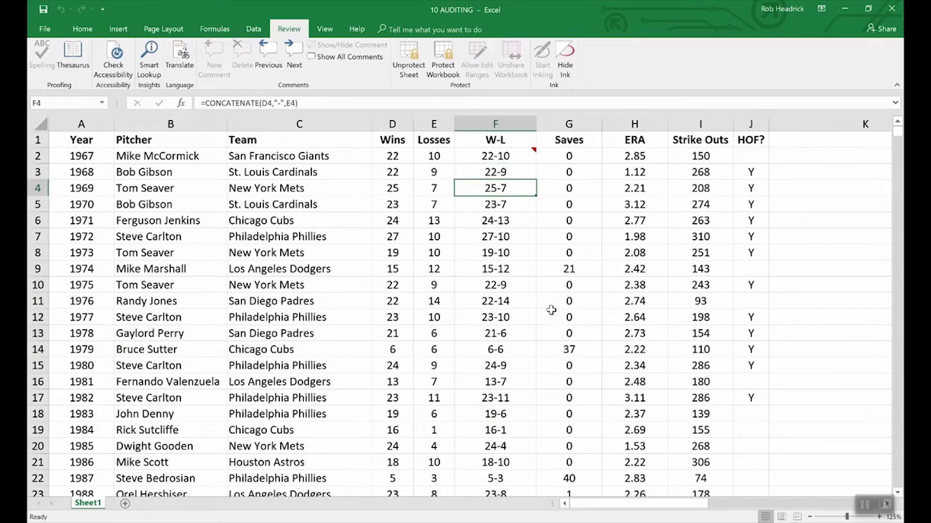
key("Up")
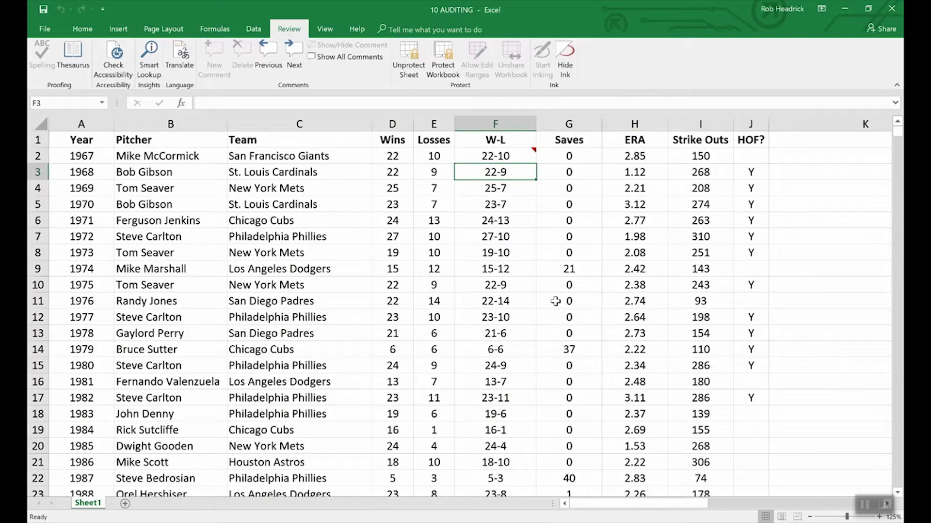
left_click(518, 157)
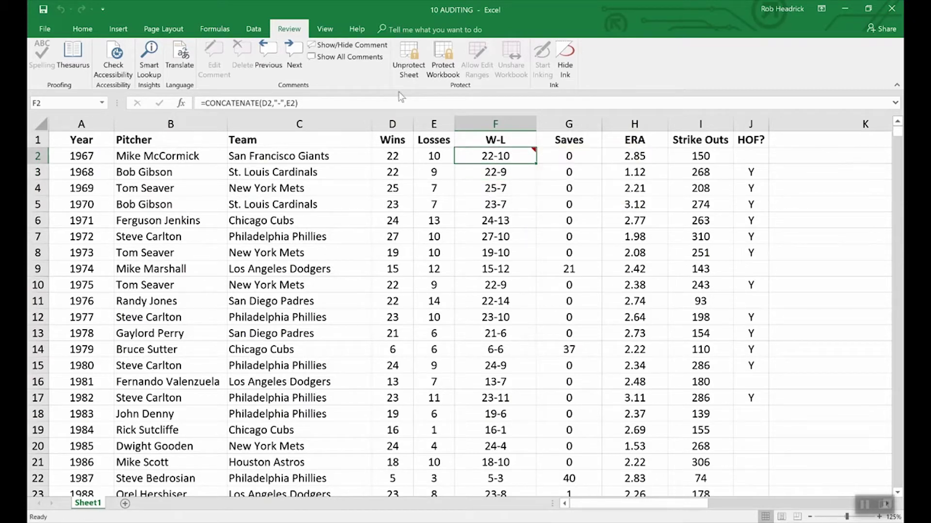
left_click(347, 45)
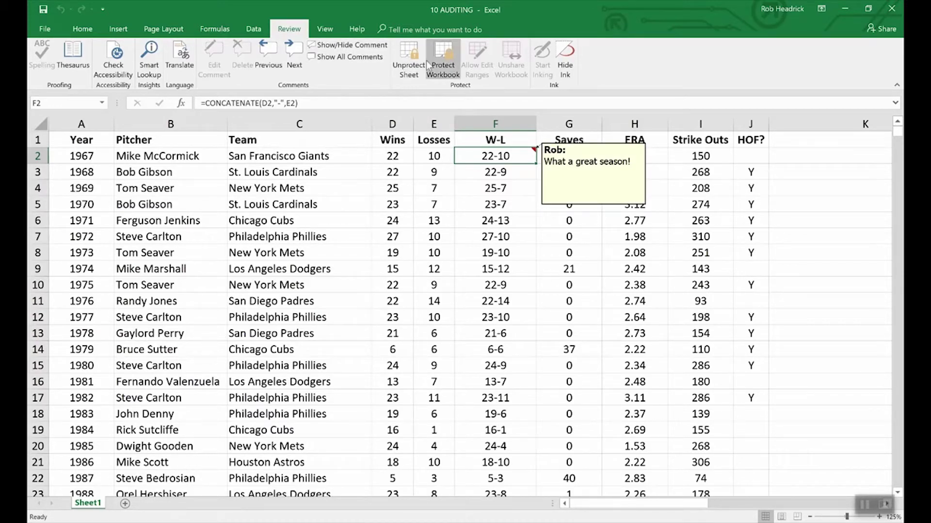
- Unprotect the pitching sheet by entering its sheet password
left_click(408, 54)
type("1234")
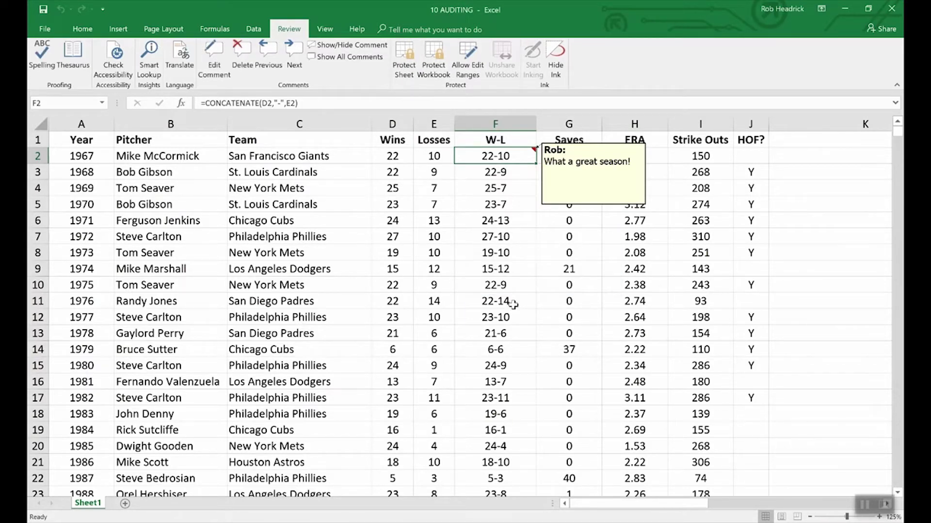
- View the Protection settings in F2's Format Comment dialog, then close it without changes
right_click(574, 206)
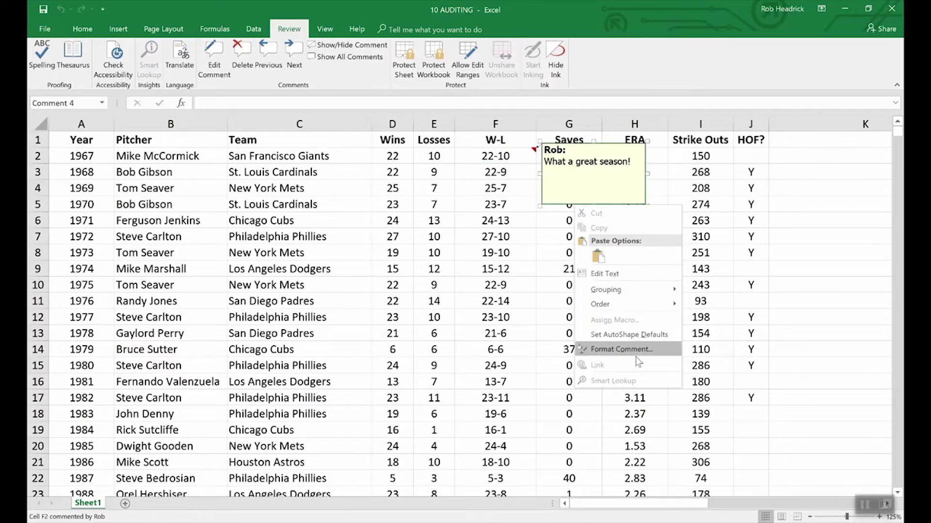
left_click(630, 350)
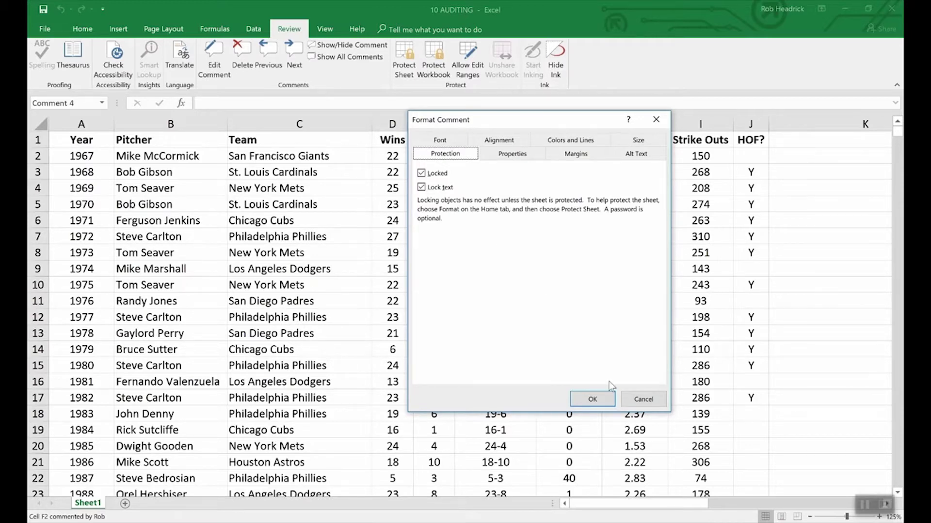
left_click(645, 399)
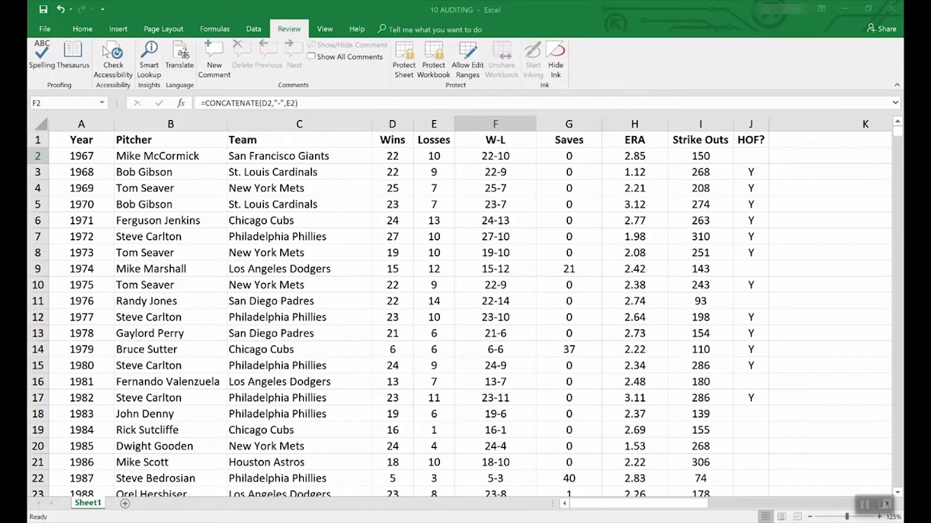
- Open the featured new-workbook templates and scroll through them to the Loan amortization schedule
left_click(46, 30)
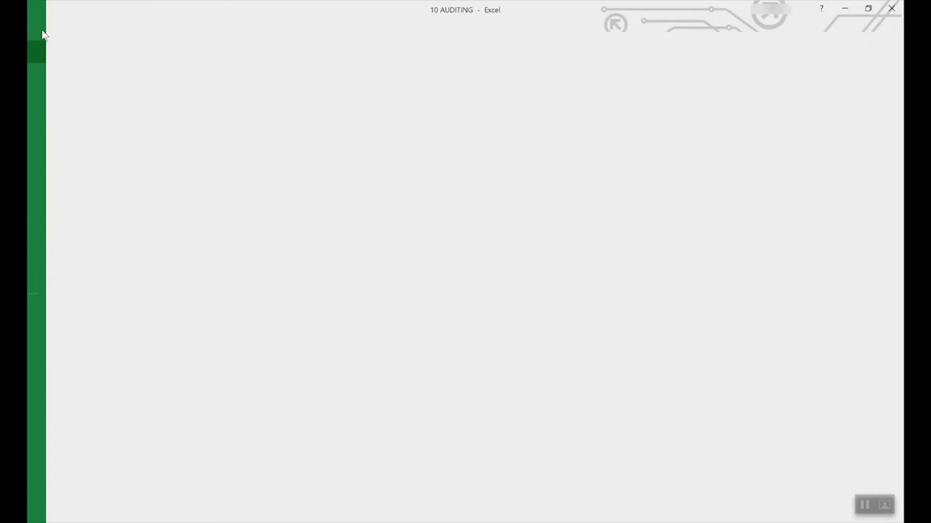
left_click(40, 75)
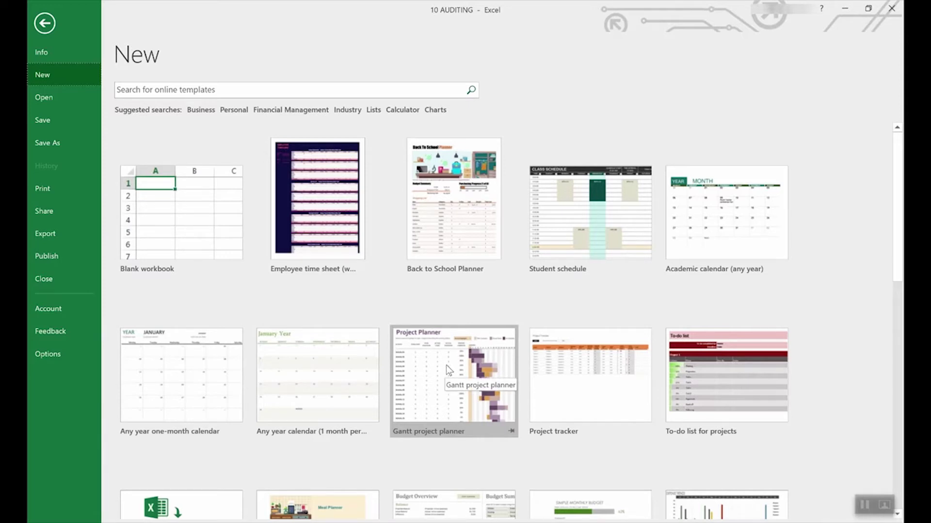
scroll(500, 386, "down", 5)
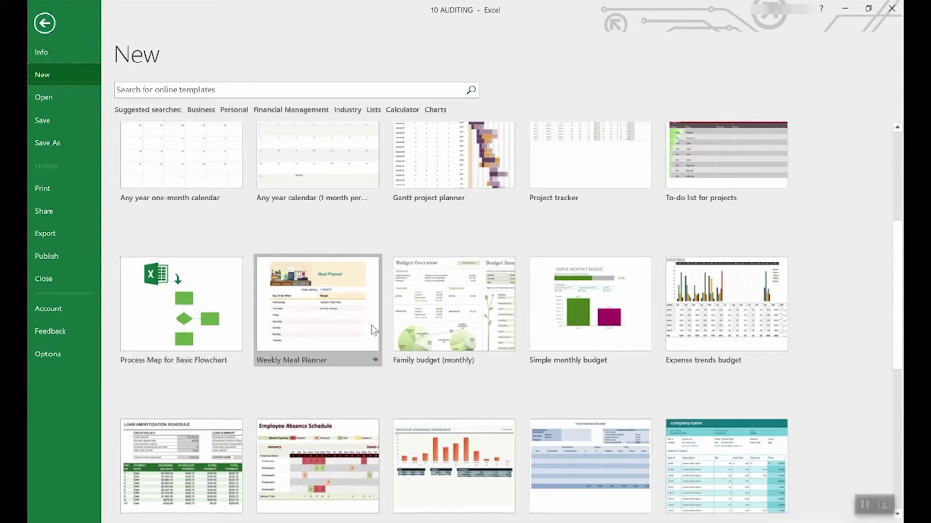
scroll(441, 329, "down", 3)
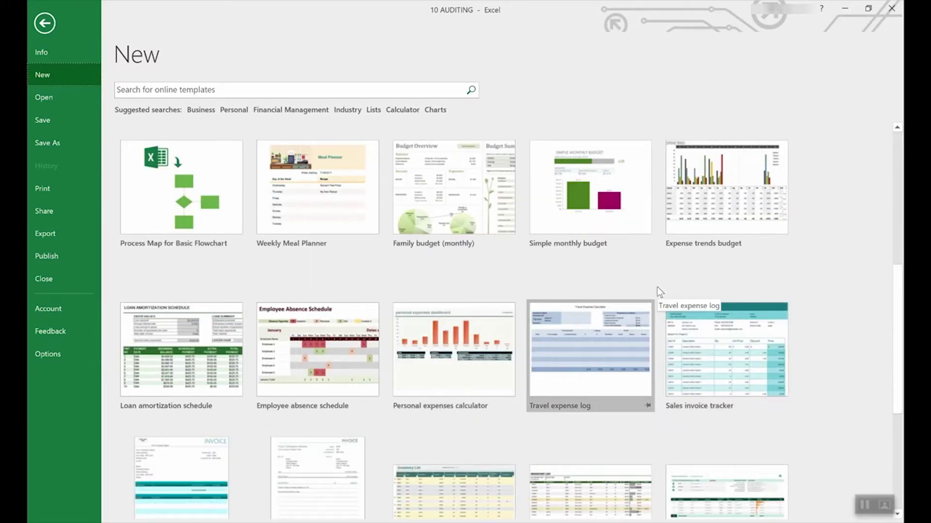
scroll(591, 293, "up", 6)
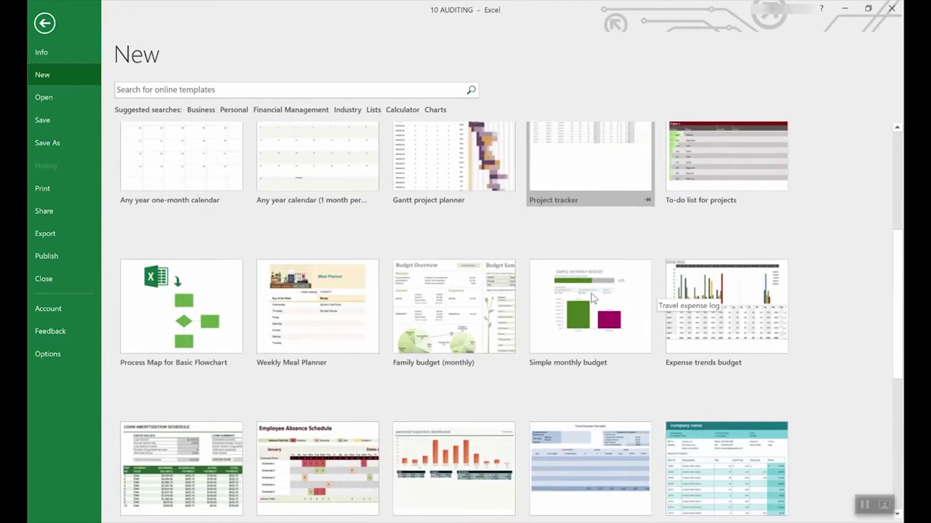
scroll(656, 276, "down", 3)
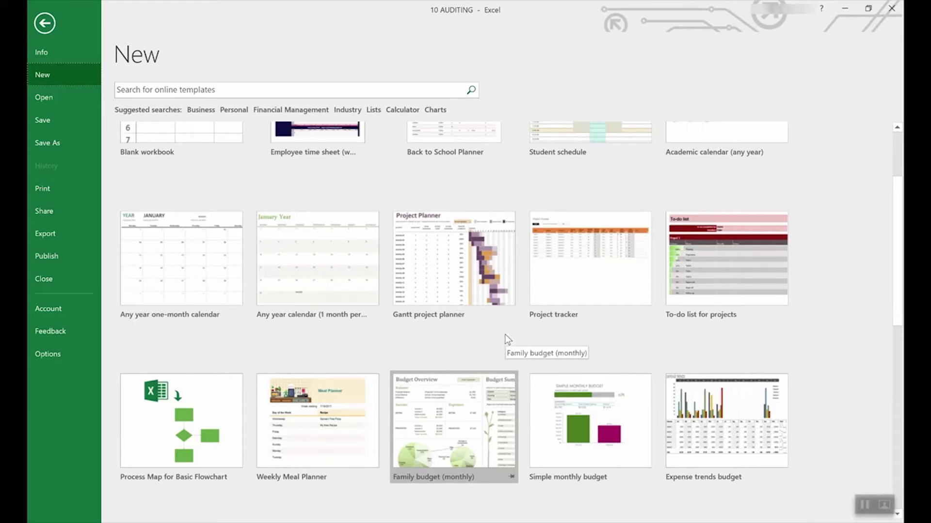
scroll(505, 334, "down", 6)
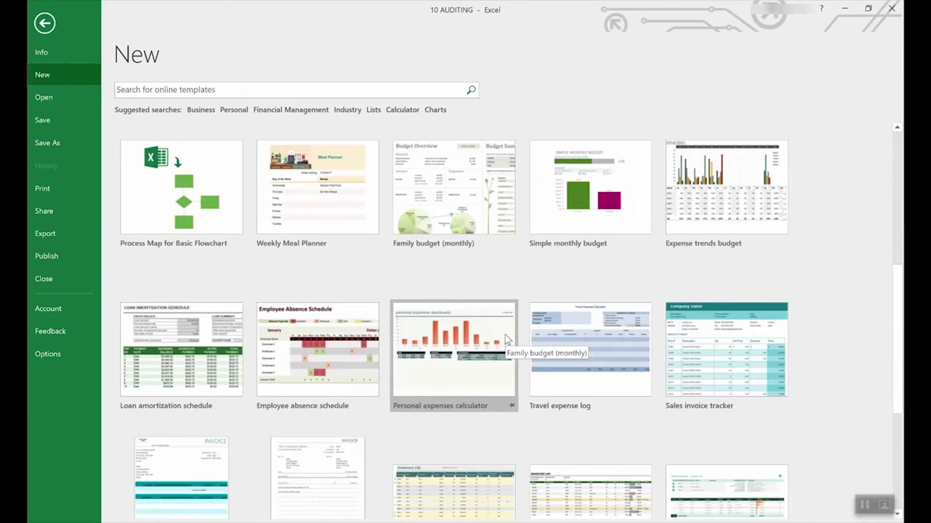
scroll(504, 335, "down", 3)
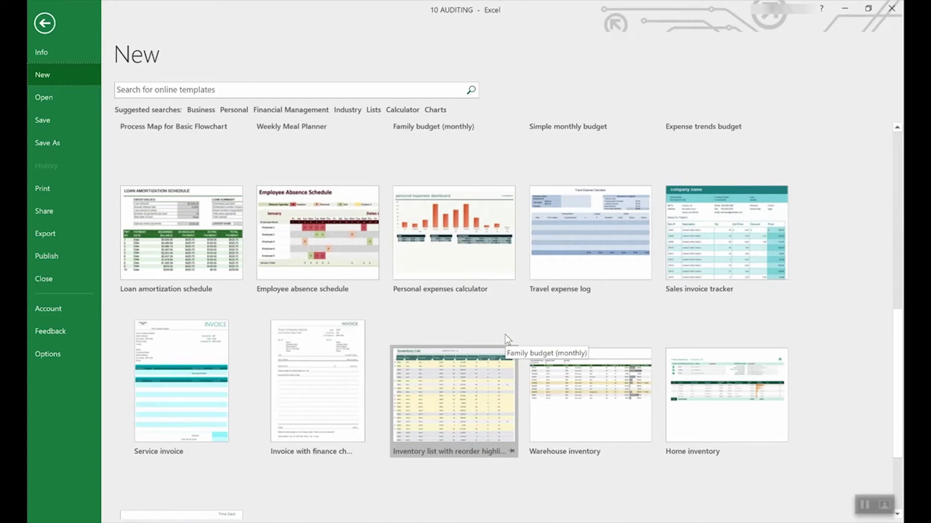
scroll(504, 333, "up", 3)
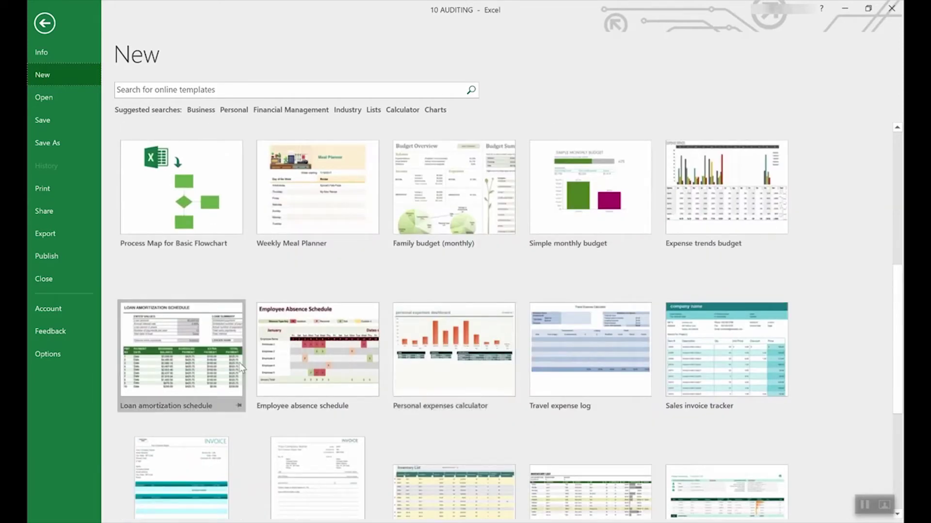
- Create a workbook from the Loan amortization schedule template and inspect input cells E4 and E3
left_click(183, 331)
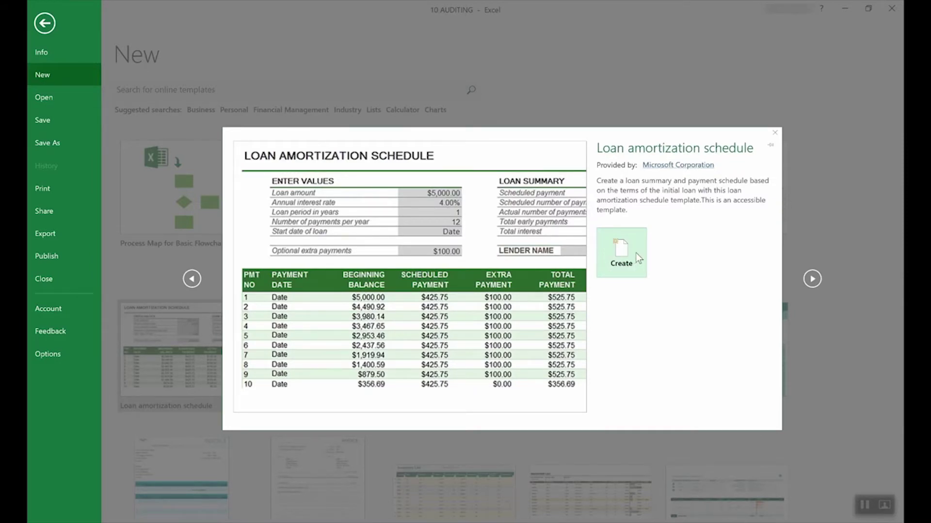
left_click(636, 254)
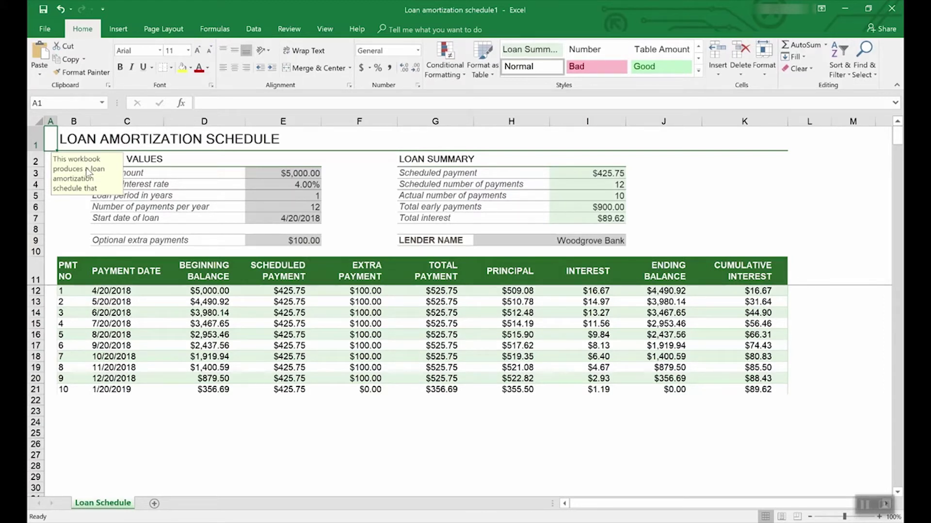
left_click(305, 185)
left_click(306, 173)
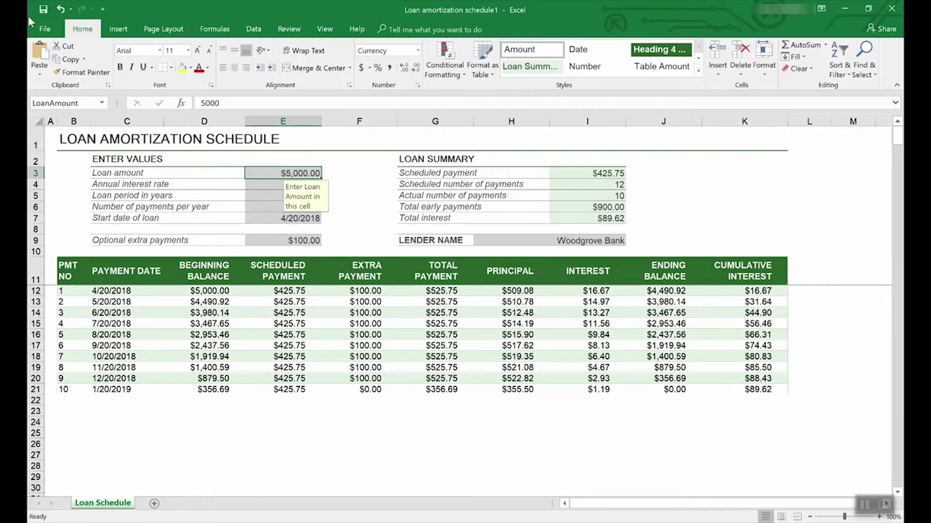
- Search online templates for Lists and browse the results and Category list
left_click(48, 27)
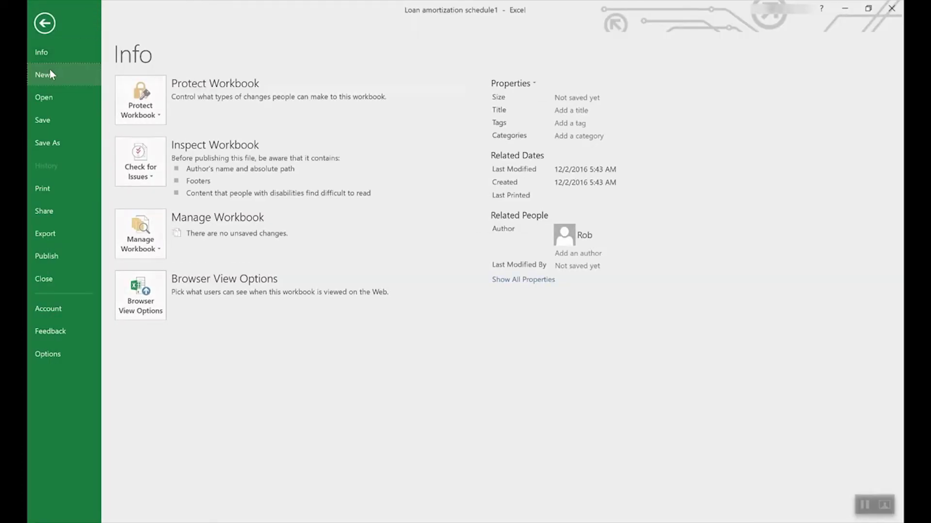
left_click(50, 72)
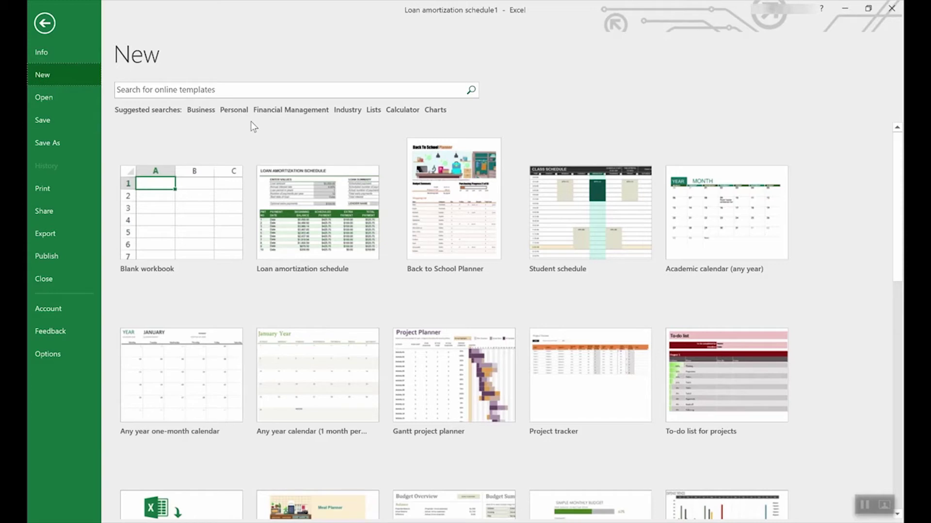
left_click(374, 110)
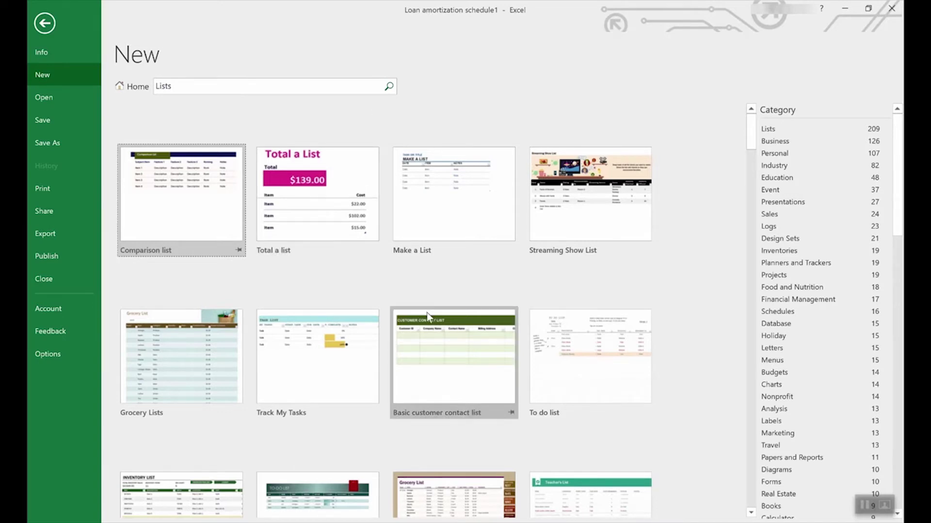
scroll(426, 313, "down", 5)
scroll(427, 313, "down", 3)
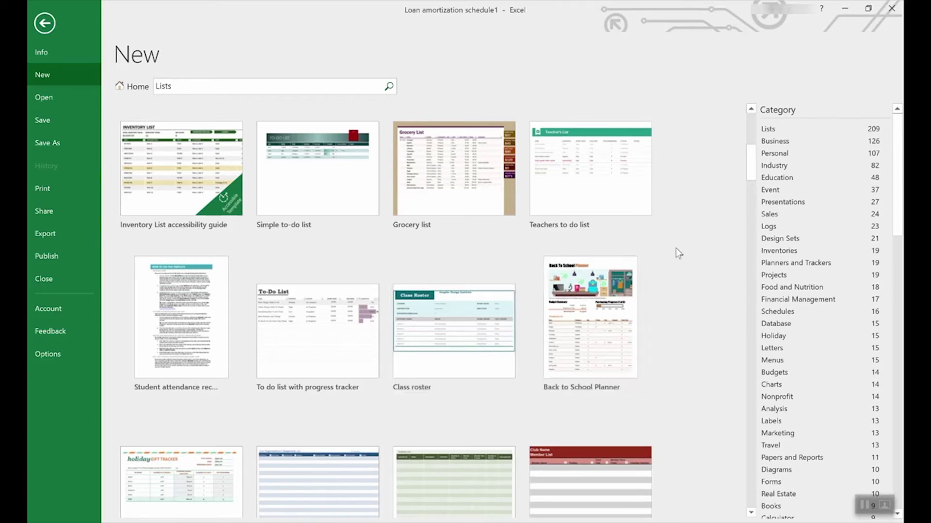
scroll(833, 261, "down", 2)
scroll(833, 261, "down", 1)
left_click_drag(899, 201, 856, 189)
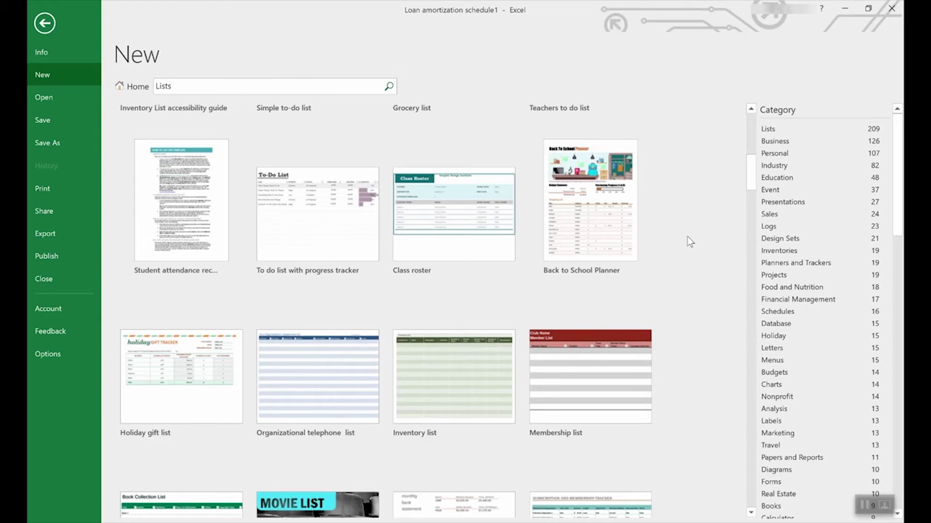
- Create a new workbook from the Employee time sheet template
left_click(130, 88)
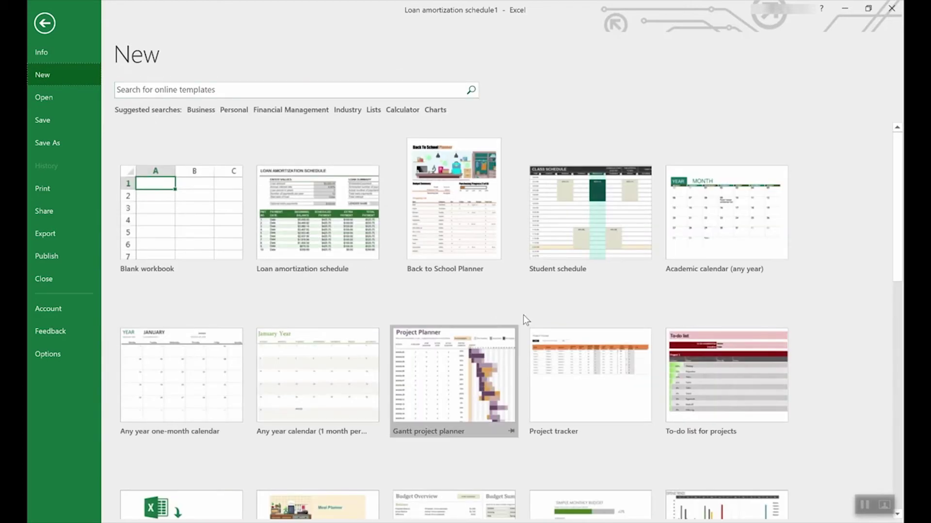
scroll(533, 318, "down", 3)
scroll(540, 318, "down", 6)
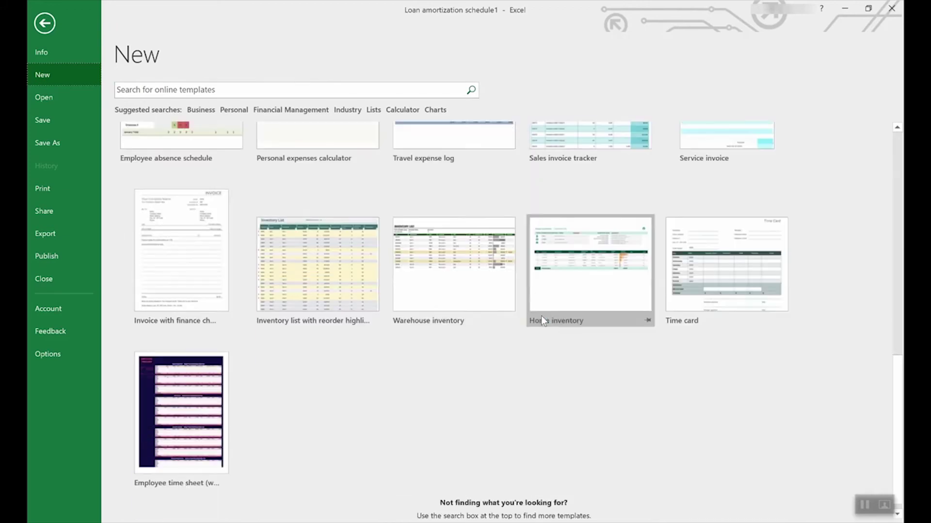
left_click(176, 386)
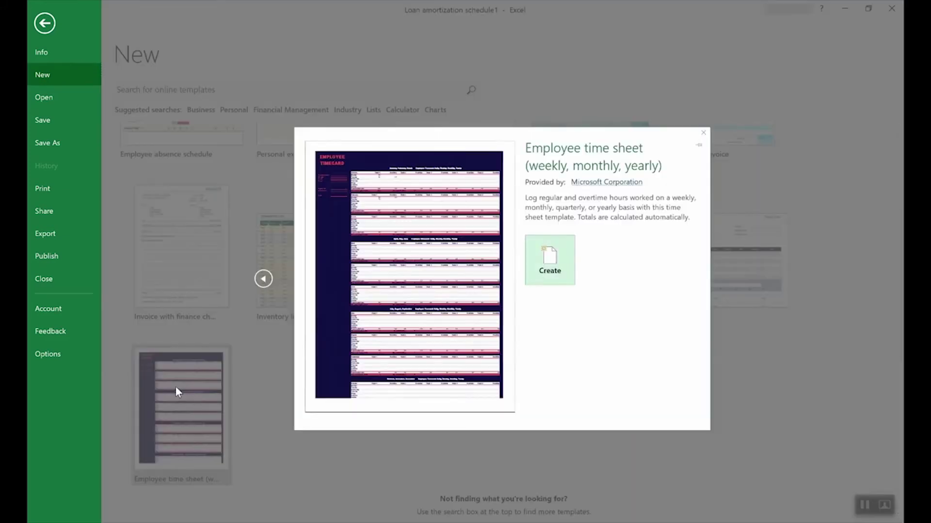
left_click(553, 261)
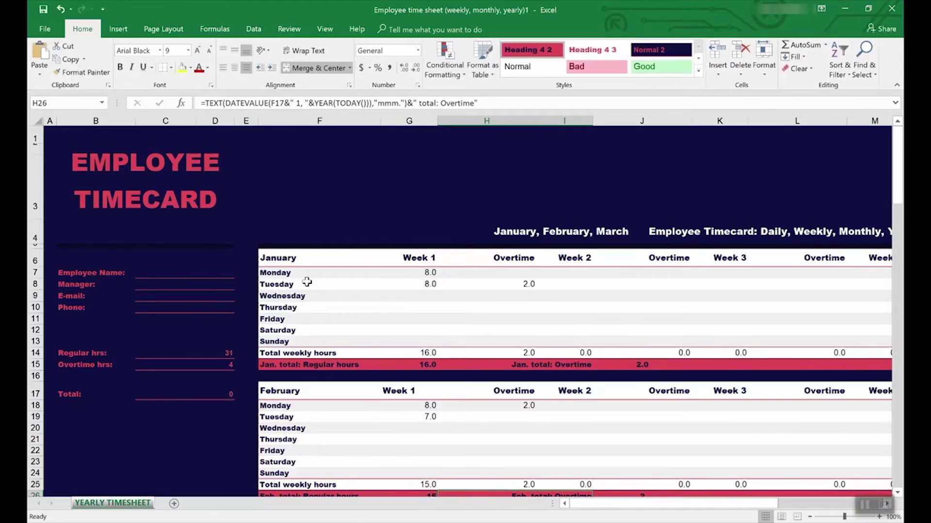
- Inspect the Regular hrs and Overtime hrs total formulas in C14 and C15
left_click(171, 353)
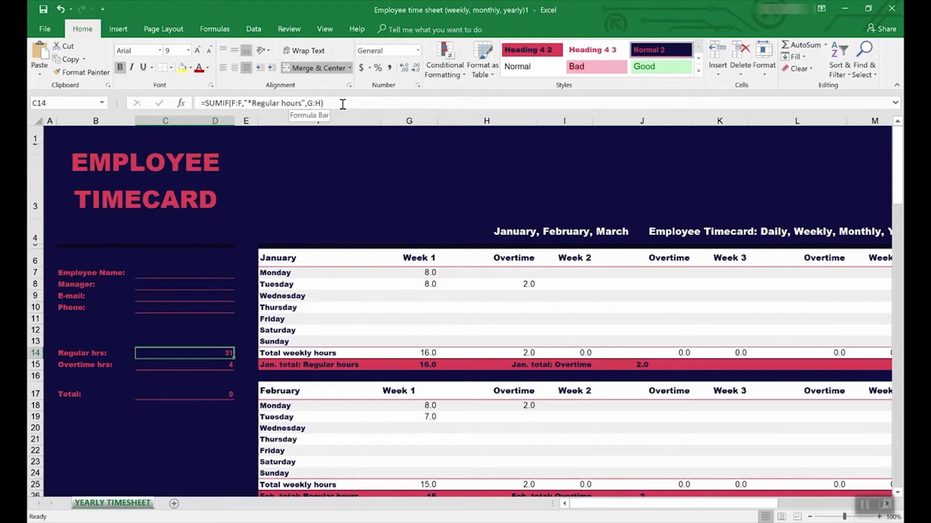
left_click(215, 366)
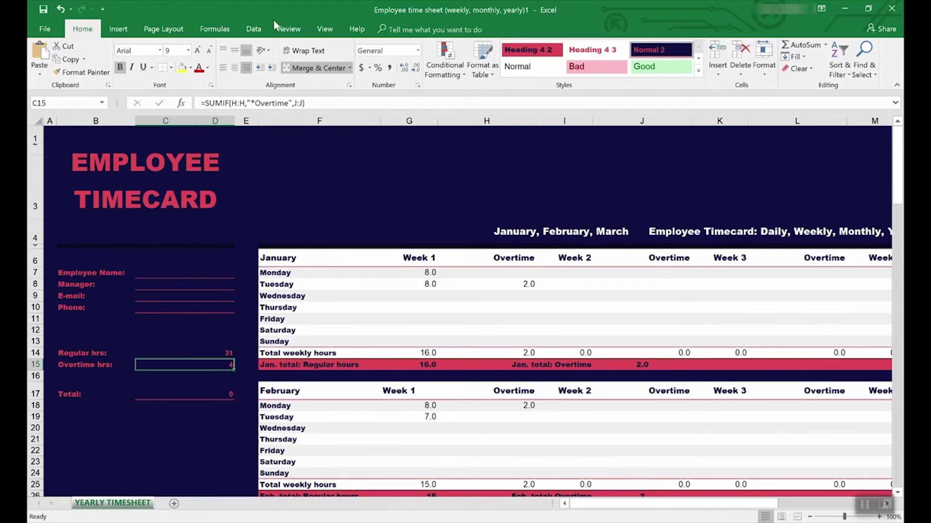
left_click(287, 31)
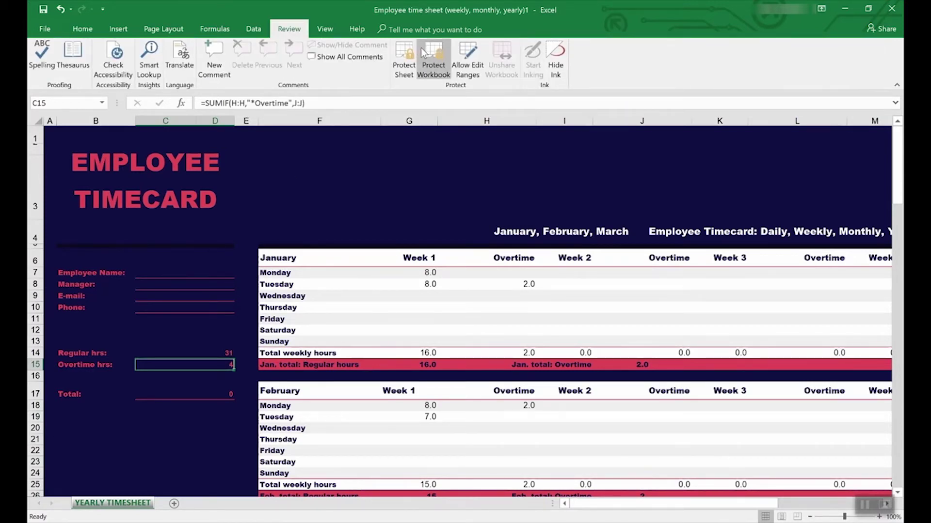
- Trace precedents of the Overtime hrs total in C15, then check the Regular hrs total in C14
left_click(214, 30)
left_click(475, 49)
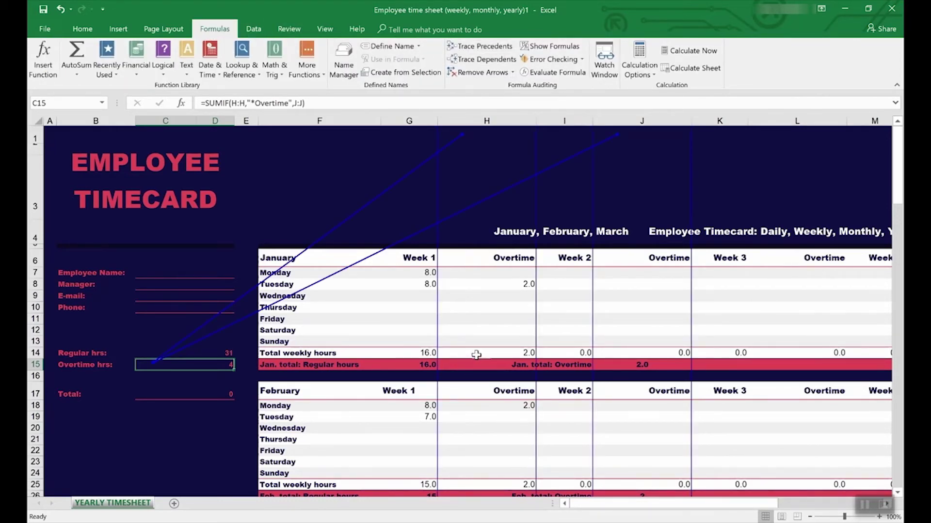
scroll(477, 353, "down", 8)
scroll(477, 352, "up", 8)
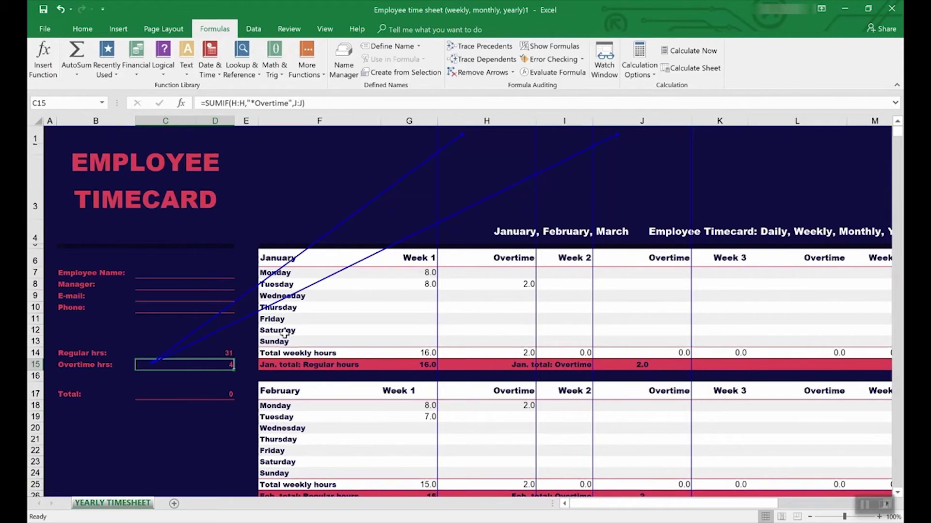
left_click(189, 353)
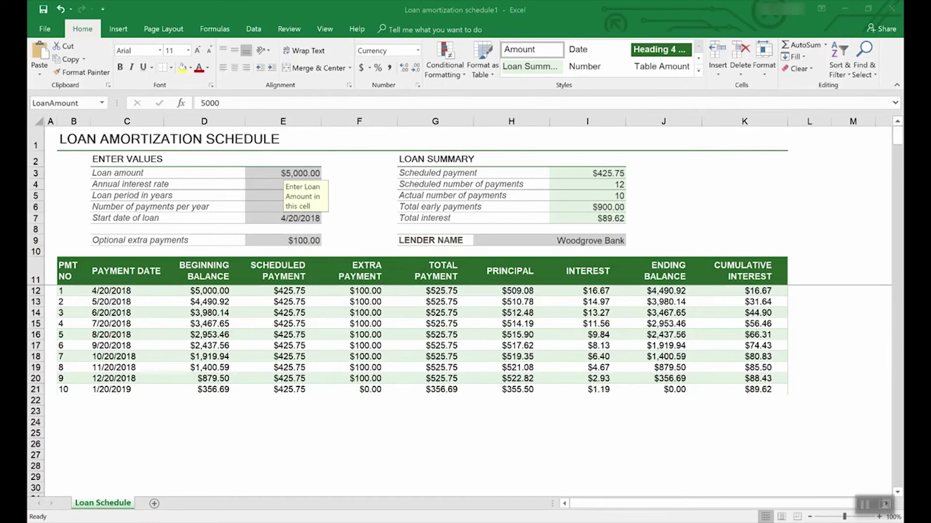
left_click(49, 28)
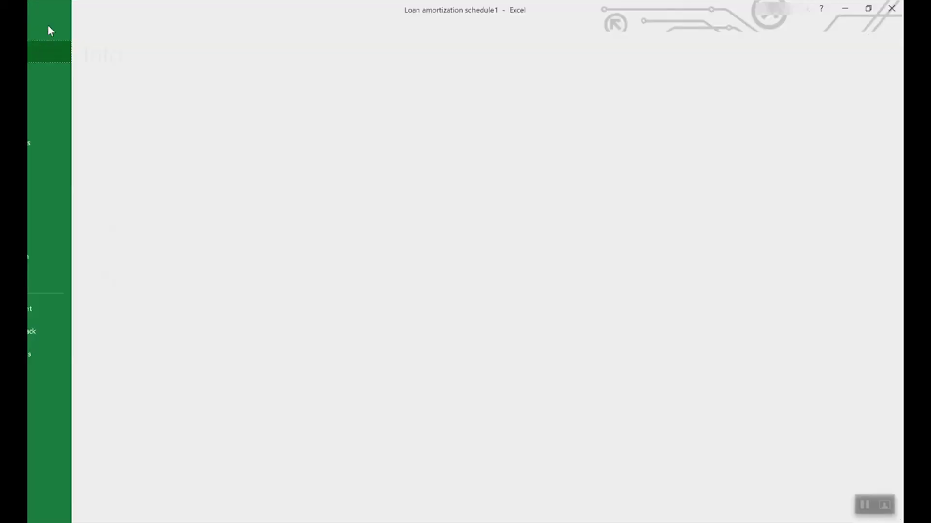
left_click(60, 144)
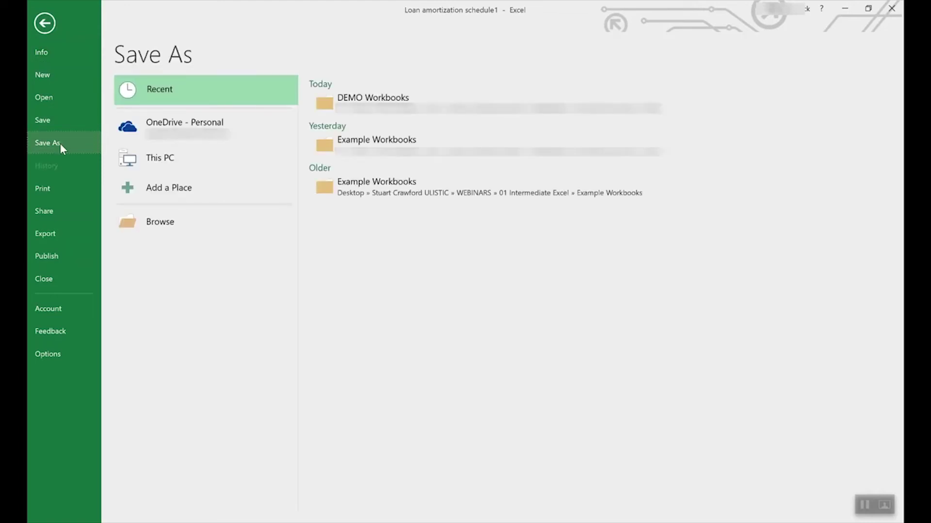
left_click(200, 125)
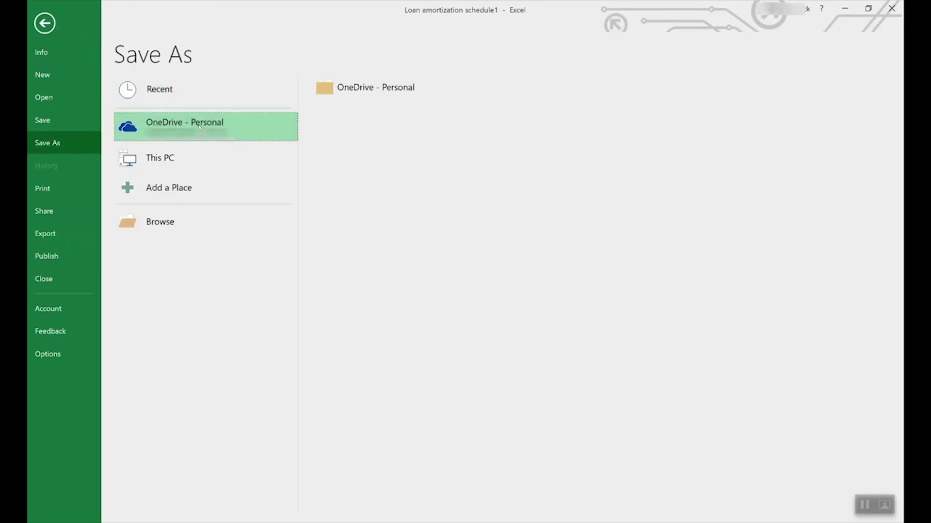
left_click(176, 152)
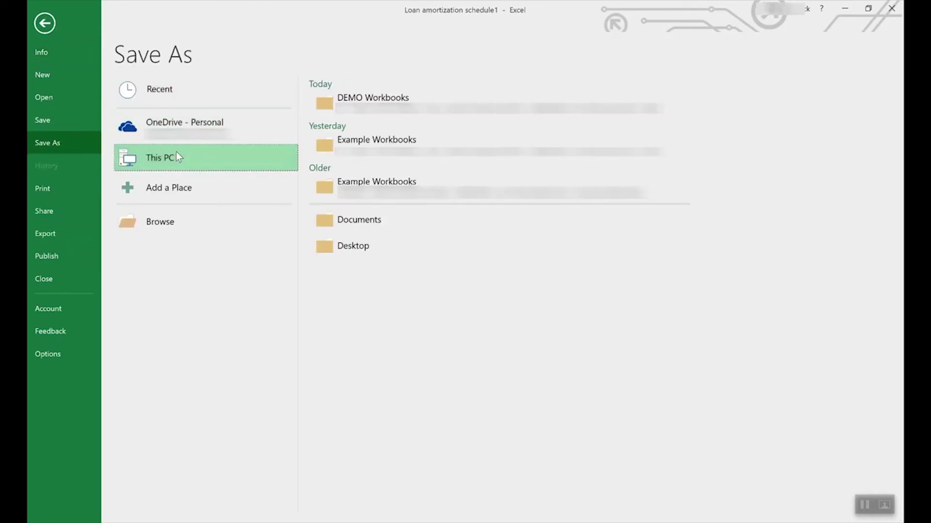
double_click(261, 150)
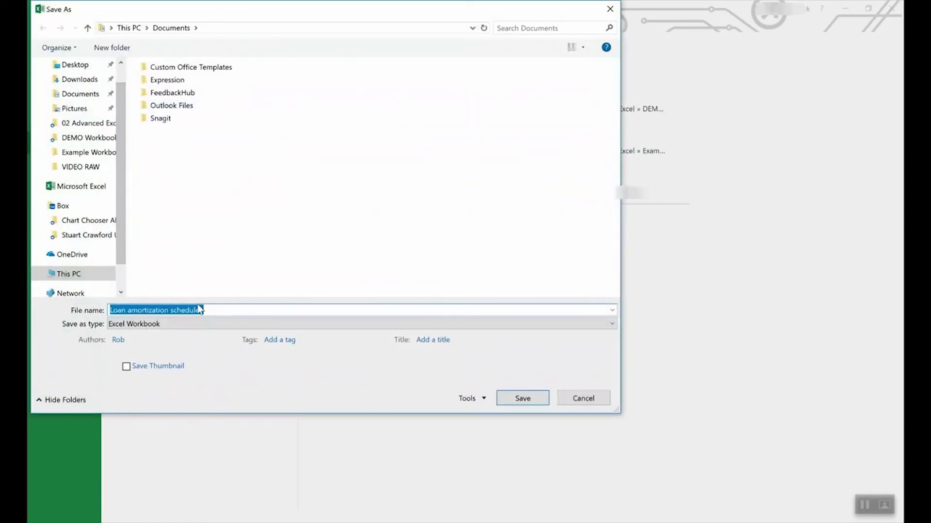
left_click(175, 324)
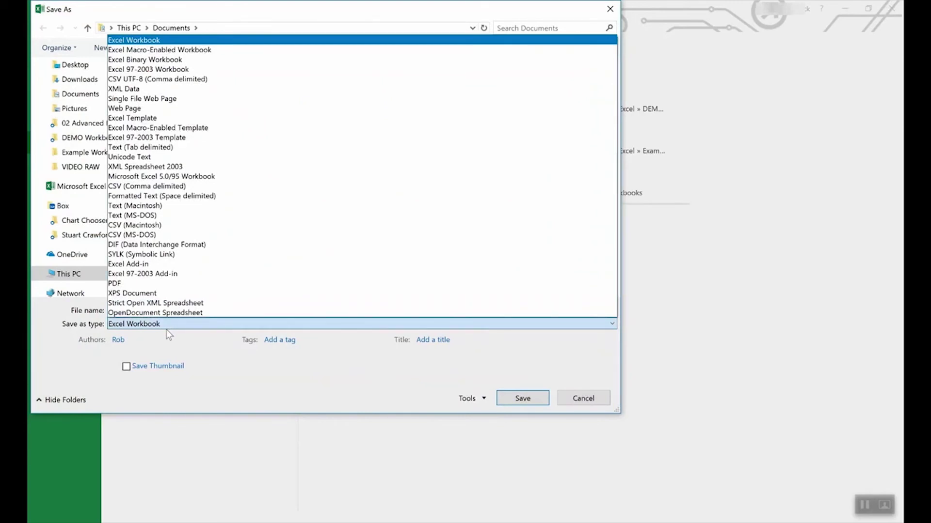
left_click(153, 119)
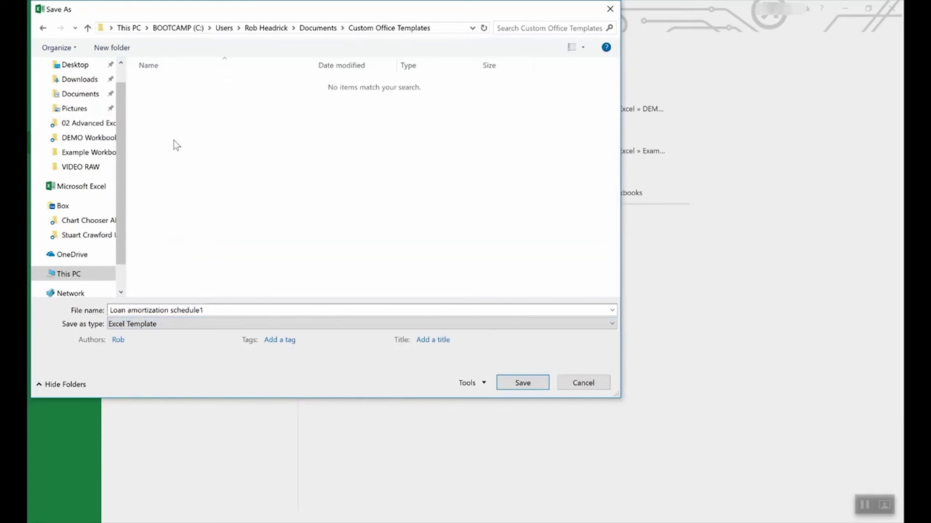
left_click(584, 383)
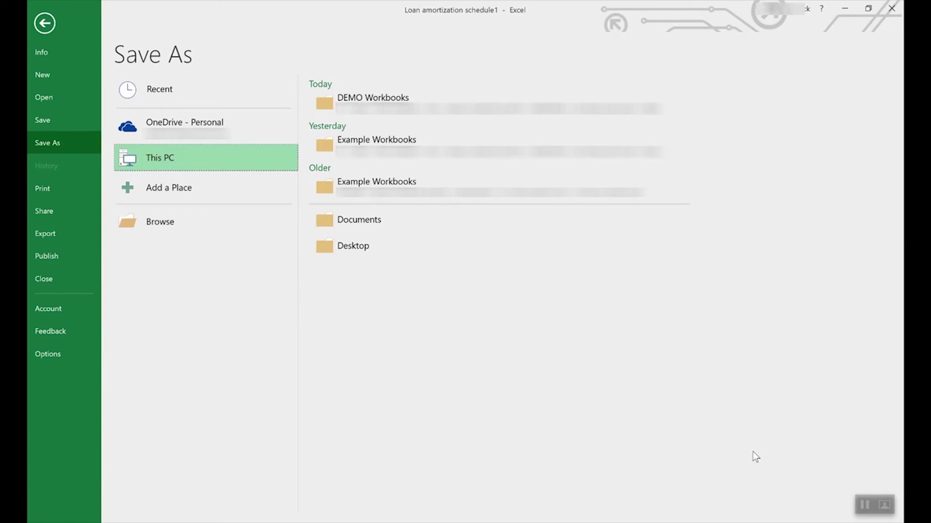
left_click(51, 22)
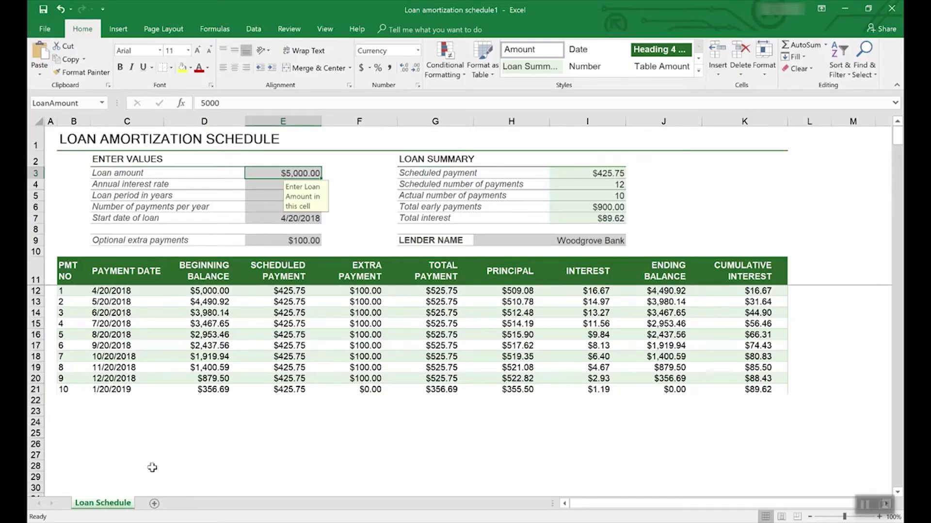